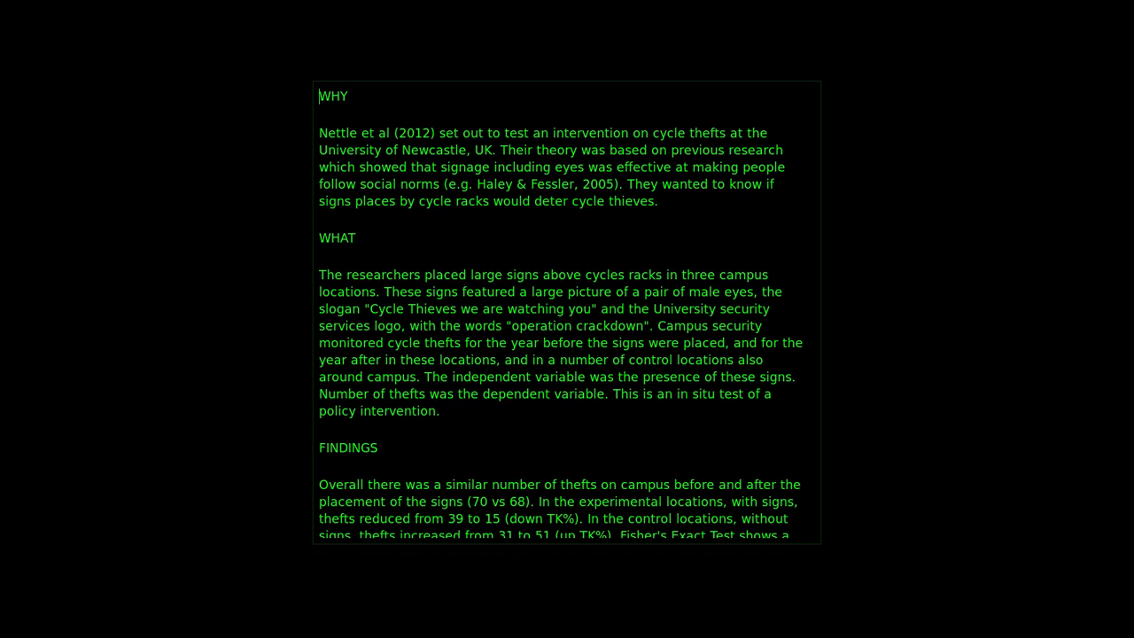
Step: Delete the parenthetical 2005 citation after "follow social norms" in the WHY paragraph
{"action": "key", "text": "Down"}
{"action": "key", "text": "Down"}
{"action": "key", "text": "ctrl+Right"}
{"action": "key", "text": "ctrl+Right"}
{"action": "key", "text": "ctrl+Right"}
{"action": "key", "text": "ctrl+shift+Right"}
{"action": "key", "text": "ctrl+shift+Right"}
{"action": "key", "text": "ctrl+shift+Right"}
{"action": "key", "text": "ctrl+shift+Right"}
{"action": "key", "text": "shift+Right"}
{"action": "key", "text": "Delete"}
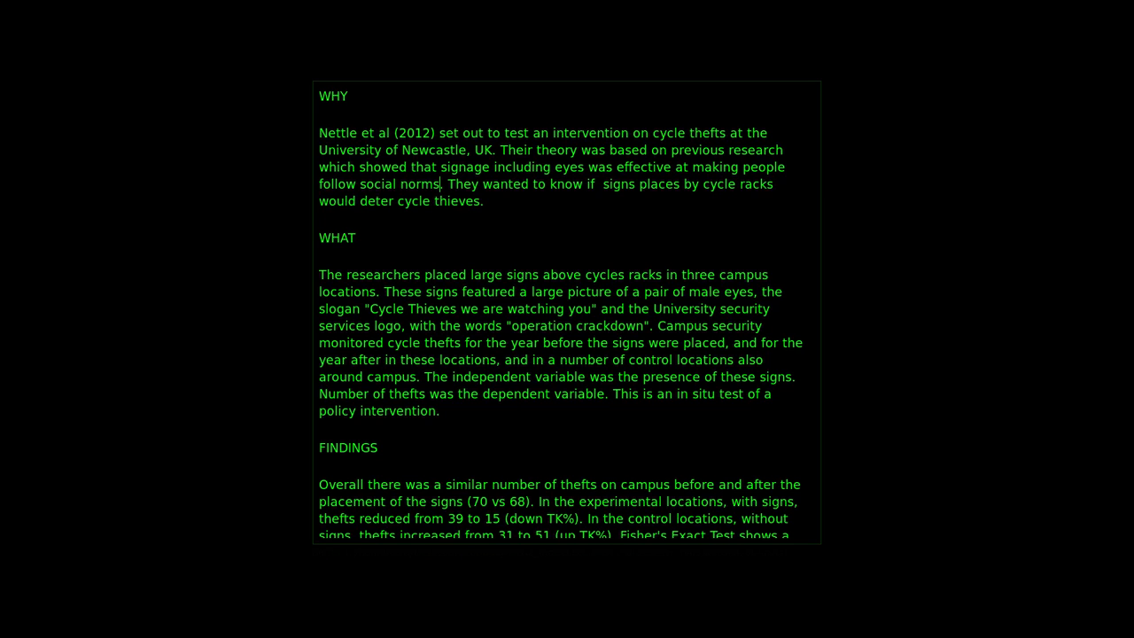
Step: Delete the 2005 entry at the end of the REFERENCES list and return to the start of the document
{"action": "key", "text": "ctrl+End"}
{"action": "key", "text": "shift+Up"}
{"action": "key", "text": "shift+Up"}
{"action": "key", "text": "shift+Up"}
{"action": "key", "text": "shift+Up"}
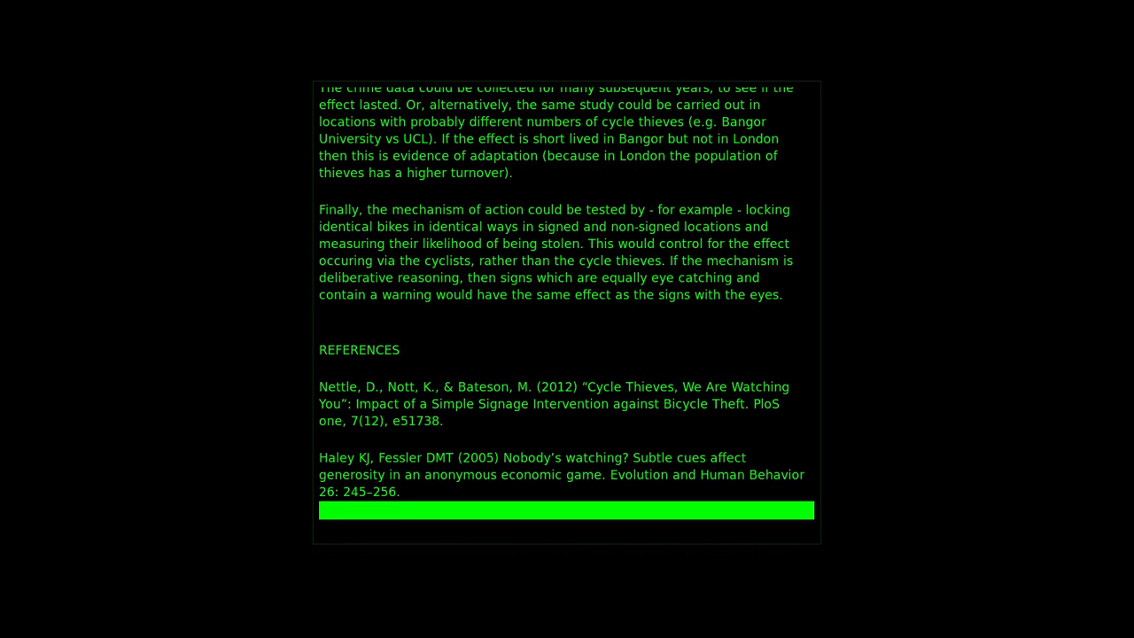
{"action": "key", "text": "Delete"}
{"action": "key", "text": "Page_Up"}
{"action": "key", "text": "Page_Up"}
{"action": "key", "text": "Page_Up"}
{"action": "key", "text": "Page_Up"}
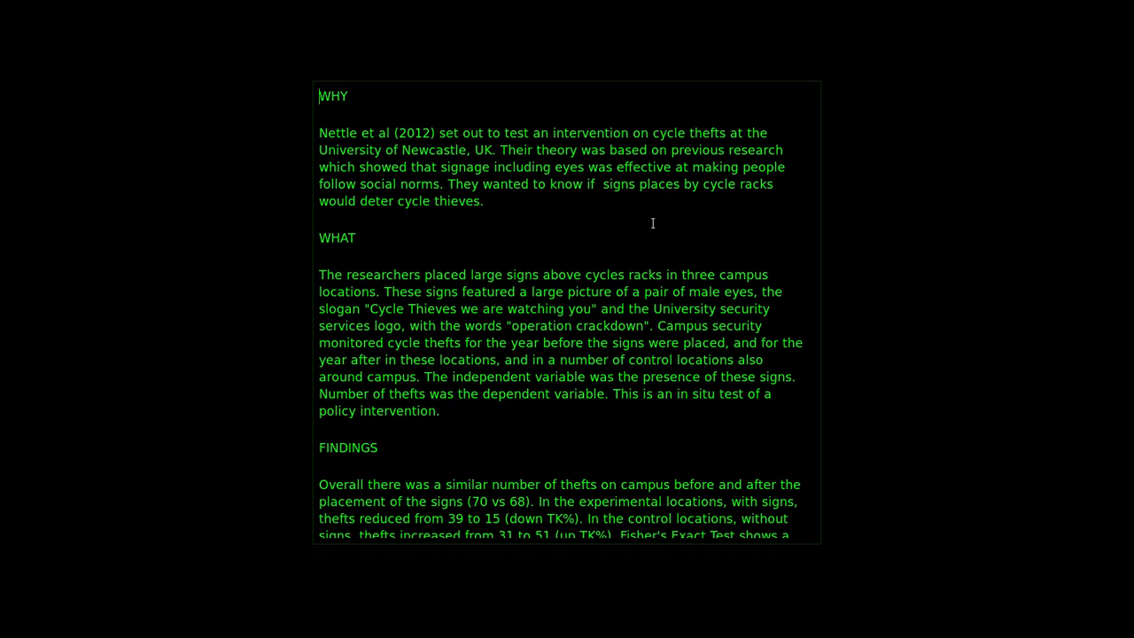
Step: Remove the extra space between "if" and "signs" in the last sentence of the WHY paragraph
{"action": "key", "text": "Down"}
{"action": "key", "text": "Down"}
{"action": "key", "text": "Down"}
{"action": "key", "text": "Down"}
{"action": "key", "text": "Down"}
{"action": "key", "text": "Right"}
{"action": "key", "text": "Right"}
{"action": "key", "text": "Right"}
{"action": "key", "text": "Right"}
{"action": "key", "text": "Right"}
{"action": "key", "text": "Right"}
{"action": "key", "text": "Right"}
{"action": "key", "text": "Right"}
{"action": "key", "text": "Right"}
{"action": "key", "text": "Right"}
{"action": "key", "text": "Right"}
{"action": "key", "text": "Right"}
{"action": "key", "text": "Right"}
{"action": "key", "text": "Right"}
{"action": "key", "text": "Right"}
{"action": "key", "text": "Right"}
{"action": "key", "text": "Right"}
{"action": "key", "text": "Right"}
{"action": "key", "text": "Right"}
{"action": "key", "text": "Right"}
{"action": "key", "text": "Delete"}
Step: Copy the sentence "They wanted to know if signs places by cycle racks would deter cycle thieves." and remove it from the WHY paragraph's end
{"action": "key", "text": "Left"}
{"action": "key", "text": "Left"}
{"action": "key", "text": "Left"}
{"action": "key", "text": "Left"}
{"action": "key", "text": "Left"}
{"action": "key", "text": "Left"}
{"action": "key", "text": "Left"}
{"action": "key", "text": "Left"}
{"action": "key", "text": "Left"}
{"action": "key", "text": "Left"}
{"action": "key", "text": "Left"}
{"action": "key", "text": "Left"}
{"action": "key", "text": "Left"}
{"action": "key", "text": "Left"}
{"action": "key", "text": "Left"}
{"action": "key", "text": "Left"}
{"action": "key", "text": "Left"}
{"action": "key", "text": "Left"}
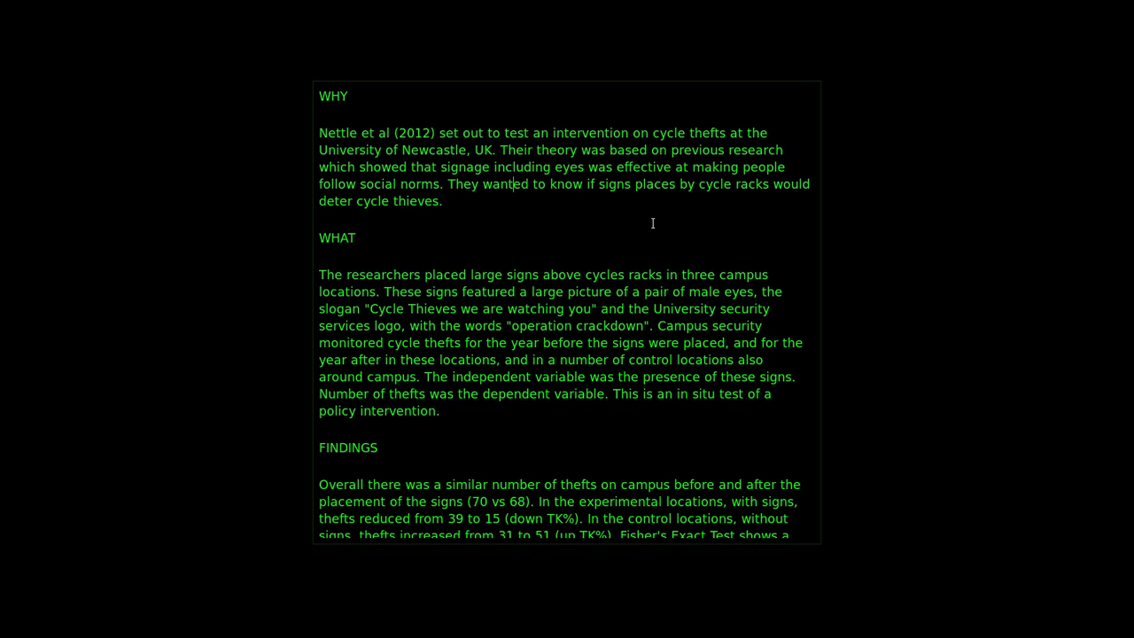
{"action": "key", "text": "Up"}
{"action": "key", "text": "Left"}
{"action": "key", "text": "Left"}
{"action": "key", "text": "Left"}
{"action": "key", "text": "Left"}
{"action": "key", "text": "Left"}
{"action": "key", "text": "Left"}
{"action": "key", "text": "Left"}
{"action": "key", "text": "shift+Down"}
{"action": "key", "text": "Down"}
{"action": "key", "text": "Down"}
{"action": "key", "text": "Right"}
{"action": "key", "text": "Right"}
{"action": "key", "text": "Right"}
{"action": "key", "text": "Right"}
{"action": "key", "text": "Right"}
{"action": "key", "text": "Right"}
{"action": "key", "text": "Left"}
{"action": "key", "text": "Left"}
{"action": "key", "text": "Left"}
{"action": "key", "text": "Left"}
{"action": "key", "text": "shift+Down"}
{"action": "key", "text": "ctrl+c"}
{"action": "key", "text": "BackSpace"}
Step: Paste the copied sentence right after "(2012)" in the WHY paragraph and delete its first word, "They"
{"action": "key", "text": "Up"}
{"action": "key", "text": "Up"}
{"action": "key", "text": "Up"}
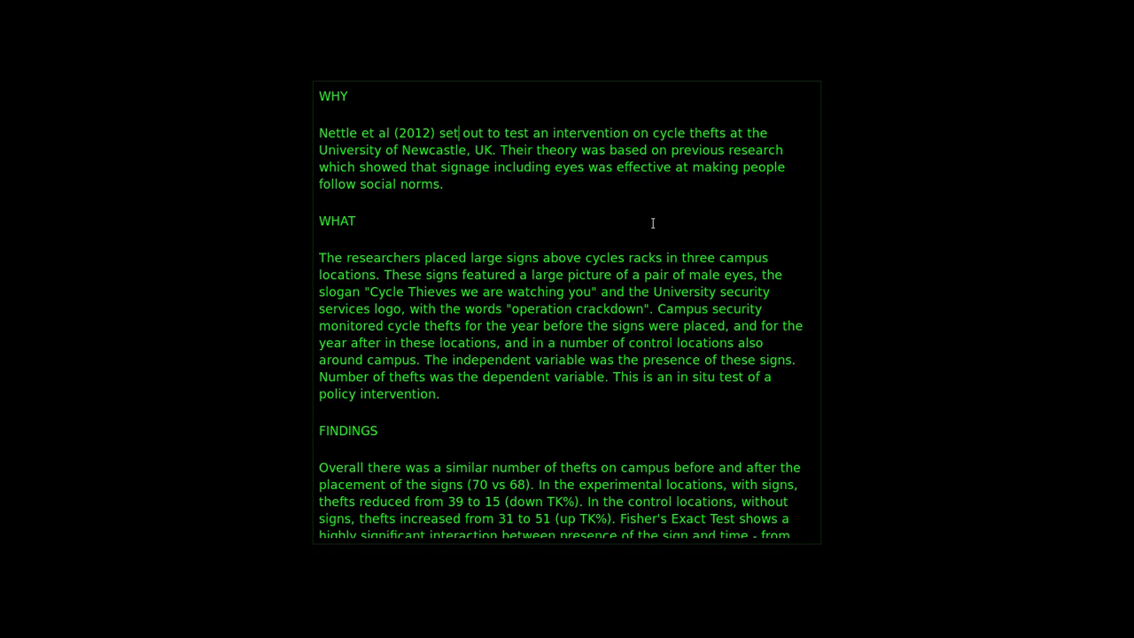
{"action": "key", "text": "ctrl+v"}
{"action": "key", "text": "Up"}
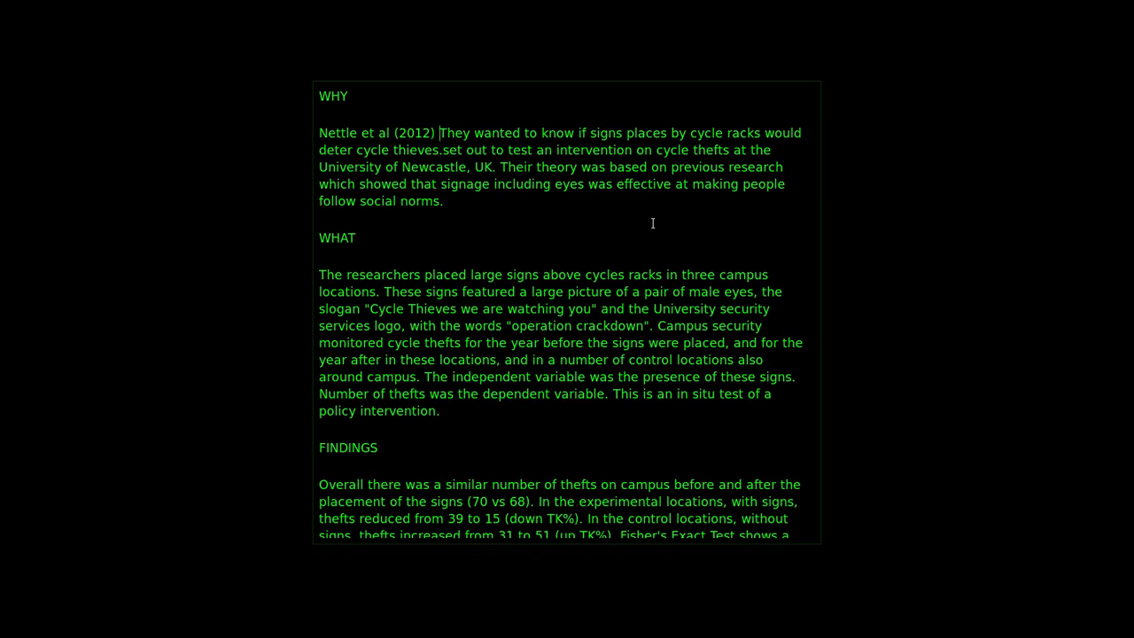
{"action": "key", "text": "ctrl+shift+Right"}
{"action": "key", "text": "BackSpace"}
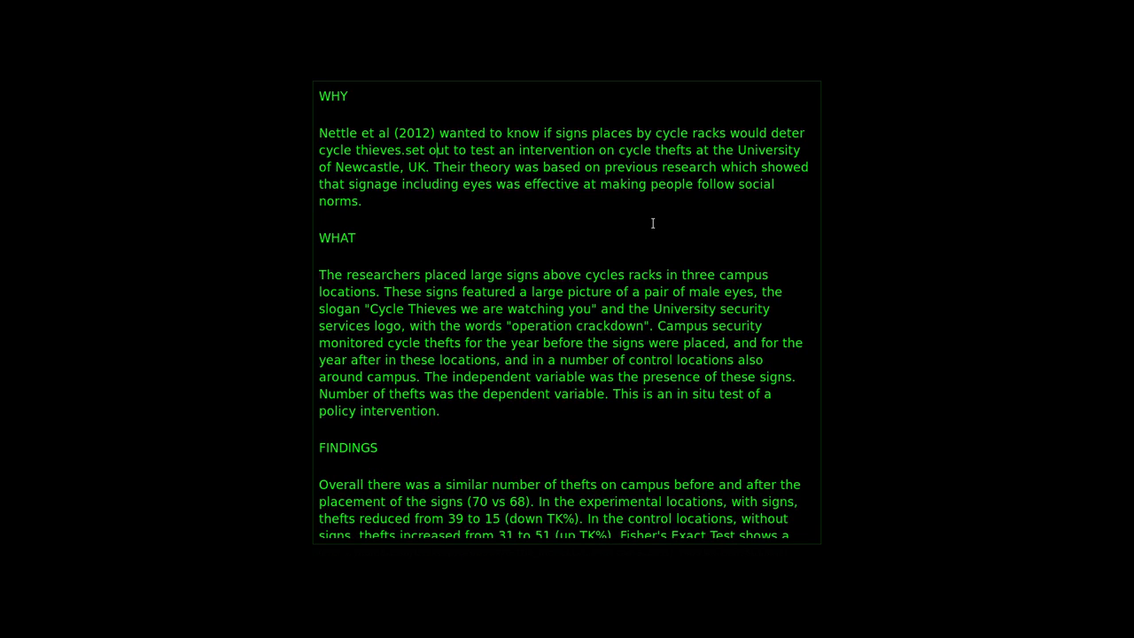
Step: Delete "set out to test an intervention on cycle thefts at the University of Newcastle, UK" and the duplicate full stop after "thieves"
{"action": "key", "text": "Left"}
{"action": "key", "text": "Left"}
{"action": "key", "text": "Left"}
{"action": "key", "text": "Left"}
{"action": "key", "text": "Left"}
{"action": "key", "text": "shift+Down"}
{"action": "key", "text": "ctrl+shift+Right"}
{"action": "key", "text": "BackSpace"}
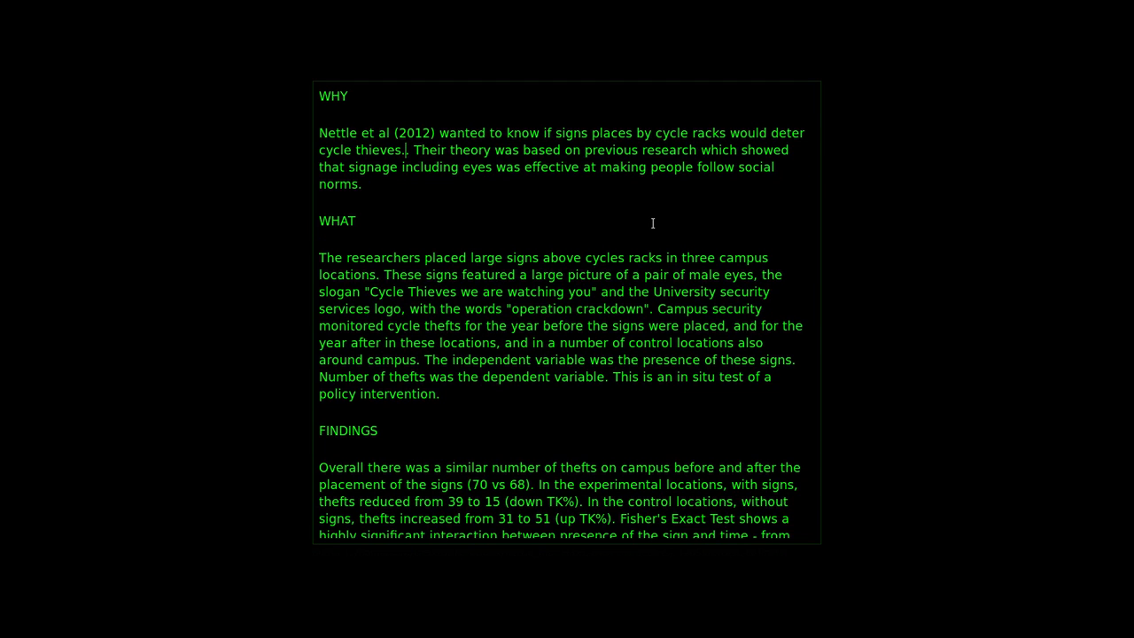
{"action": "key", "text": "BackSpace"}
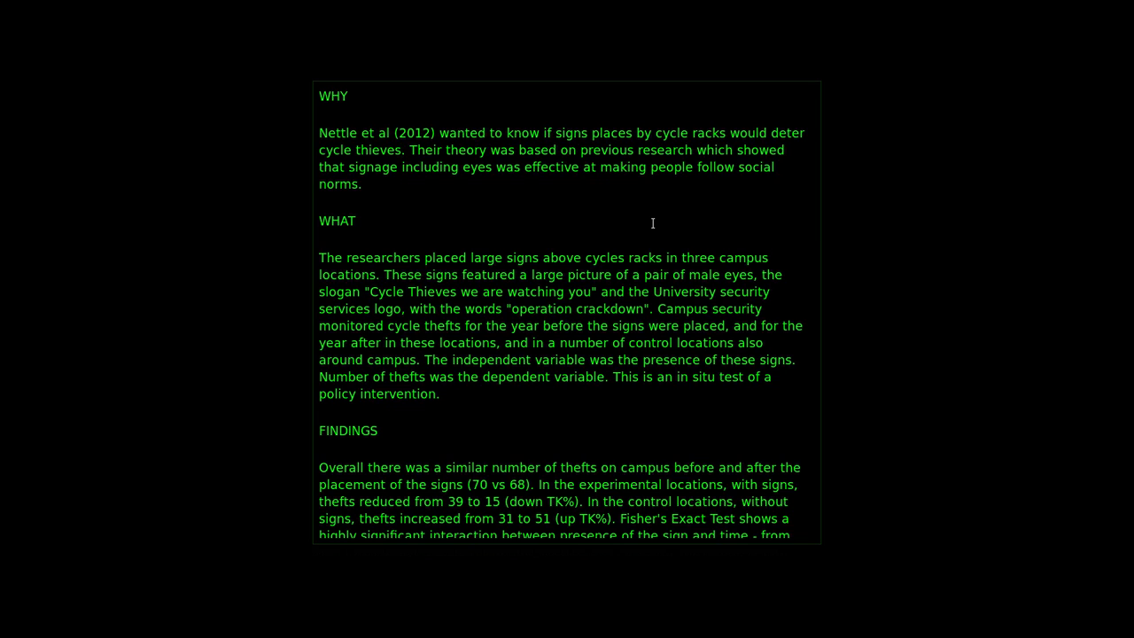
Step: Insert "encouraged social norm following" after "signage including eyes" in the last sentence of the WHY paragraph
{"action": "key", "text": "Down"}
{"action": "key", "text": "Down"}
{"action": "key", "text": "Down"}
{"action": "key", "text": "Up"}
{"action": "key", "text": "Right"}
{"action": "key", "text": "Right"}
{"action": "key", "text": "Right"}
{"action": "key", "text": "Right"}
{"action": "key", "text": "Right"}
{"action": "key", "text": "Right"}
{"action": "key", "text": "Left"}
{"action": "key", "text": "Left"}
{"action": "key", "text": "Right"}
{"action": "key", "text": "Right"}
{"action": "key", "text": "Right"}
{"action": "key", "text": "Right"}
{"action": "key", "text": "Right"}
{"action": "key", "text": "Right"}
{"action": "key", "text": "Right"}
{"action": "key", "text": "Right"}
{"action": "key", "text": "Right"}
{"action": "key", "text": "Right"}
{"action": "key", "text": "Right"}
{"action": "key", "text": "Right"}
{"action": "key", "text": "Right"}
{"action": "key", "text": "Right"}
{"action": "key", "text": "Right"}
{"action": "key", "text": "Right"}
{"action": "key", "text": "Right"}
{"action": "key", "text": "Right"}
{"action": "key", "text": "Right"}
{"action": "key", "text": "Right"}
{"action": "key", "text": "Right"}
{"action": "key", "text": "Right"}
{"action": "key", "text": "Right"}
{"action": "key", "text": "Right"}
{"action": "key", "text": "Right"}
{"action": "key", "text": "Right"}
{"action": "key", "text": "Right"}
{"action": "key", "text": "Right"}
{"action": "key", "text": "Right"}
{"action": "key", "text": "Right"}
{"action": "key", "text": "Right"}
{"action": "key", "text": "Right"}
{"action": "key", "text": "Right"}
{"action": "key", "text": "Right"}
{"action": "key", "text": "Right"}
{"action": "key", "text": "Right"}
{"action": "key", "text": "Right"}
{"action": "key", "text": "Left"}
{"action": "key", "text": "Left"}
{"action": "key", "text": "Left"}
{"action": "key", "text": "Left"}
{"action": "key", "text": "Left"}
{"action": "key", "text": "Left"}
{"action": "key", "text": "Left"}
{"action": "key", "text": "Left"}
{"action": "key", "text": "shift+Left"}
{"action": "key", "text": "shift+Left"}
{"action": "key", "text": "shift+Left"}
{"action": "key", "text": "shift+Left"}
{"action": "key", "text": "Left"}
{"action": "key", "text": "Left"}
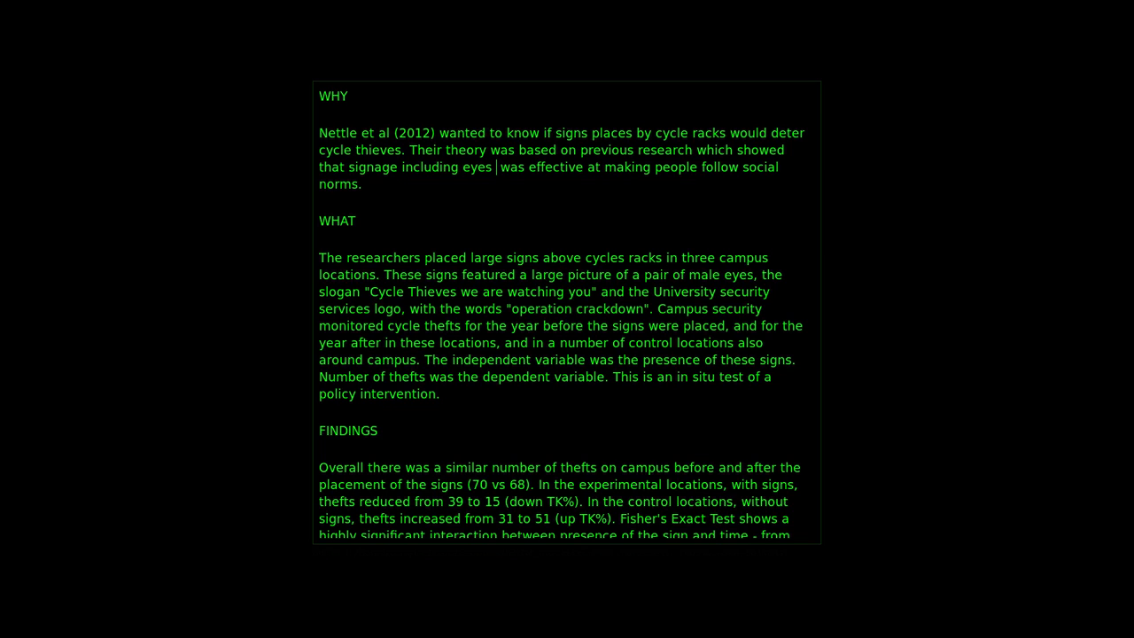
{"action": "type", "text": "encouraged so"}
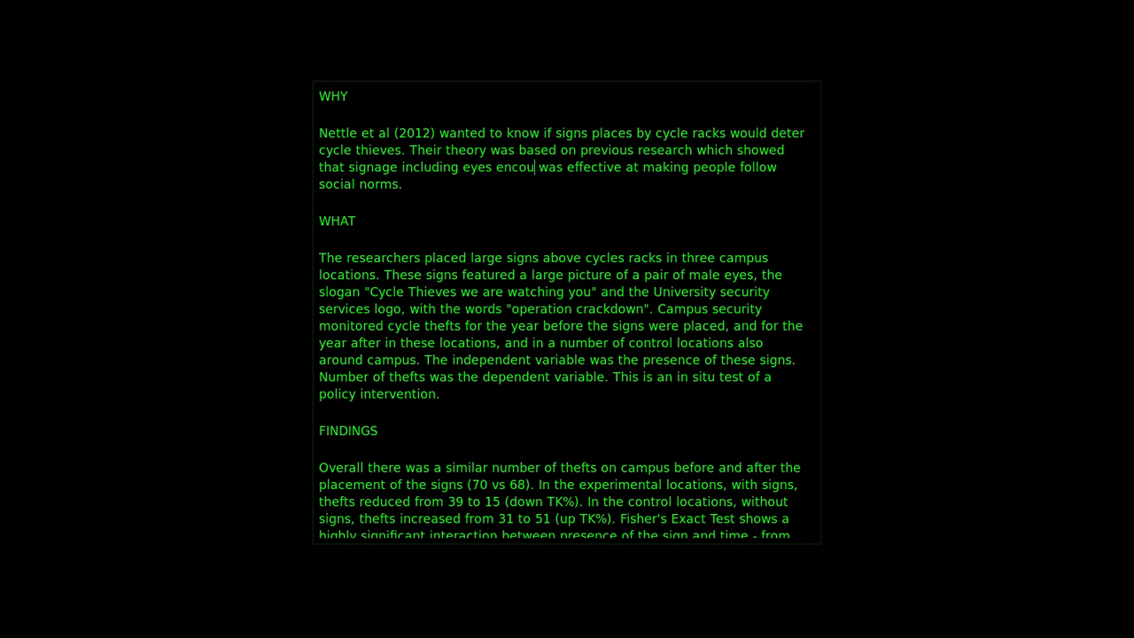
{"action": "type", "text": "cial norm followi"}
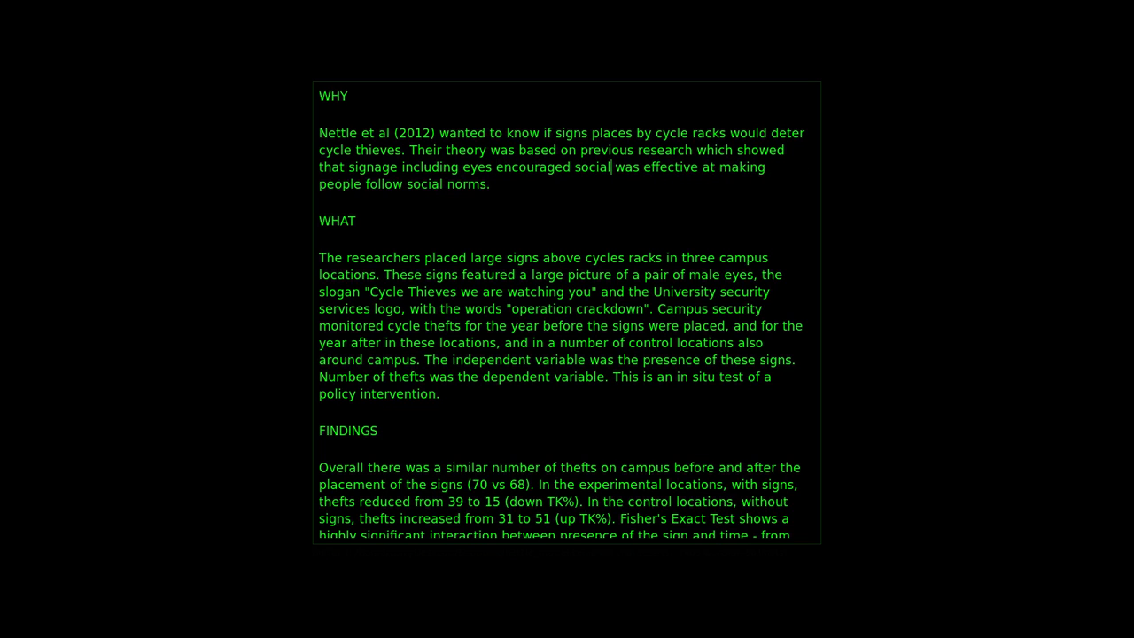
{"action": "type", "text": "ng"}
Step: Replace the leftover "was effective at making people follow social norms." at the end of the WHY paragraph with a full stop
{"action": "key", "text": "shift+Down"}
{"action": "key", "text": "shift+End"}
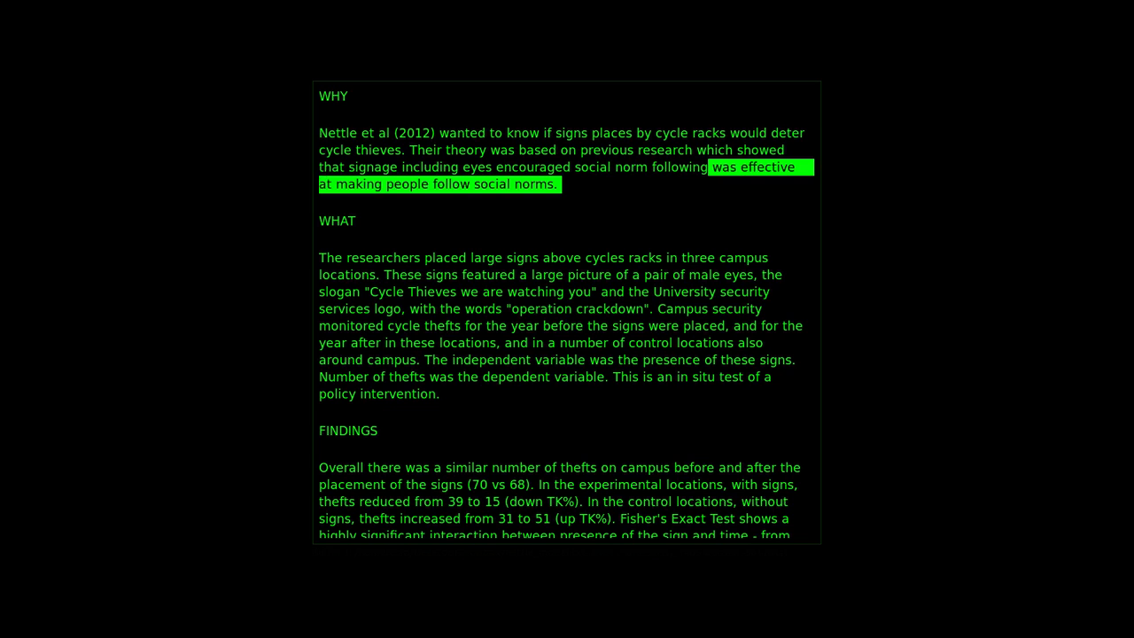
{"action": "type", "text": "."}
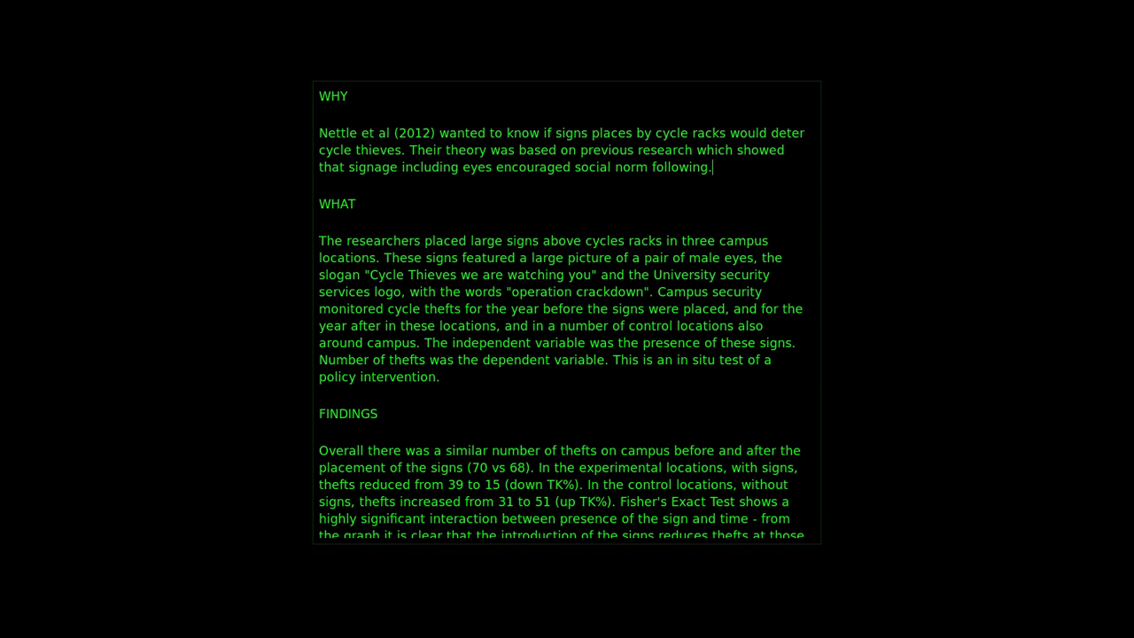
Step: Remove "Campus security monitored" from the WHAT paragraph and capitalise "Cycle" so the sentence starts with "Cycle thefts"
{"action": "key", "text": "Down"}
{"action": "key", "text": "Down"}
{"action": "key", "text": "Down"}
{"action": "key", "text": "Down"}
{"action": "key", "text": "Down"}
{"action": "key", "text": "Left"}
{"action": "key", "text": "Left"}
{"action": "key", "text": "Left"}
{"action": "key", "text": "Left"}
{"action": "key", "text": "Left"}
{"action": "key", "text": "Left"}
{"action": "key", "text": "Left"}
{"action": "key", "text": "Left"}
{"action": "key", "text": "Left"}
{"action": "key", "text": "Left"}
{"action": "key", "text": "Left"}
{"action": "key", "text": "Left"}
{"action": "key", "text": "Left"}
{"action": "key", "text": "Left"}
{"action": "key", "text": "Left"}
{"action": "key", "text": "Left"}
{"action": "key", "text": "Left"}
{"action": "key", "text": "Left"}
{"action": "key", "text": "Left"}
{"action": "key", "text": "Left"}
{"action": "key", "text": "Down"}
{"action": "key", "text": "Down"}
{"action": "key", "text": "Right"}
{"action": "key", "text": "Right"}
{"action": "key", "text": "Right"}
{"action": "key", "text": "Right"}
{"action": "key", "text": "Right"}
{"action": "key", "text": "Right"}
{"action": "key", "text": "Right"}
{"action": "key", "text": "Right"}
{"action": "key", "text": "Right"}
{"action": "key", "text": "Right"}
{"action": "key", "text": "Right"}
{"action": "key", "text": "Right"}
{"action": "key", "text": "Right"}
{"action": "key", "text": "Right"}
{"action": "key", "text": "Right"}
{"action": "key", "text": "Right"}
{"action": "key", "text": "Right"}
{"action": "key", "text": "Up"}
{"action": "key", "text": "Down"}
{"action": "key", "text": "Up"}
{"action": "key", "text": "ctrl+shift+Right"}
{"action": "key", "text": "ctrl+shift+Right"}
{"action": "key", "text": "ctrl+shift+Right"}
{"action": "key", "text": "ctrl+shift+Right"}
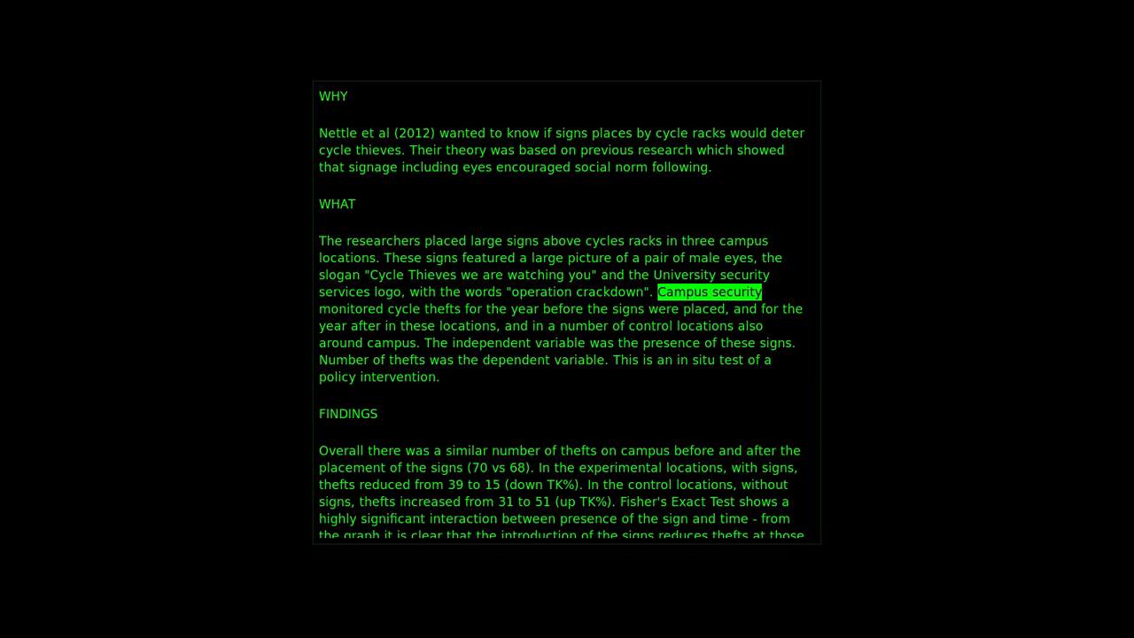
{"action": "key", "text": "ctrl+shift+Left"}
{"action": "key", "text": "shift+Right"}
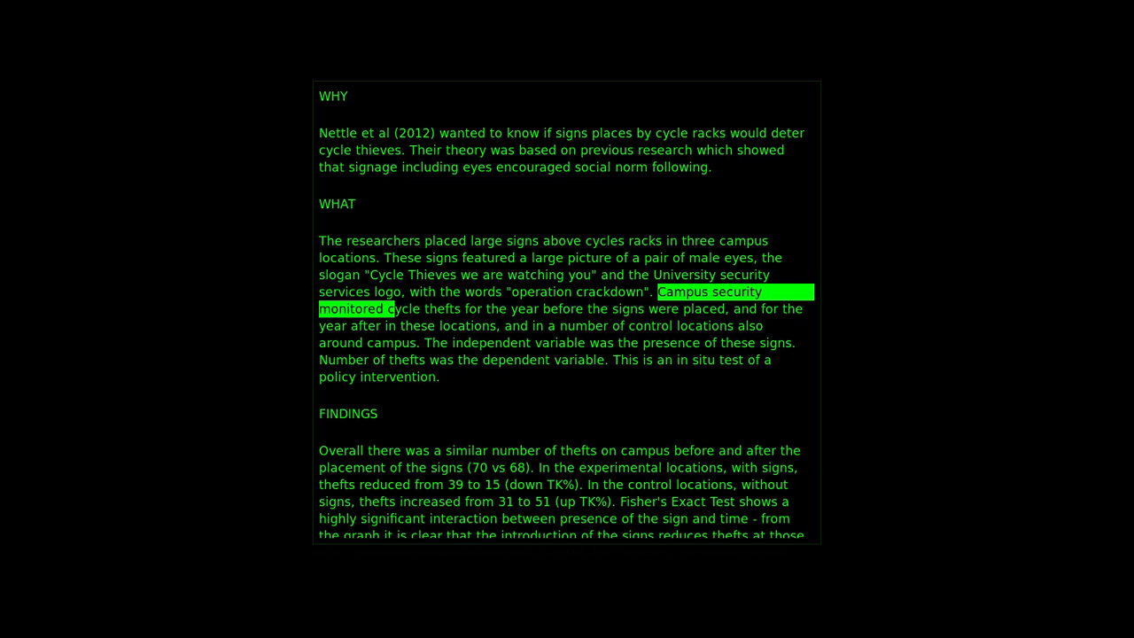
{"action": "type", "text": "C"}
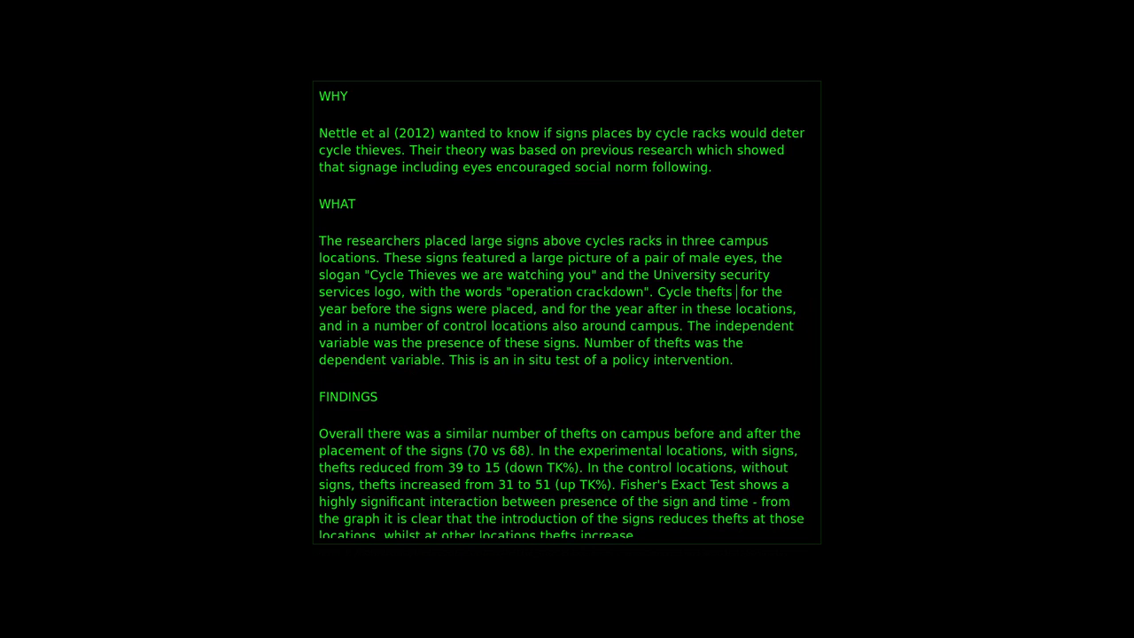
Step: Insert "for the year before and after sign placement" directly after "Cycle thefts" in the WHAT paragraph
{"action": "type", "text": " be"}
{"action": "key", "text": "BackSpace"}
{"action": "key", "text": "BackSpace"}
{"action": "type", "text": "for the year befor an for the year befor"}
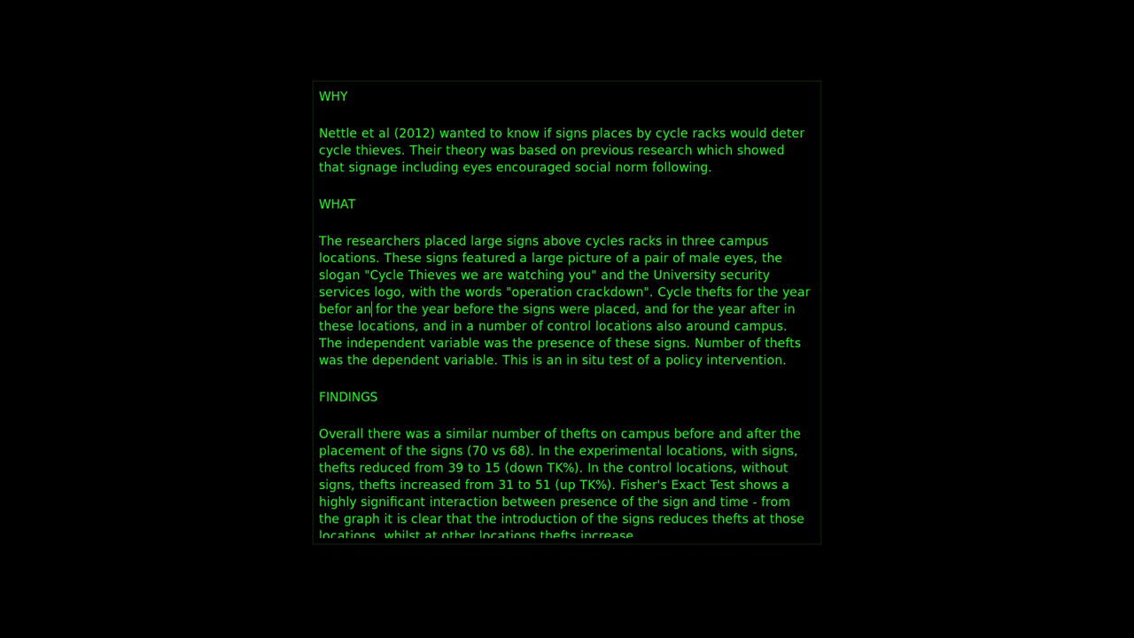
{"action": "key", "text": "BackSpace"}
{"action": "key", "text": "BackSpace"}
{"action": "key", "text": "BackSpace"}
{"action": "type", "text": "e and "}
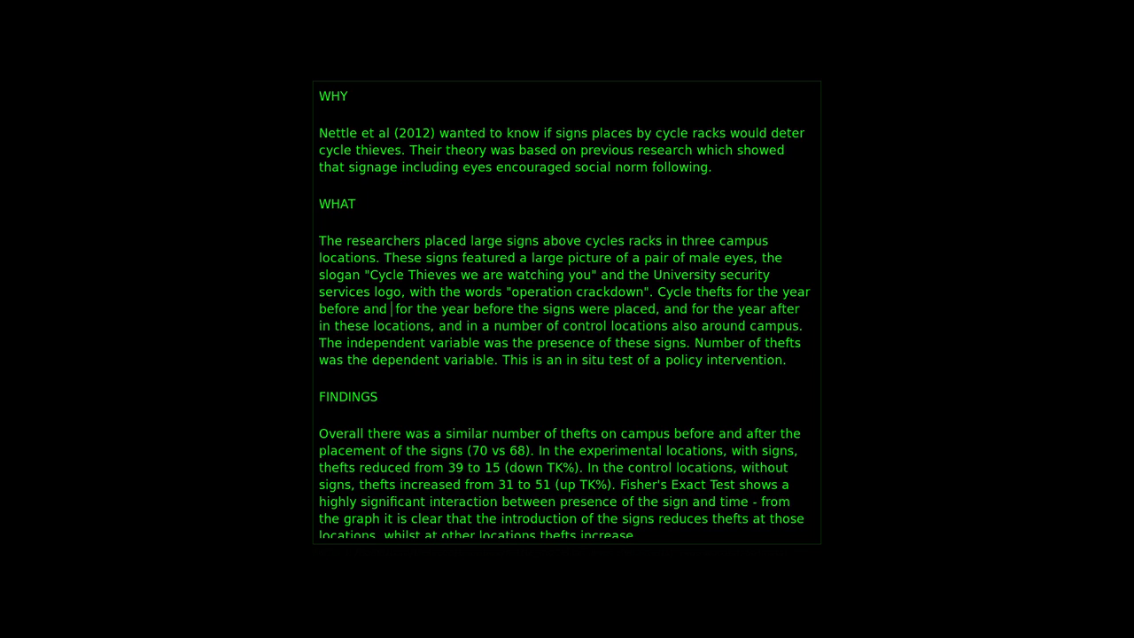
{"action": "type", "text": "after sig p"}
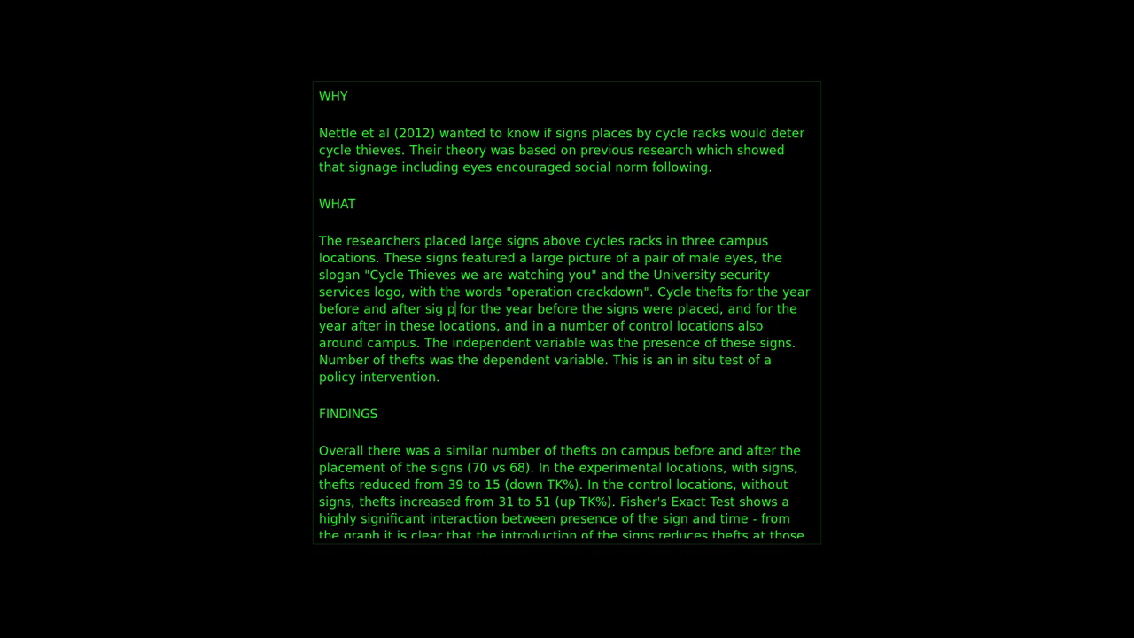
{"action": "key", "text": "BackSpace"}
{"action": "key", "text": "BackSpace"}
{"action": "type", "text": "n pace"}
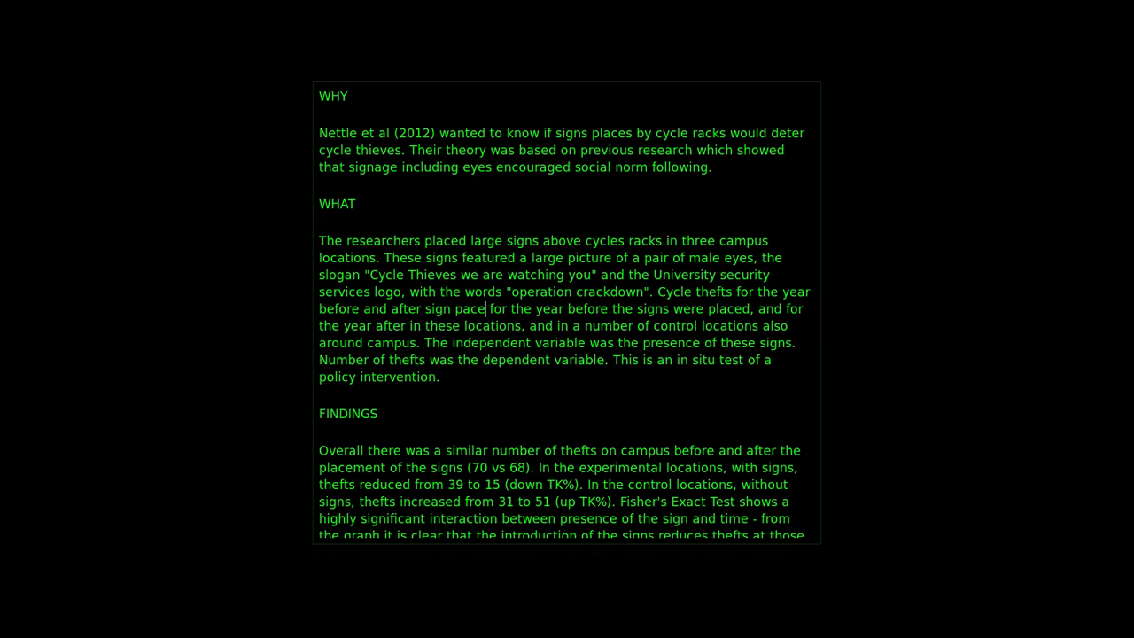
{"action": "key", "text": "BackSpace"}
{"action": "key", "text": "BackSpace"}
{"action": "key", "text": "BackSpace"}
{"action": "type", "text": "lacement"}
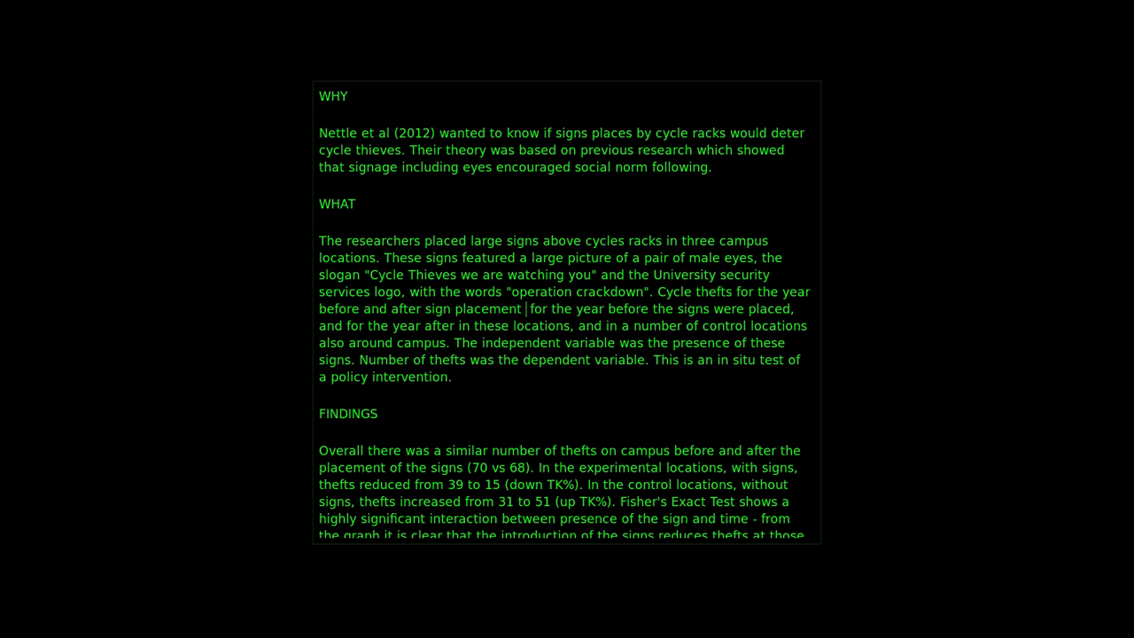
Step: Insert "were monitored" between "Cycle thefts" and "for the year before and after sign placement"
{"action": "key", "text": "Up"}
{"action": "key", "text": "ctrl+Right"}
{"action": "key", "text": "ctrl+Right"}
{"action": "type", "text": "were moni"}
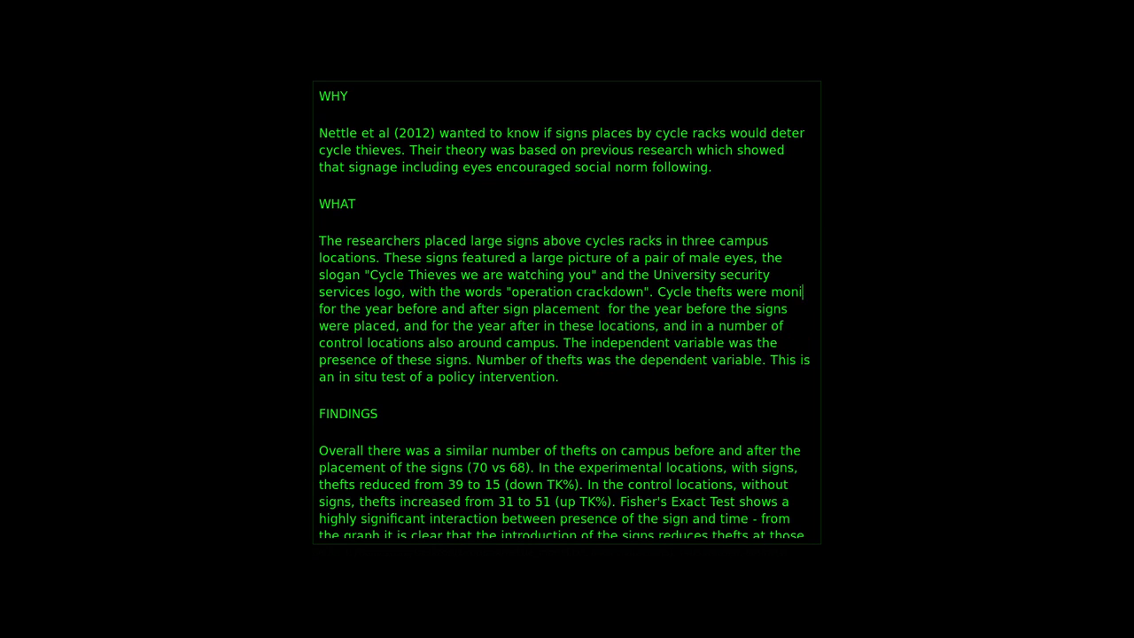
{"action": "type", "text": "tored for the year before and after sign placement  for the year before"}
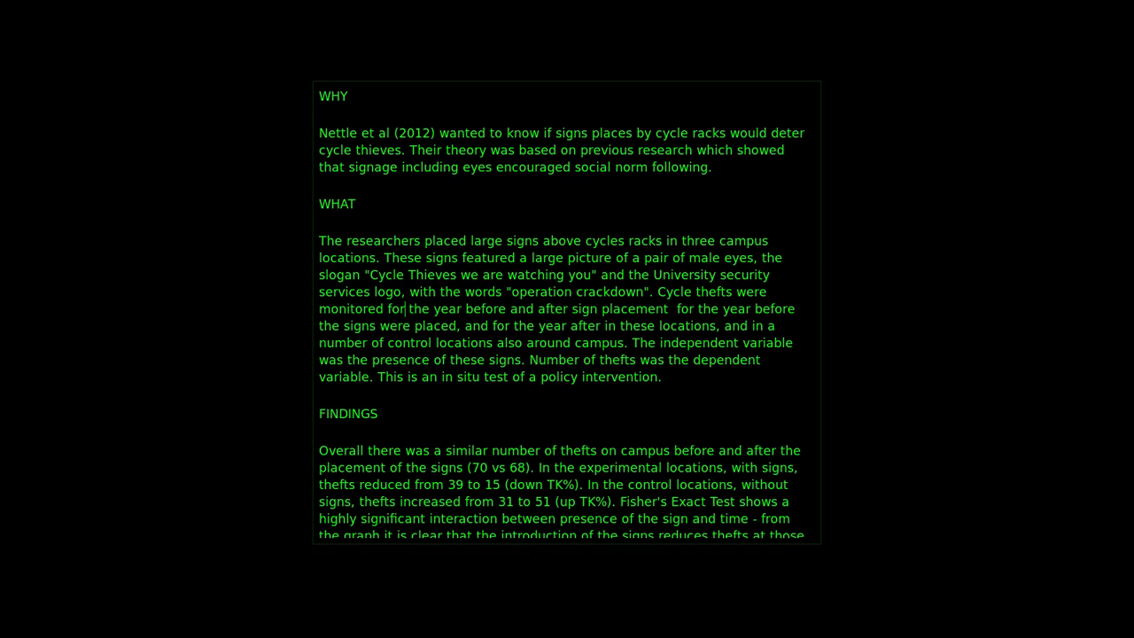
Step: Add a comma after "sign placement" in the cycle thefts sentence of the WHAT paragraph
{"action": "key", "text": "ctrl+Right"}
{"action": "key", "text": "ctrl+Right"}
{"action": "key", "text": "ctrl+Right"}
{"action": "key", "text": "ctrl+Right"}
{"action": "key", "text": "Left"}
{"action": "key", "text": "Left"}
{"action": "key", "text": "Left"}
{"action": "key", "text": "Left"}
{"action": "key", "text": "Left"}
{"action": "type", "text": ","}
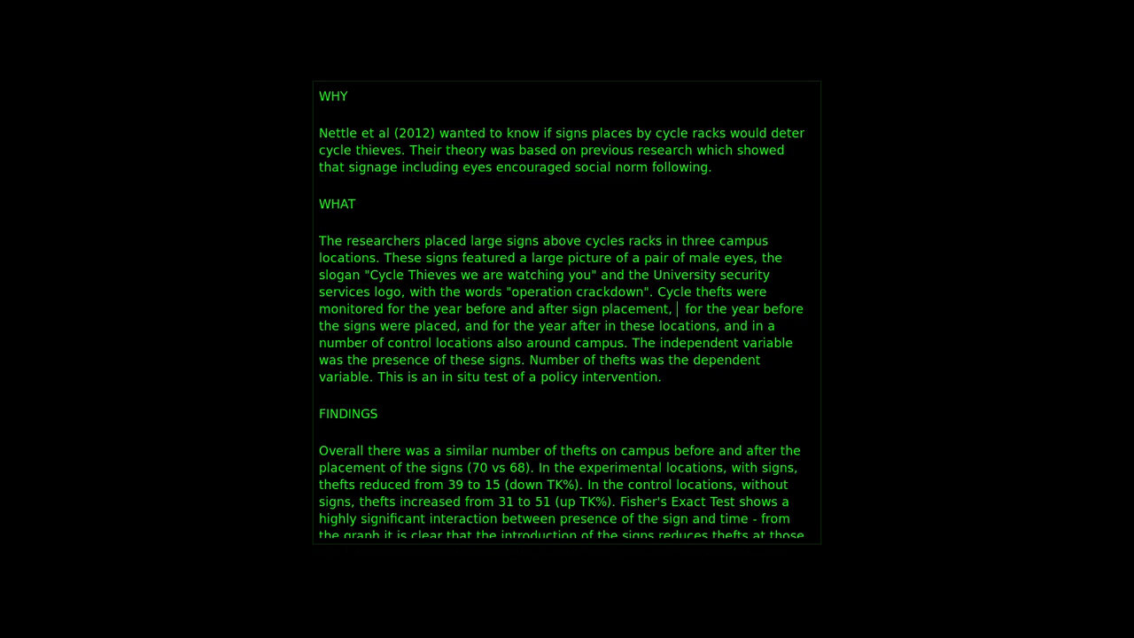
Step: Delete the redundant "for the year before the signs were placed, and for the year after" that precedes "in these locations"
{"action": "key", "text": "shift+Down"}
{"action": "key", "text": "ctrl+shift+Left"}
{"action": "key", "text": "ctrl+shift+Left"}
{"action": "key", "text": "ctrl+shift+Left"}
{"action": "key", "text": "Delete"}
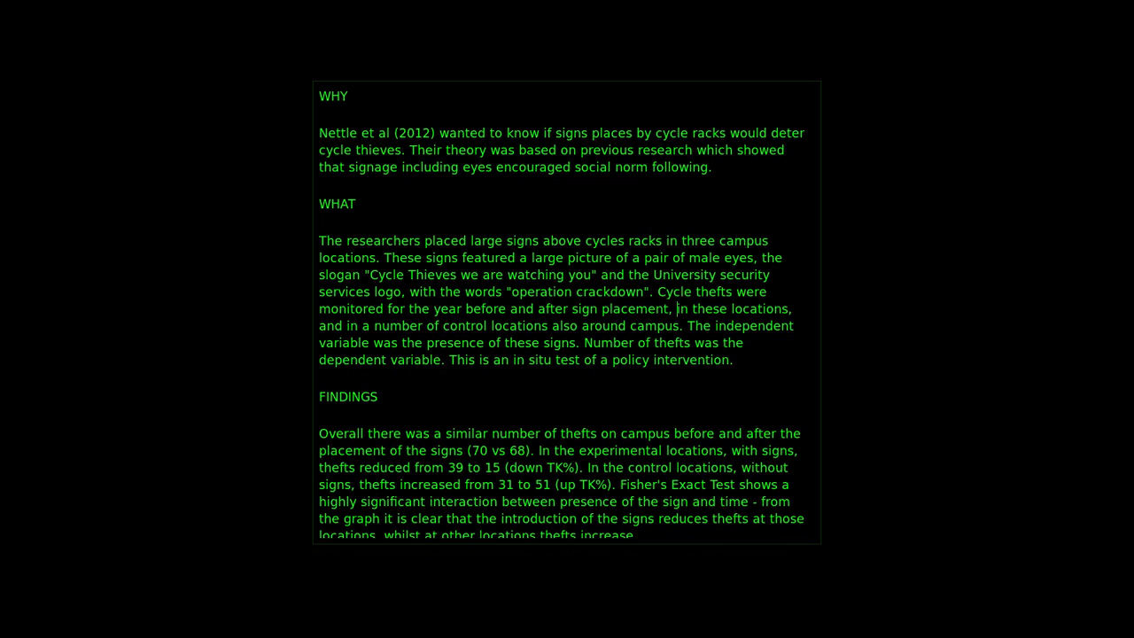
Step: Delete "a number of" before "control locations" in the WHAT paragraph
{"action": "key", "text": "ctrl+Right"}
{"action": "key", "text": "ctrl+Right"}
{"action": "key", "text": "ctrl+Right"}
{"action": "key", "text": "ctrl+Right"}
{"action": "key", "text": "ctrl+Right"}
{"action": "key", "text": "ctrl+Right"}
{"action": "key", "text": "ctrl+Right"}
{"action": "key", "text": "ctrl+shift+Right"}
{"action": "key", "text": "ctrl+shift+Right"}
{"action": "key", "text": "ctrl+shift+Right"}
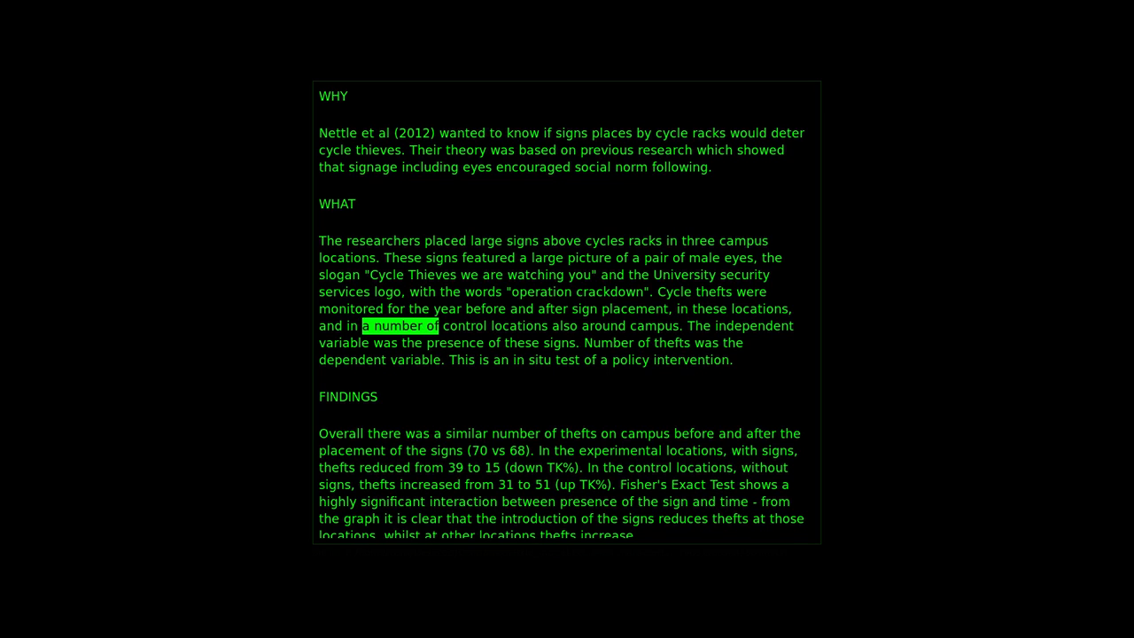
{"action": "key", "text": "shift+Right"}
{"action": "key", "text": "Delete"}
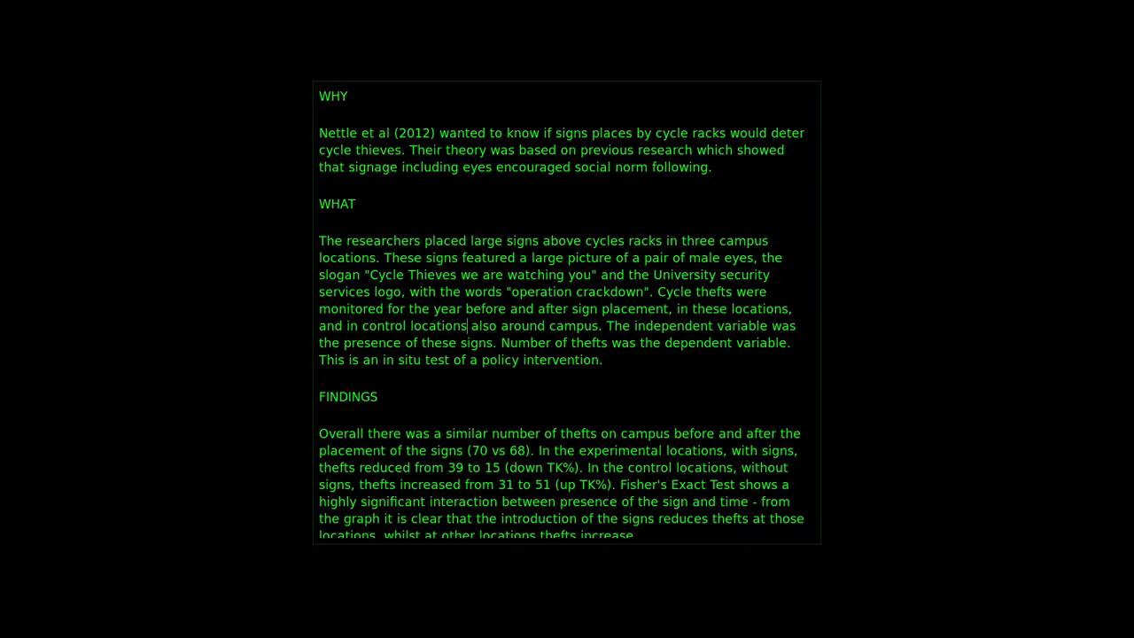
Step: Replace "the presence of these signs" with "sign presence" in the independent variable sentence of the WHAT paragraph
{"action": "key", "text": "ctrl+Right"}
{"action": "key", "text": "ctrl+Right"}
{"action": "key", "text": "ctrl+Right"}
{"action": "key", "text": "ctrl+Right"}
{"action": "key", "text": "ctrl+Right"}
{"action": "key", "text": "ctrl+Right"}
{"action": "key", "text": "ctrl+Right"}
{"action": "key", "text": "ctrl+shift+Right"}
{"action": "key", "text": "ctrl+shift+Right"}
{"action": "key", "text": "ctrl+shift+Right"}
{"action": "key", "text": "ctrl+shift+Right"}
{"action": "key", "text": "ctrl+shift+Right"}
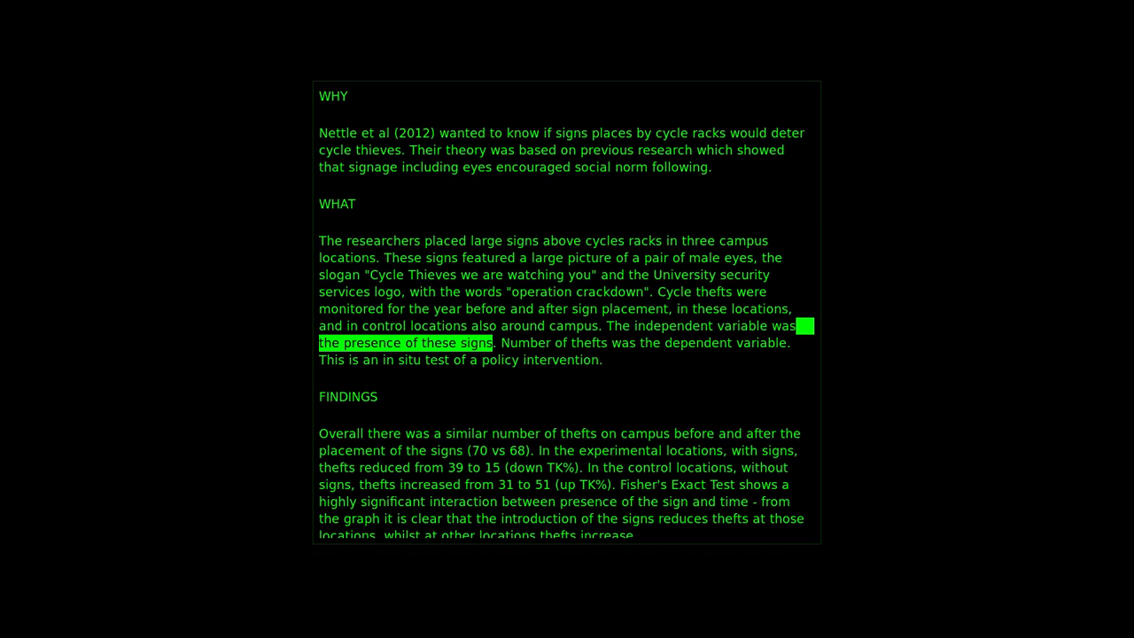
{"action": "type", "text": "sign precen"}
{"action": "key", "text": "BackSpace"}
{"action": "key", "text": "BackSpace"}
{"action": "key", "text": "BackSpace"}
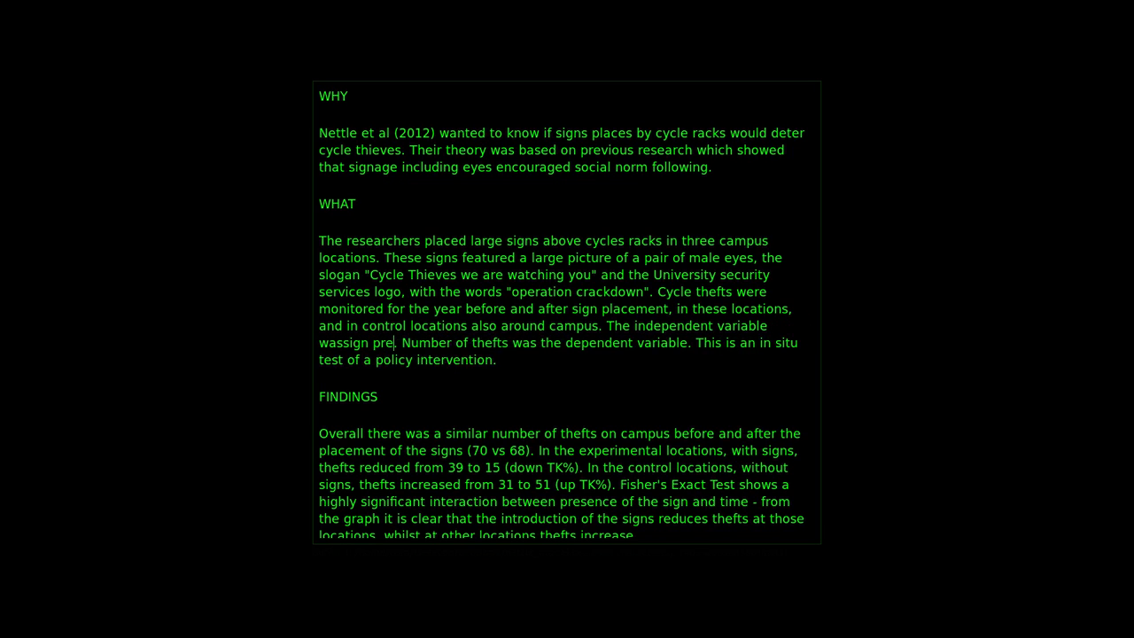
{"action": "type", "text": "sence"}
{"action": "key", "text": "ctrl+Left"}
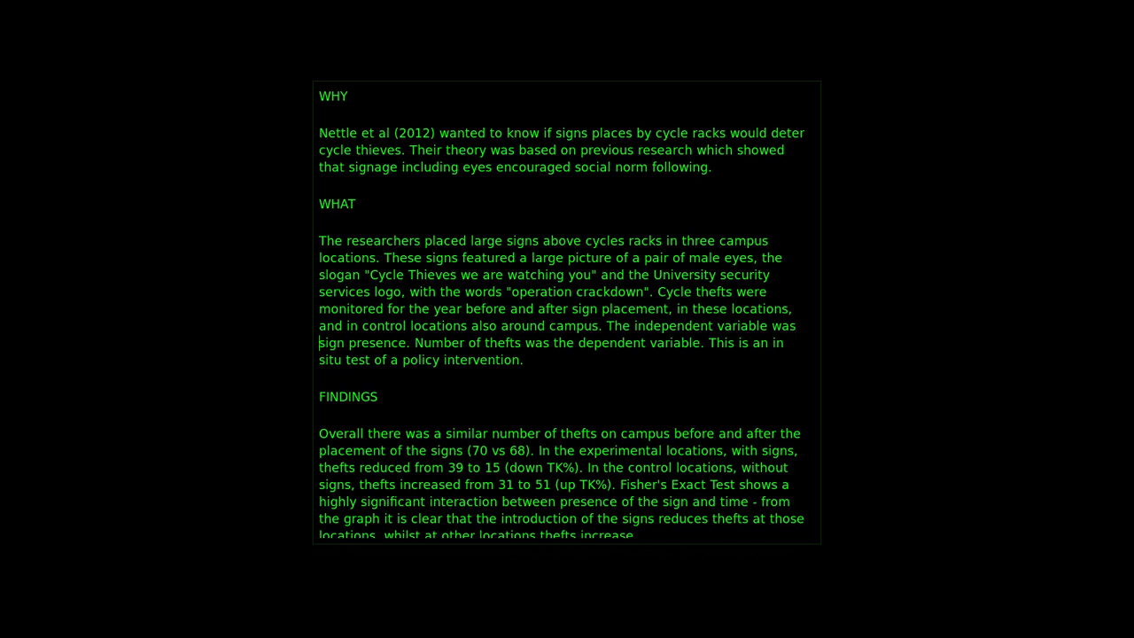
Step: Cut "Number of thefts was" from the dependent variable sentence and capitalise "The" as its new opening word
{"action": "key", "text": "Right"}
{"action": "key", "text": "Right"}
{"action": "key", "text": "Right"}
{"action": "key", "text": "Right"}
{"action": "key", "text": "ctrl+shift+Right"}
{"action": "key", "text": "ctrl+shift+Right"}
{"action": "key", "text": "ctrl+shift+Right"}
{"action": "key", "text": "ctrl+shift+Right"}
{"action": "key", "text": "ctrl+c"}
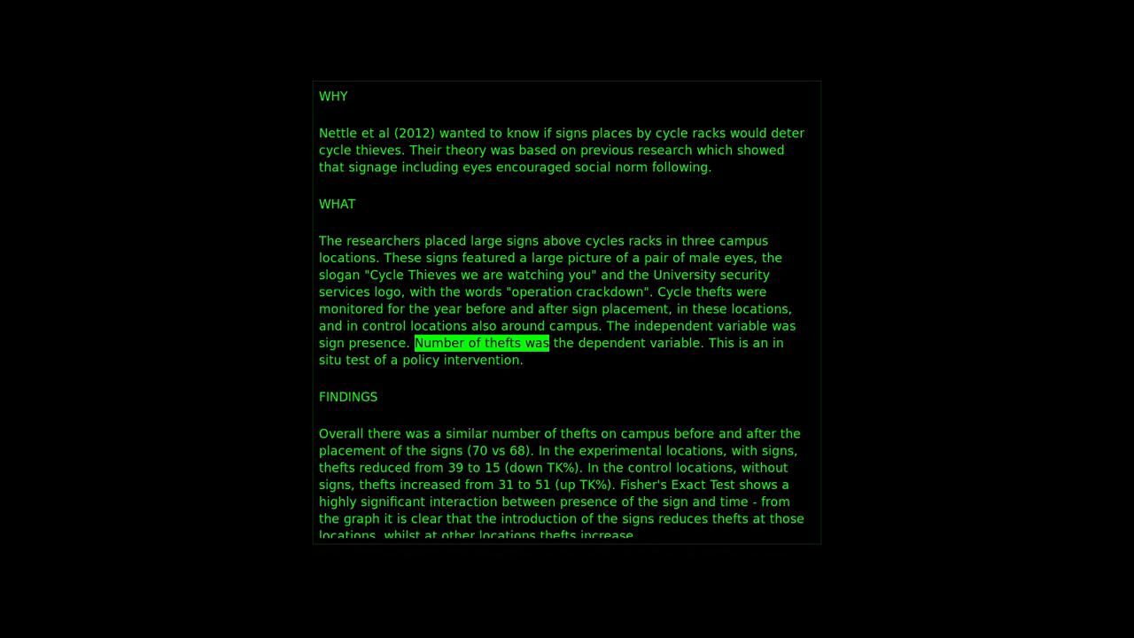
{"action": "key", "text": "BackSpace"}
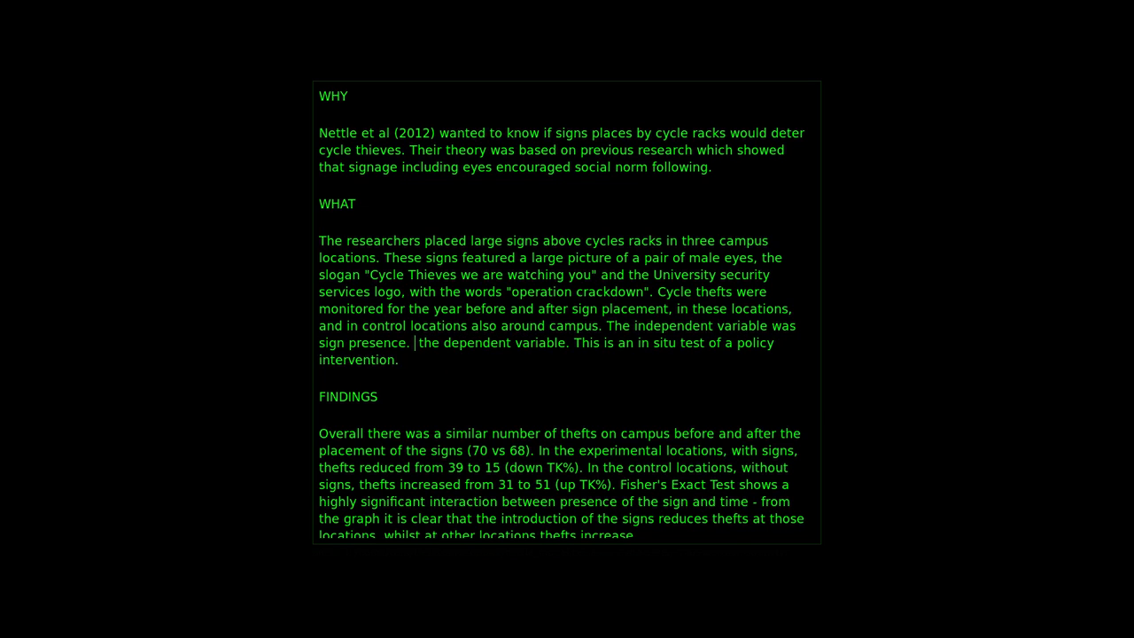
{"action": "key", "text": "shift+Right"}
{"action": "type", "text": "T"}
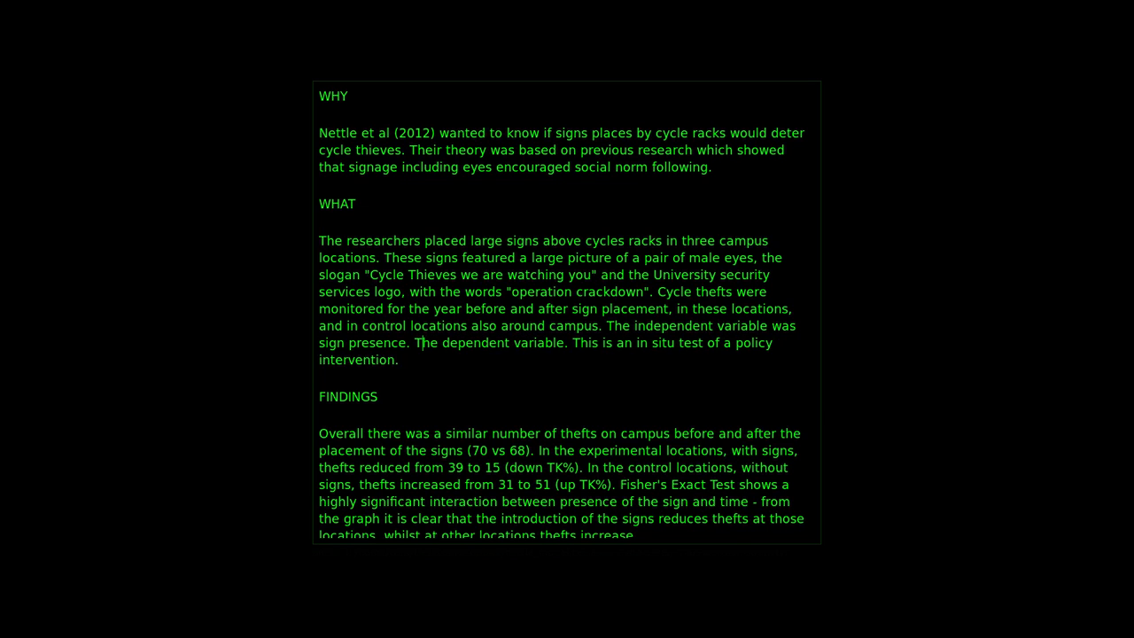
Step: Paste the cut phrase after "The dependent variable" and insert "was" before it
{"action": "key", "text": "ctrl+v"}
{"action": "key", "text": "ctrl+Left"}
{"action": "key", "text": "ctrl+Left"}
{"action": "key", "text": "ctrl+Left"}
{"action": "key", "text": "ctrl+Left"}
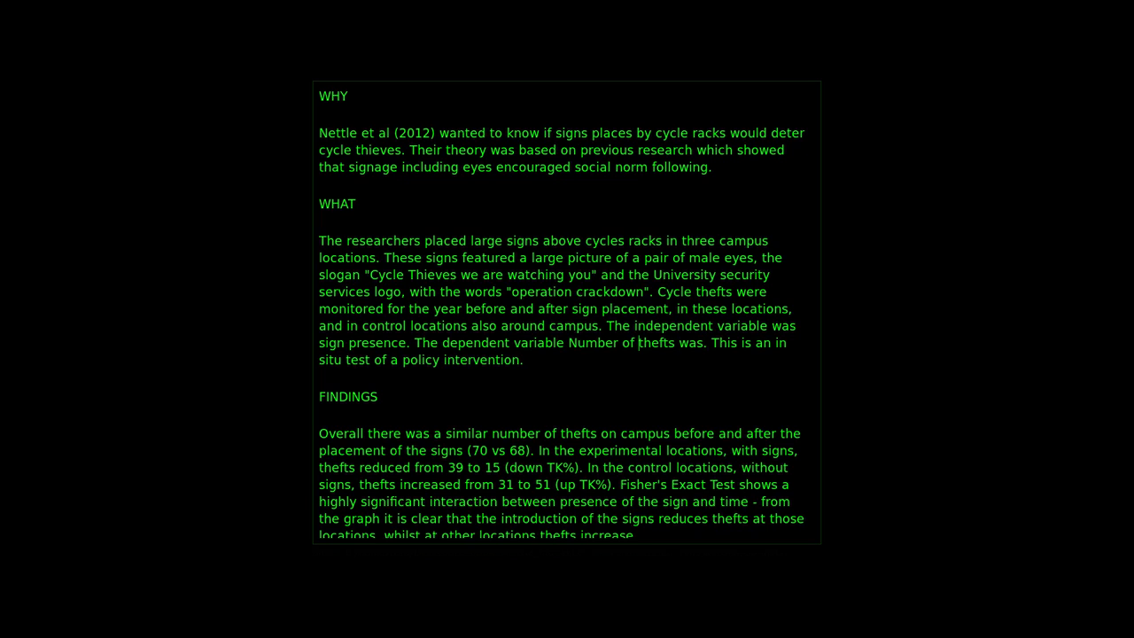
{"action": "type", "text": "was"}
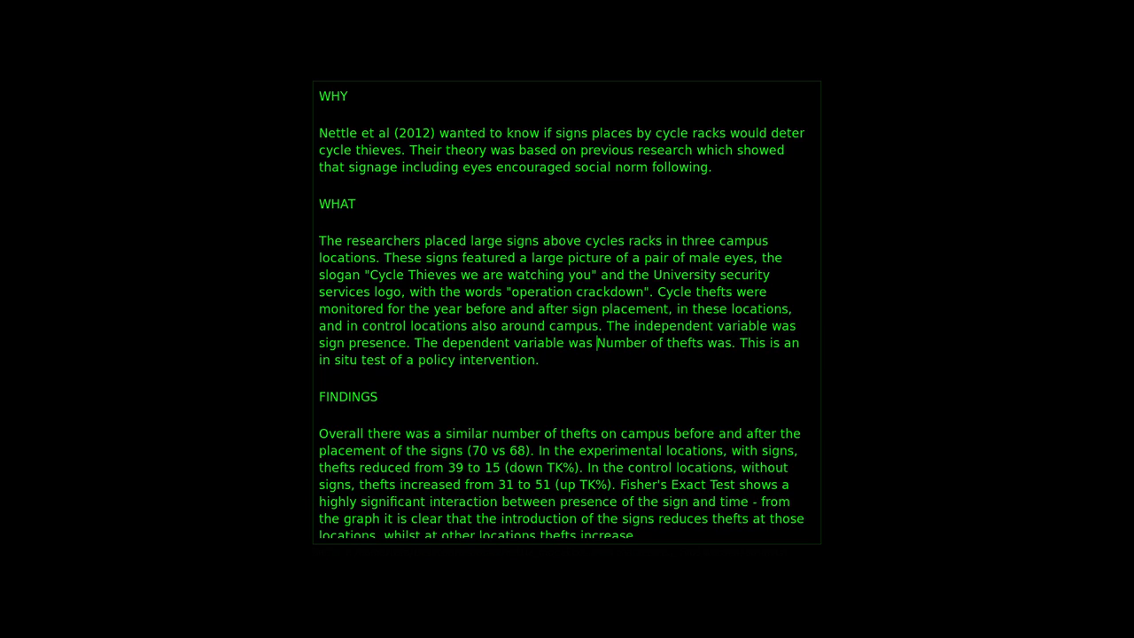
Step: Reword "Number of thefts was" to "thefts number" at the end of the dependent variable sentence
{"action": "key", "text": "ctrl+shift+Right"}
{"action": "key", "text": "ctrl+shift+Right"}
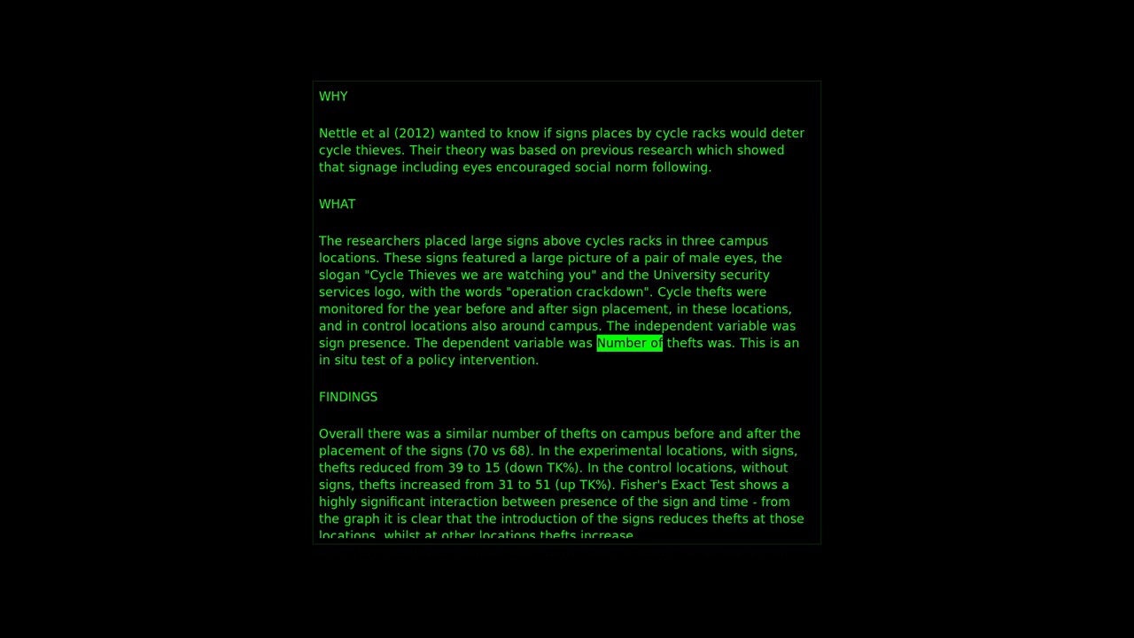
{"action": "key", "text": "BackSpace"}
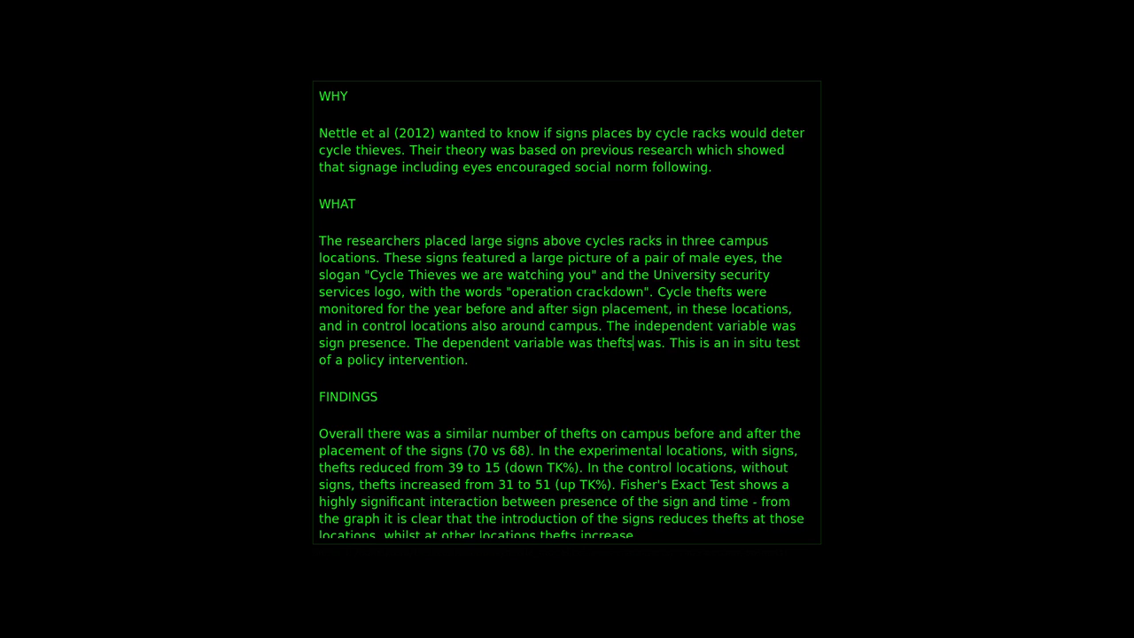
{"action": "type", "text": "number"}
{"action": "key", "text": "BackSpace"}
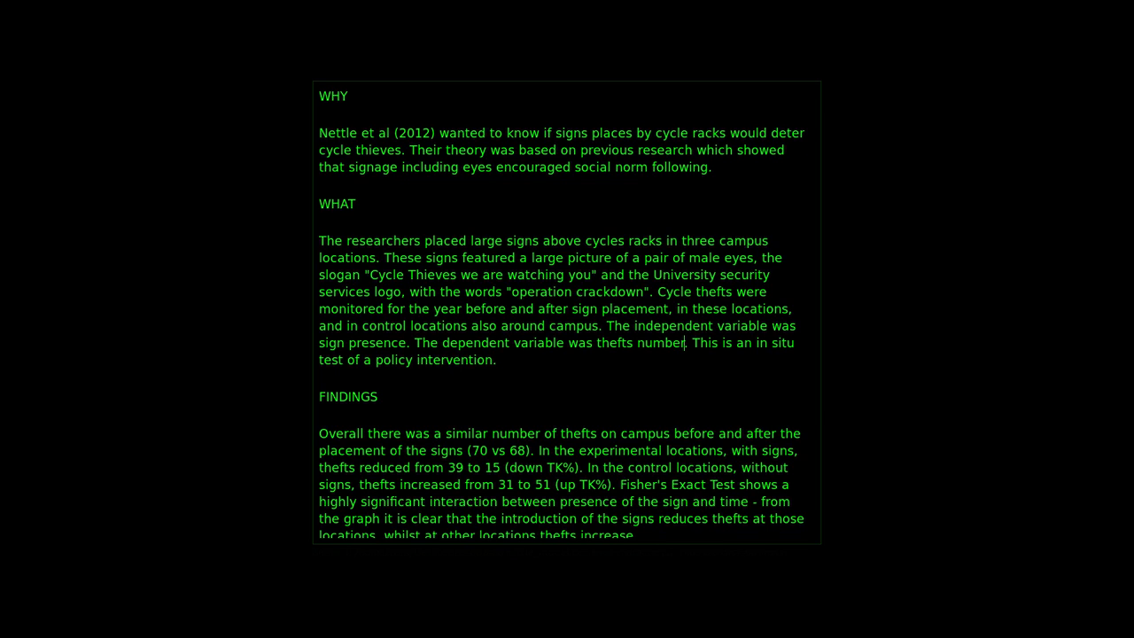
Step: Change "a policy intervention" to "an intervention" in the last sentence of the WHAT paragraph
{"action": "key", "text": "Down"}
{"action": "key", "text": "Home"}
{"action": "key", "text": "ctrl+Right"}
{"action": "key", "text": "ctrl+Right"}
{"action": "key", "text": "ctrl+Right"}
{"action": "key", "text": "ctrl+shift+Right"}
{"action": "key", "text": "Delete"}
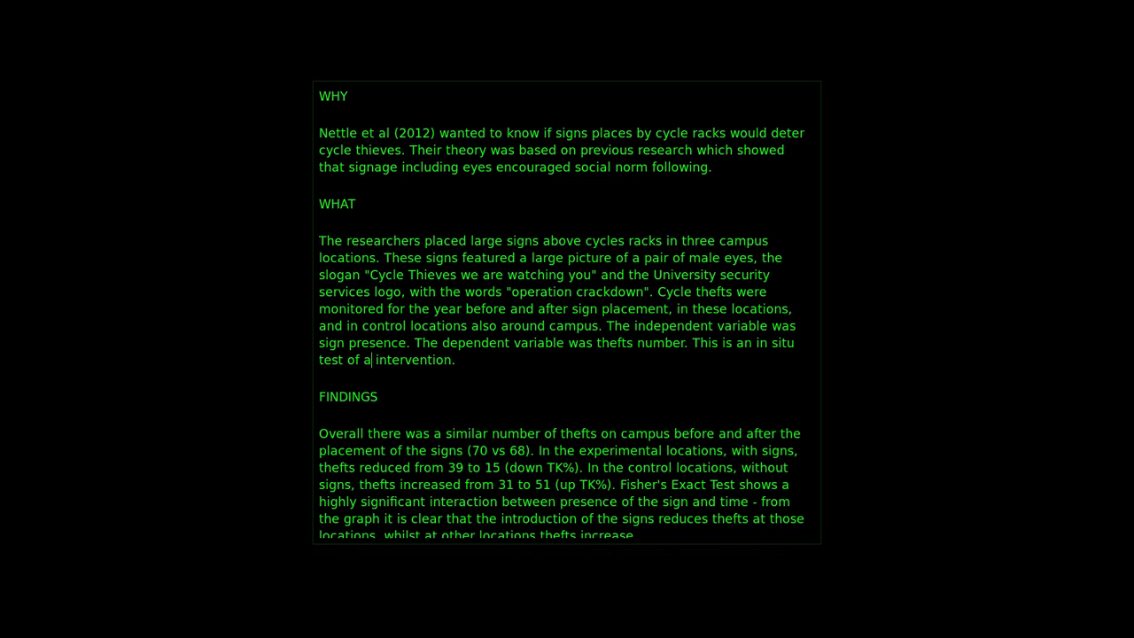
{"action": "type", "text": "n"}
Step: Change "This is" to "This was" in the last sentence of the WHAT paragraph
{"action": "key", "text": "Down"}
{"action": "key", "text": "Up"}
{"action": "key", "text": "Up"}
{"action": "key", "text": "Up"}
{"action": "key", "text": "Up"}
{"action": "key", "text": "BackSpace"}
{"action": "key", "text": "BackSpace"}
{"action": "key", "text": "BackSpace"}
{"action": "type", "text": "was"}
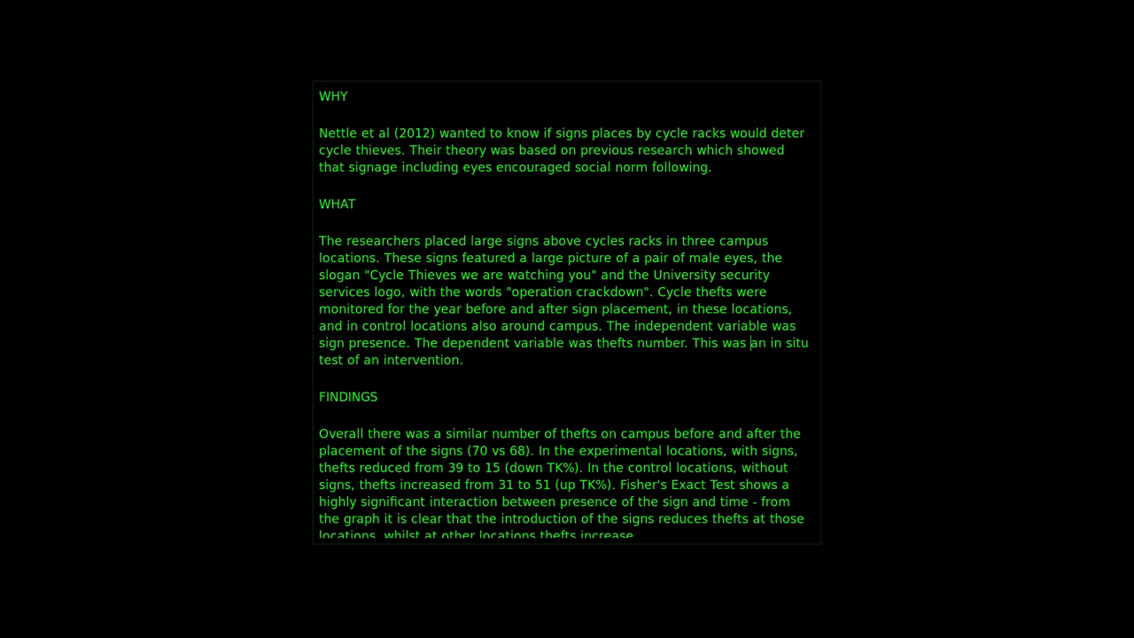
Step: Append "using" after "intervention" at the end of the WHAT paragraph
{"action": "key", "text": "BackSpace"}
{"action": "key", "text": "BackSpace"}
{"action": "type", "text": "using"}
{"action": "key", "text": "BackSpace"}
{"action": "key", "text": "BackSpace"}
{"action": "key", "text": "BackSpace"}
{"action": "type", "text": "ing"}
Step: Replace "an" before "in situ test" with "a controlled trial of an" in the last WHAT sentence
{"action": "key", "text": "Up"}
{"action": "key", "text": "End"}
{"action": "key", "text": "ctrl+Left"}
{"action": "key", "text": "ctrl+Left"}
{"action": "key", "text": "ctrl+Left"}
{"action": "key", "text": "ctrl+Left"}
{"action": "key", "text": "BackSpace"}
{"action": "type", "text": "controlled t"}
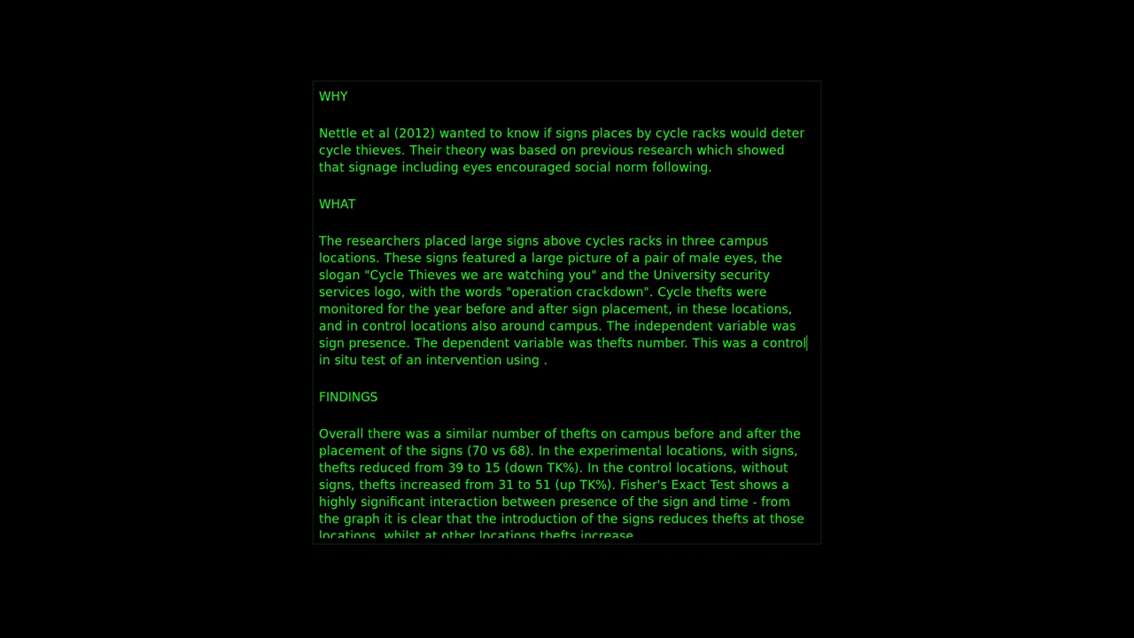
{"action": "type", "text": "rial "}
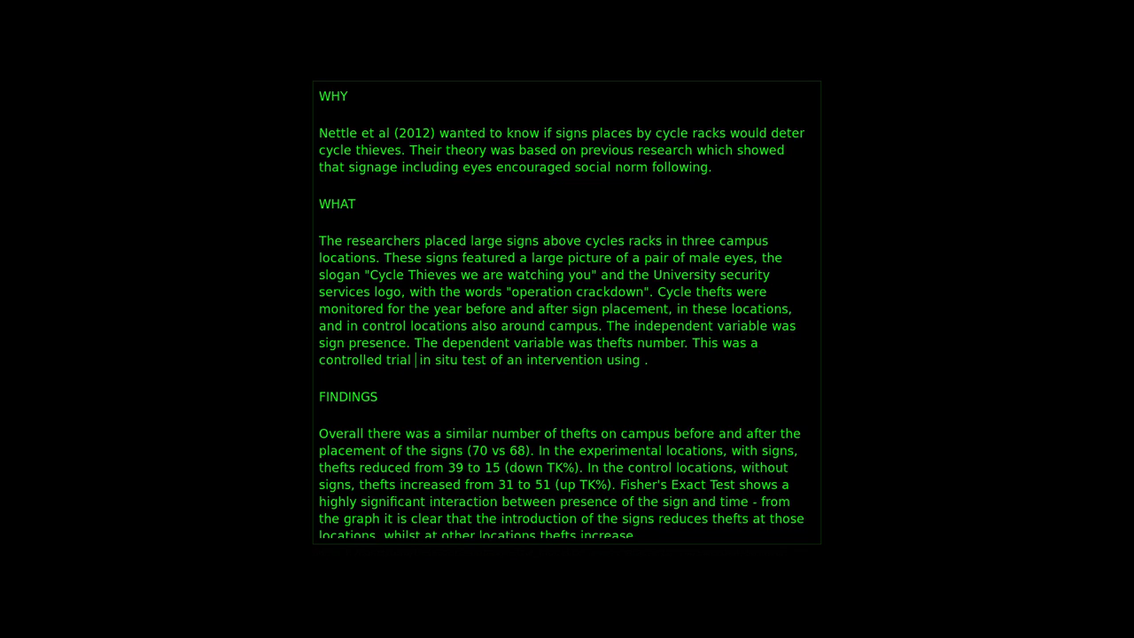
{"action": "type", "text": "of an"}
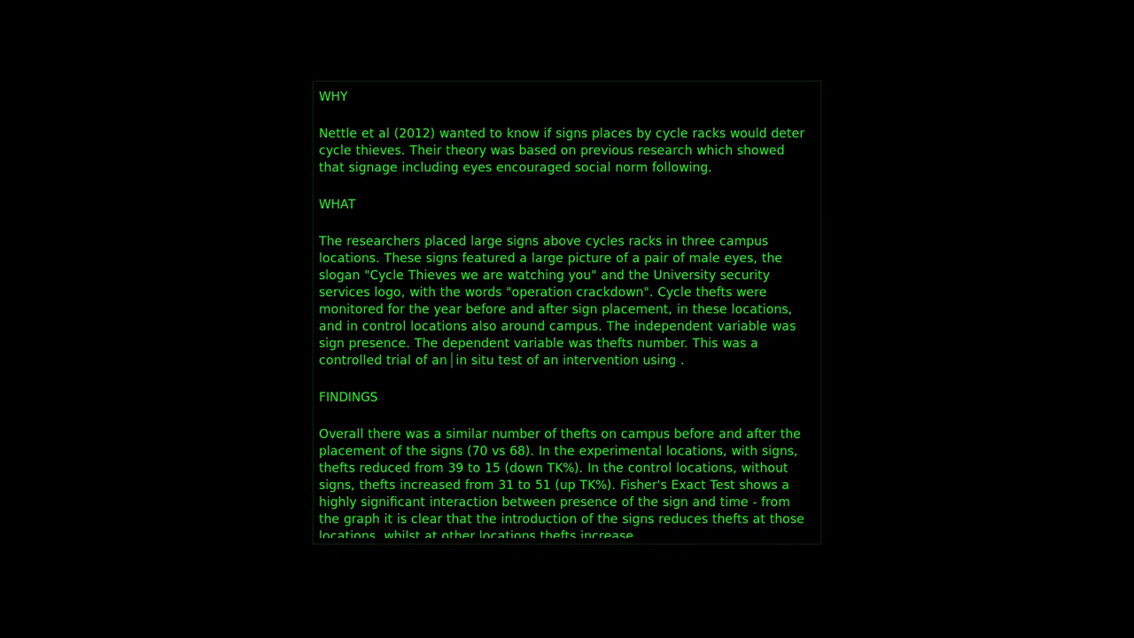
Step: Delete "in situ test of an" before "intervention" and the stray "using" after it in the last WHAT sentence
{"action": "key", "text": "ctrl+shift+Right"}
{"action": "key", "text": "ctrl+shift+Right"}
{"action": "key", "text": "ctrl+shift+Right"}
{"action": "key", "text": "ctrl+shift+Right"}
{"action": "key", "text": "ctrl+shift+Right"}
{"action": "key", "text": "shift+Right"}
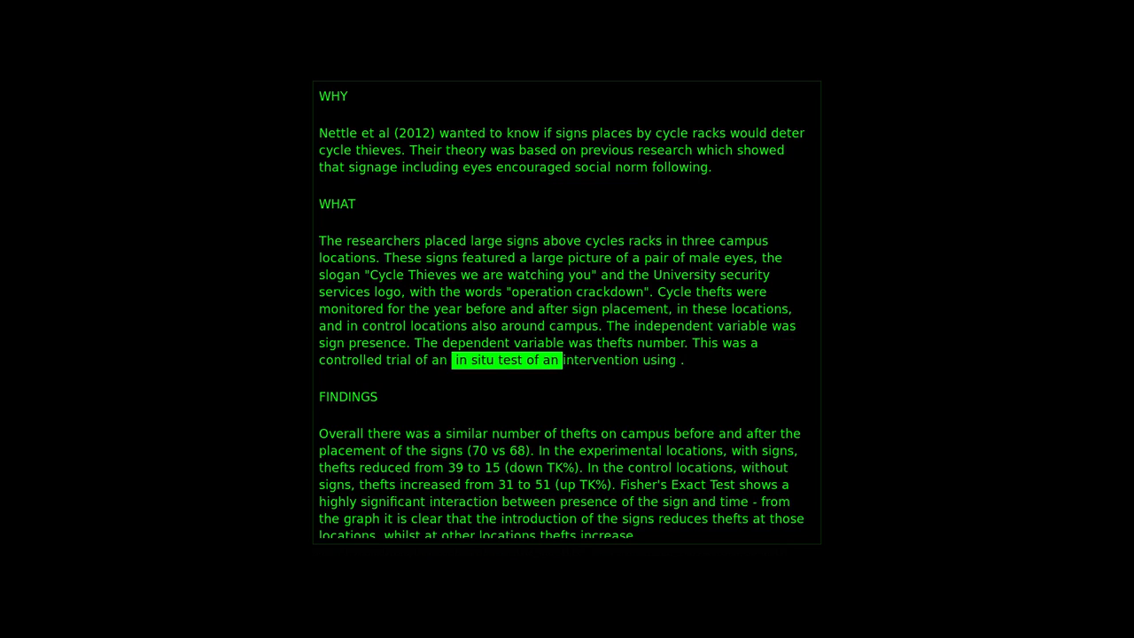
{"action": "key", "text": "Delete"}
{"action": "key", "text": "ctrl+Right"}
{"action": "key", "text": "ctrl+shift+Right"}
{"action": "key", "text": "shift+Right"}
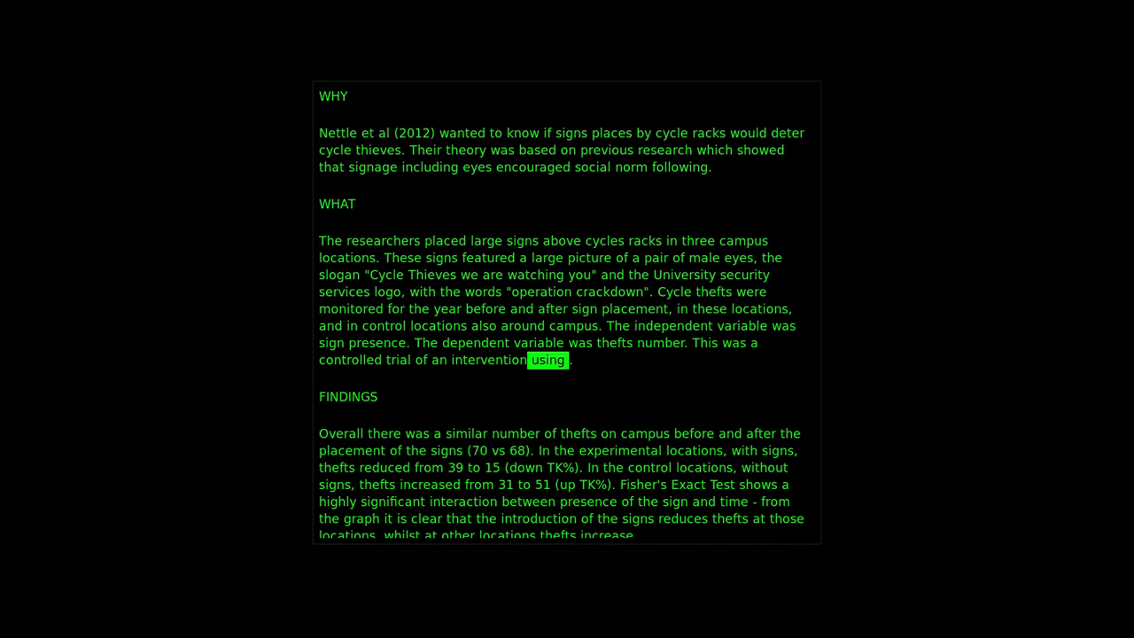
{"action": "key", "text": "Delete"}
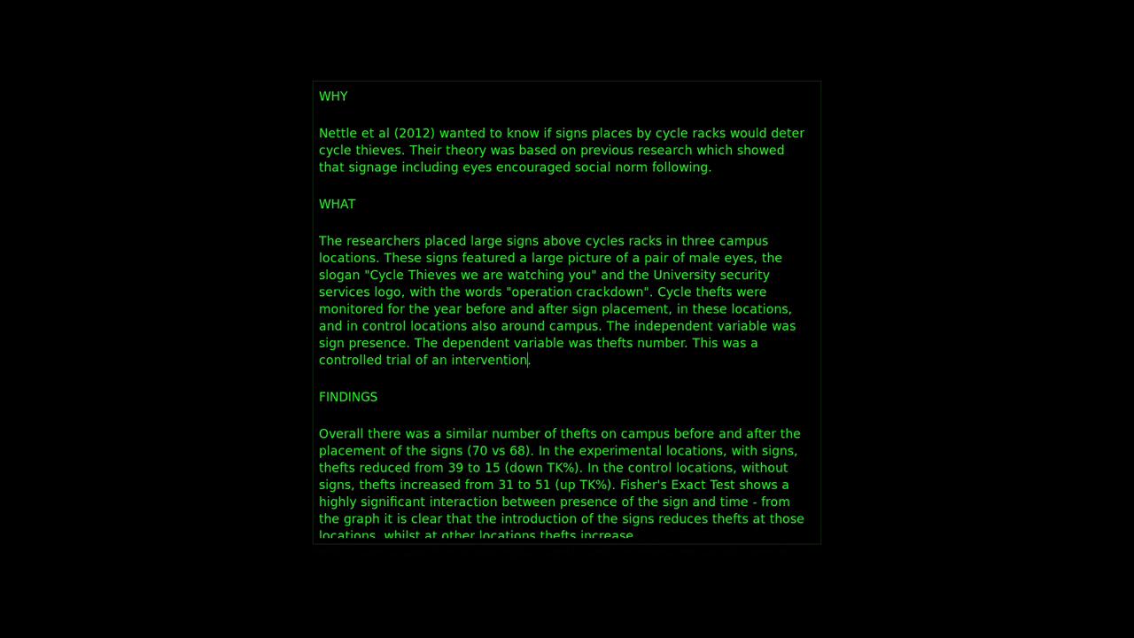
Step: Delete "(down TK%)" after "39 to 15" in the experimental locations sentence of the FINDINGS paragraph
{"action": "key", "text": "Down"}
{"action": "key", "text": "Down"}
{"action": "key", "text": "Down"}
{"action": "key", "text": "Down"}
{"action": "key", "text": "Down"}
{"action": "key", "text": "Left"}
{"action": "key", "text": "Left"}
{"action": "key", "text": "Left"}
{"action": "key", "text": "Left"}
{"action": "key", "text": "Left"}
{"action": "key", "text": "Left"}
{"action": "key", "text": "Left"}
{"action": "key", "text": "Left"}
{"action": "key", "text": "Left"}
{"action": "key", "text": "Down"}
{"action": "key", "text": "Right"}
{"action": "key", "text": "Right"}
{"action": "key", "text": "Right"}
{"action": "key", "text": "Right"}
{"action": "key", "text": "Right"}
{"action": "key", "text": "ctrl+shift+Right"}
{"action": "key", "text": "ctrl+shift+Right"}
{"action": "key", "text": "shift+Right"}
{"action": "key", "text": "shift+Right"}
{"action": "key", "text": "BackSpace"}
Step: Delete "(up TK%)" after "31 to 51" in the control locations sentence of the FINDINGS paragraph
{"action": "key", "text": "Down"}
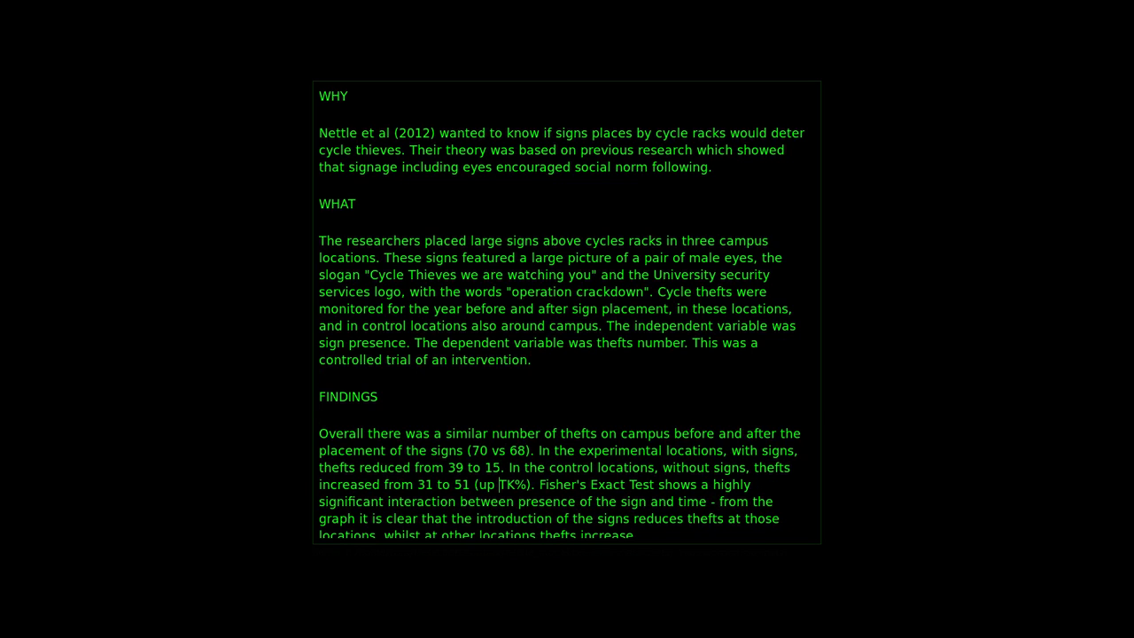
{"action": "key", "text": "ctrl+shift+Right"}
{"action": "key", "text": "ctrl+shift+Right"}
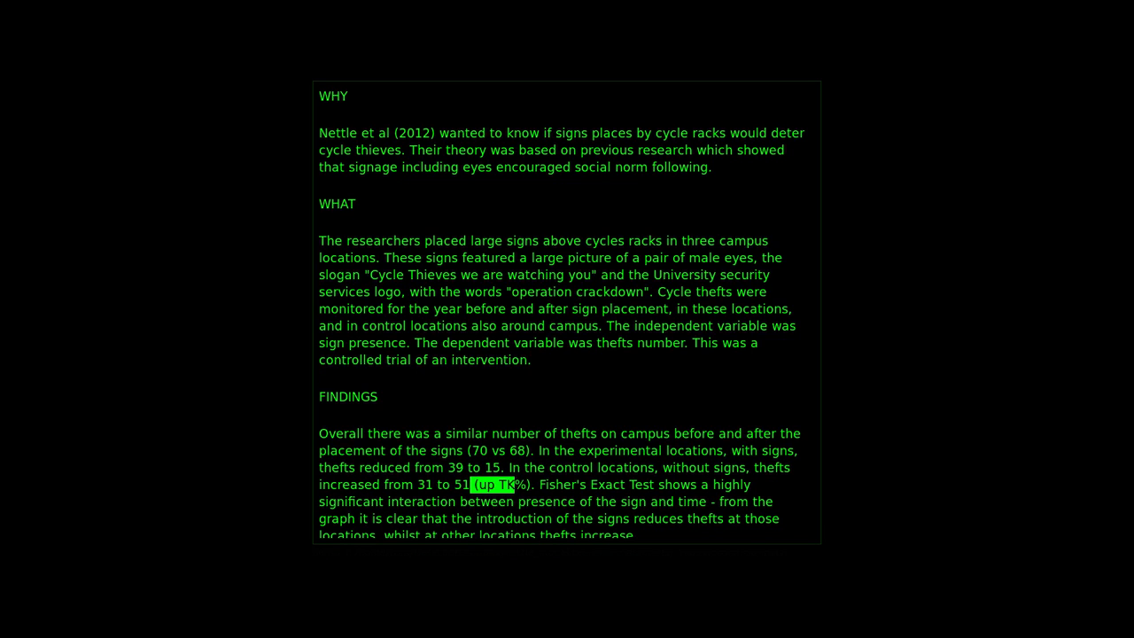
{"action": "key", "text": "ctrl+shift+Right"}
{"action": "key", "text": "shift+Left"}
{"action": "key", "text": "shift+Left"}
{"action": "key", "text": "shift+Left"}
{"action": "key", "text": "shift+Left"}
{"action": "key", "text": "shift+Left"}
{"action": "key", "text": "shift+Left"}
{"action": "key", "text": "shift+Left"}
{"action": "key", "text": "shift+Left"}
{"action": "key", "text": "BackSpace"}
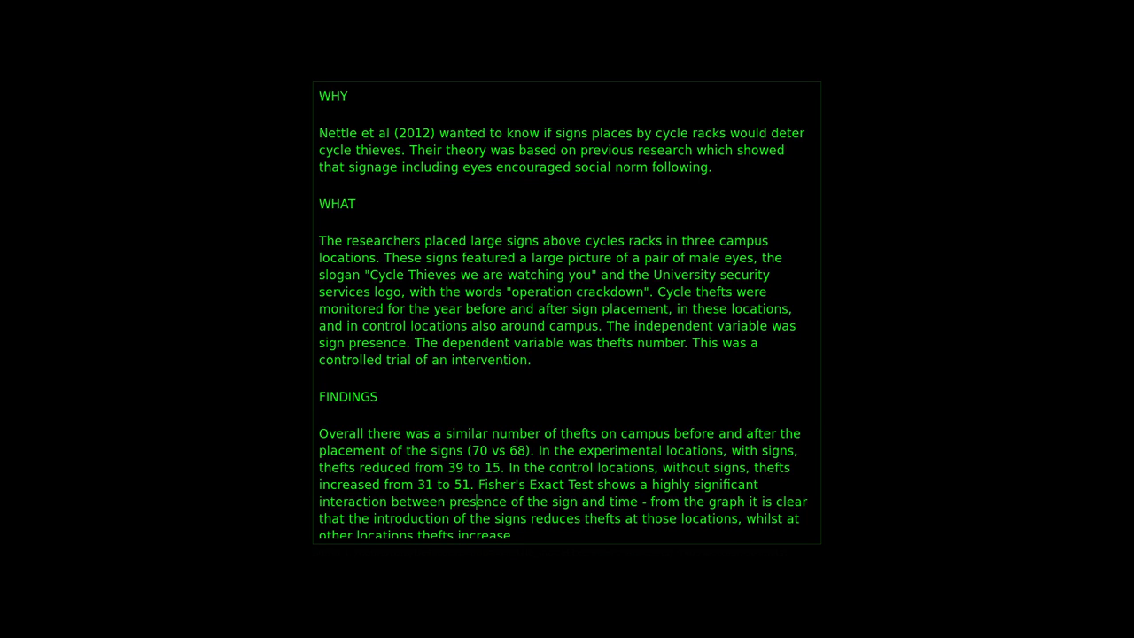
Step: Replace "- from the graph it is clear" with a full stop after "presence of the sign and time"
{"action": "left_click_drag", "start_coordinate": [650, 501], "coordinate": [807, 502]}
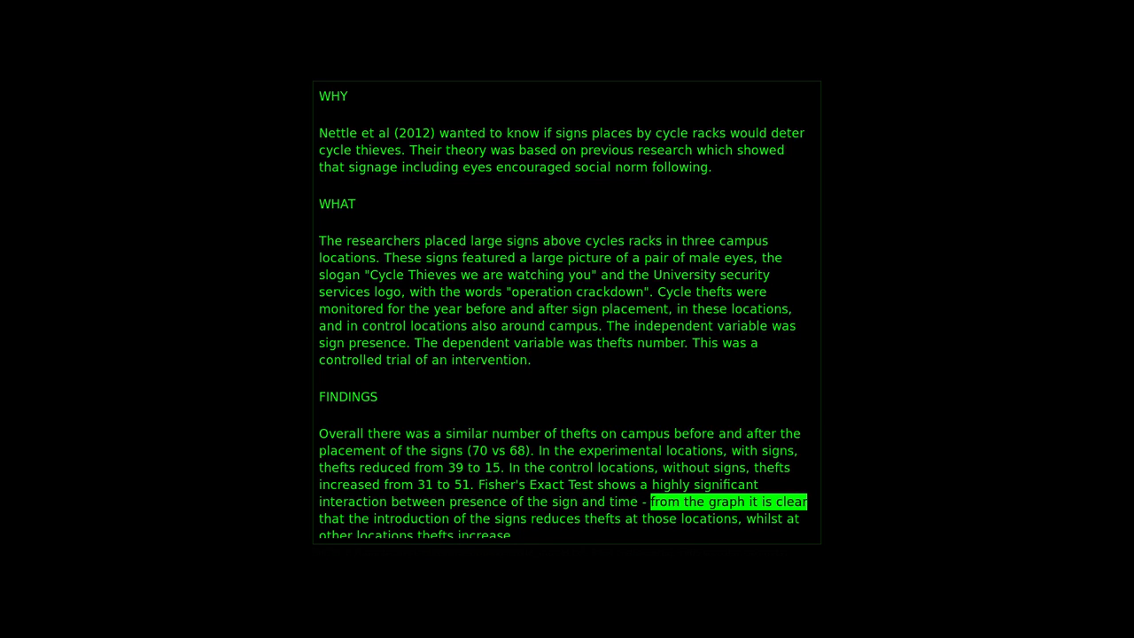
{"action": "key", "text": "BackSpace"}
{"action": "key", "text": "BackSpace"}
{"action": "key", "text": "BackSpace"}
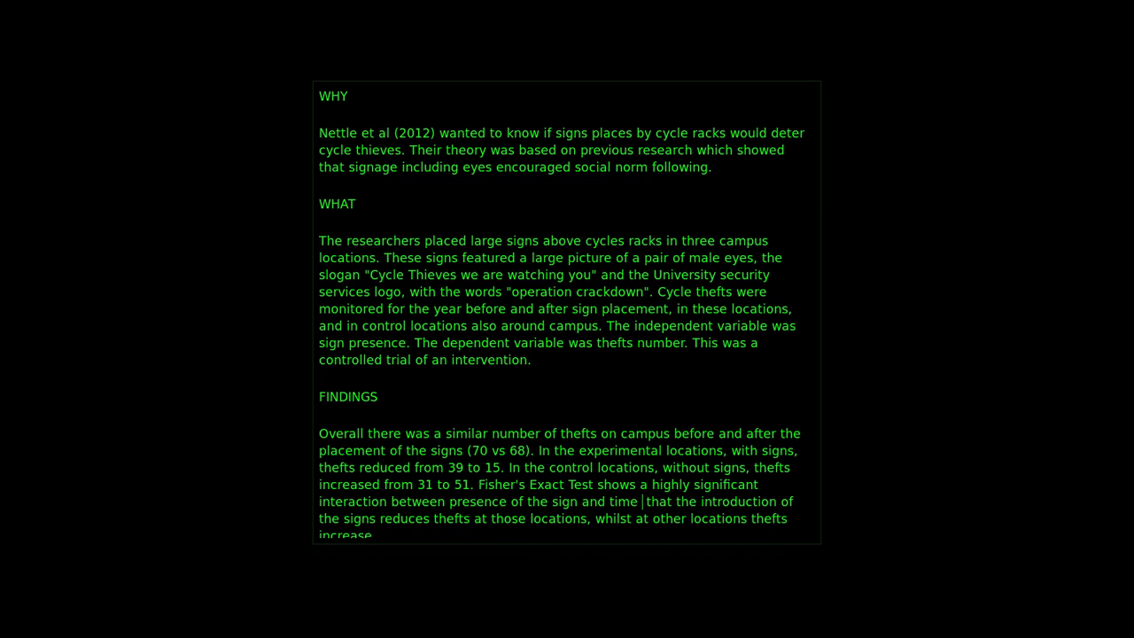
{"action": "type", "text": ". "}
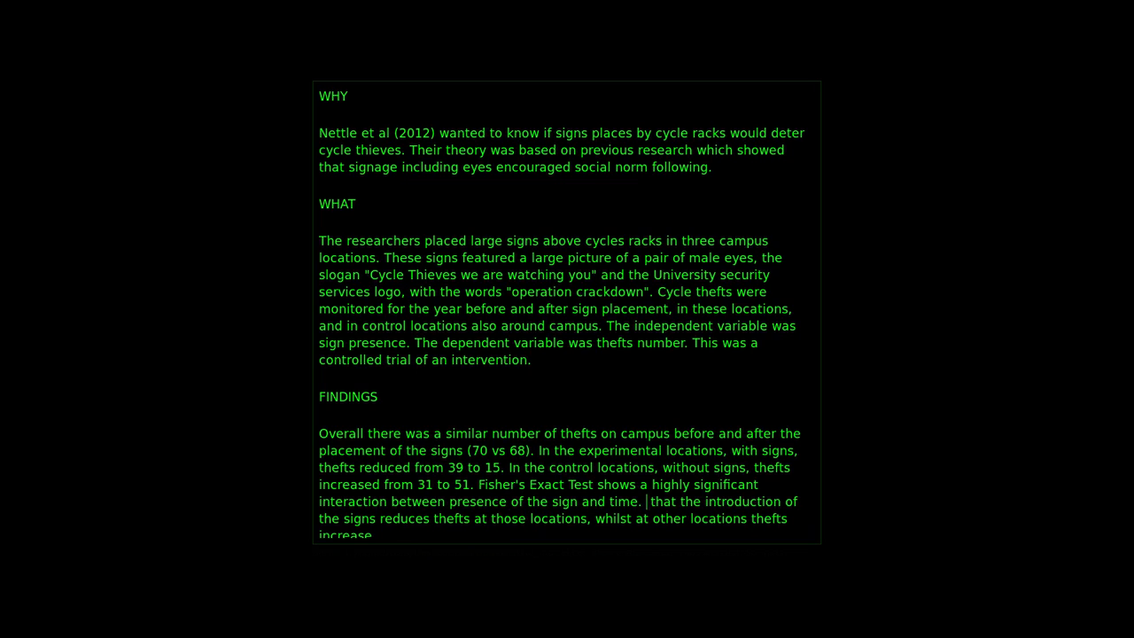
Step: Turn "that the introduction" into "The introduction" as the start of a new FINDINGS sentence
{"action": "type", "text": "T"}
{"action": "key", "text": "shift+Right"}
{"action": "key", "text": "shift+Right"}
{"action": "key", "text": "shift+Right"}
{"action": "key", "text": "shift+Right"}
{"action": "key", "text": "shift+Right"}
{"action": "key", "text": "shift+Right"}
{"action": "key", "text": "shift+Right"}
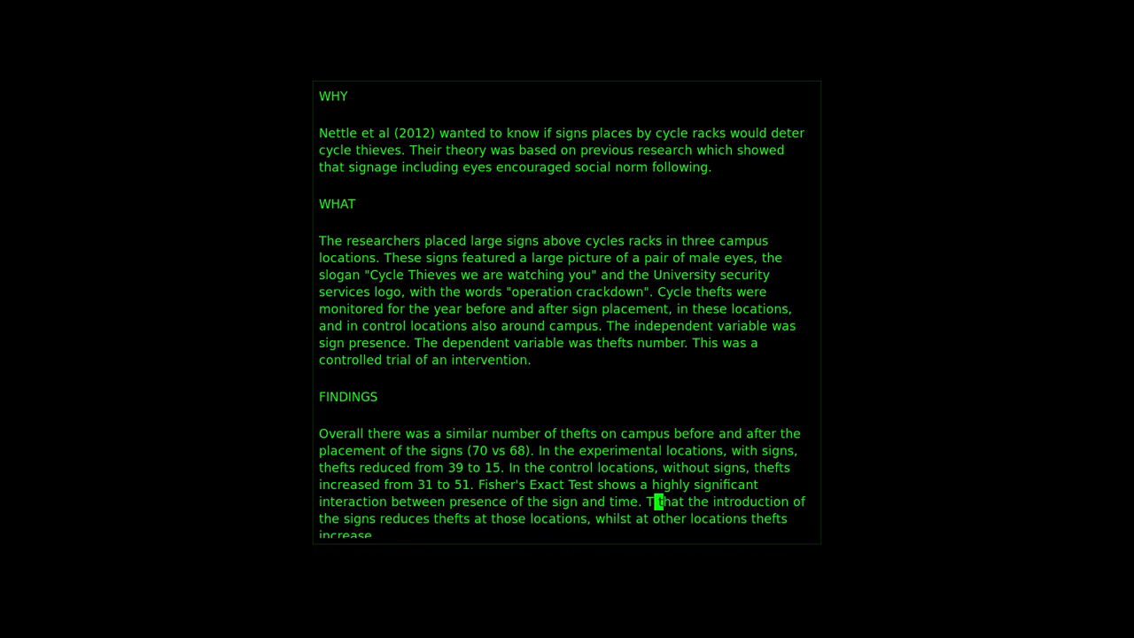
{"action": "key", "text": "BackSpace"}
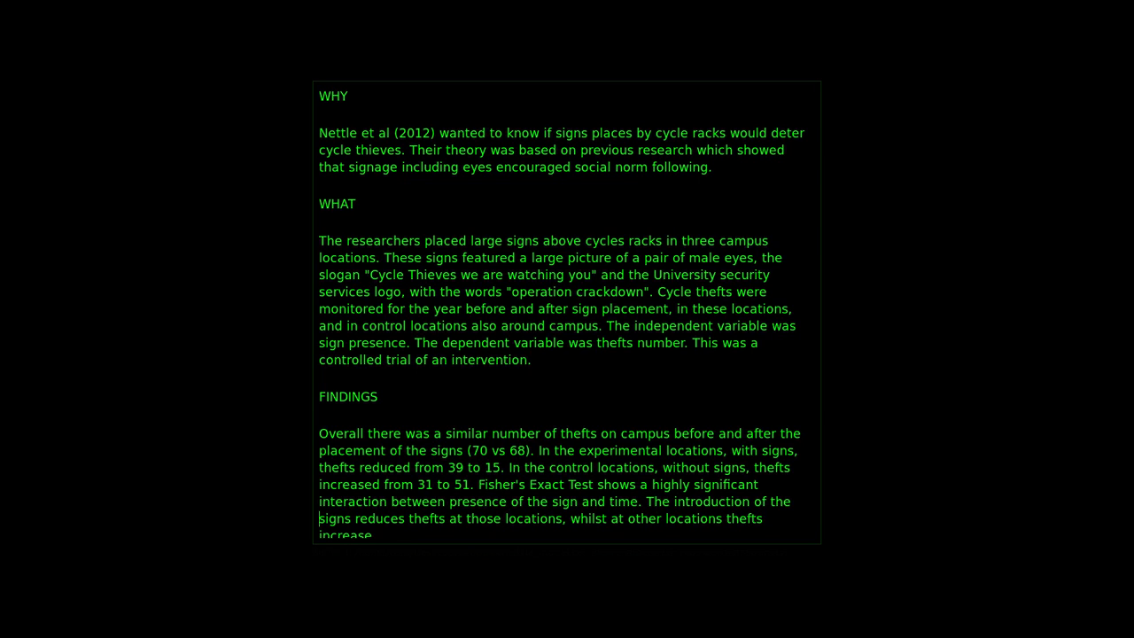
Step: Change "reduces" to "reduced" in the last FINDINGS sentence and go to the end of the text
{"action": "key", "text": "ctrl+Right"}
{"action": "key", "text": "ctrl+Right"}
{"action": "key", "text": "BackSpace"}
{"action": "type", "text": "d"}
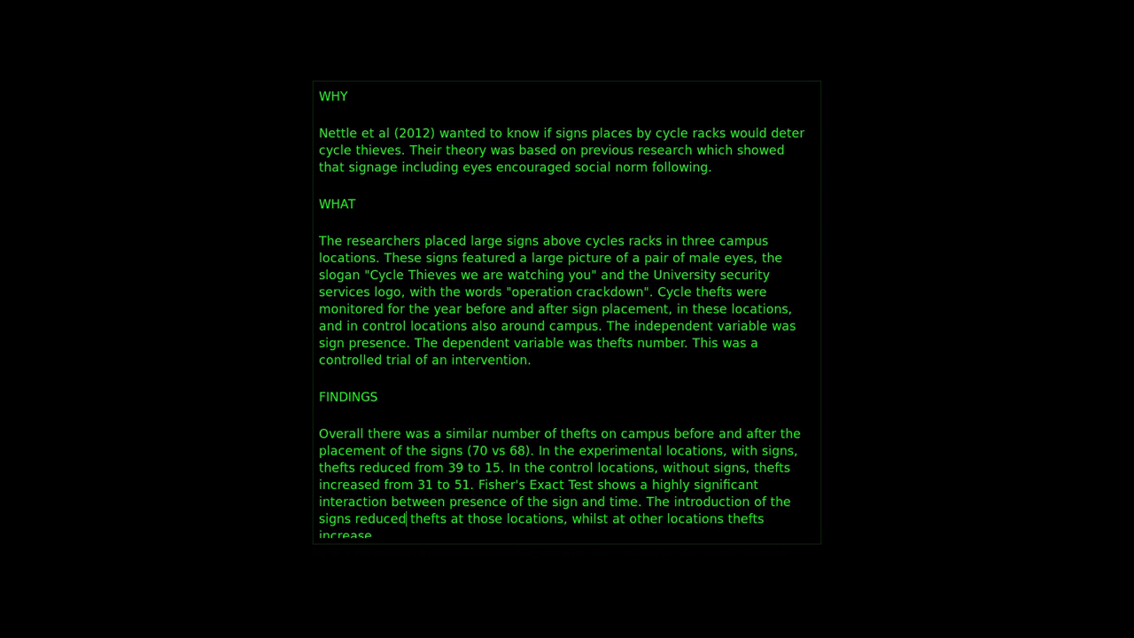
{"action": "key", "text": "ctrl+End"}
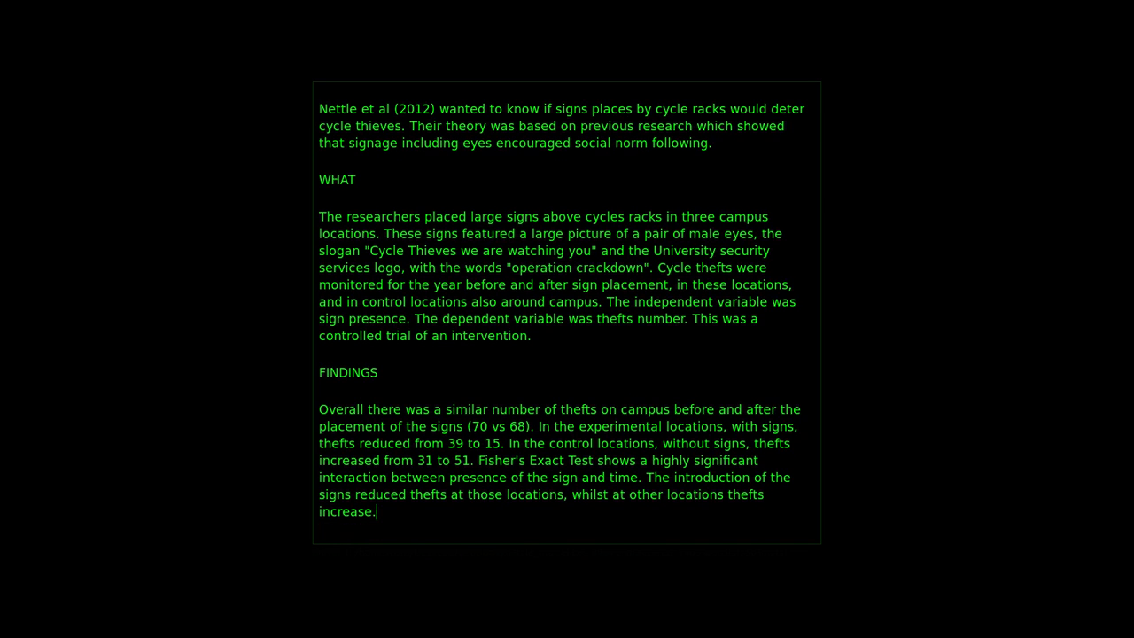
Step: Replace "whilst at other locations thefts increase." with "increasing them at the other locations." in the last sentence of the first FINDINGS paragraph
{"action": "key", "text": "Right"}
{"action": "key", "text": "Right"}
{"action": "key", "text": "Right"}
{"action": "key", "text": "Right"}
{"action": "key", "text": "Right"}
{"action": "key", "text": "Right"}
{"action": "key", "text": "Right"}
{"action": "key", "text": "Right"}
{"action": "key", "text": "Right"}
{"action": "key", "text": "Right"}
{"action": "key", "text": "Right"}
{"action": "key", "text": "Right"}
{"action": "key", "text": "Right"}
{"action": "key", "text": "Right"}
{"action": "key", "text": "Right"}
{"action": "key", "text": "Right"}
{"action": "key", "text": "Right"}
{"action": "key", "text": "Right"}
{"action": "key", "text": "Right"}
{"action": "key", "text": "Right"}
{"action": "key", "text": "shift+End"}
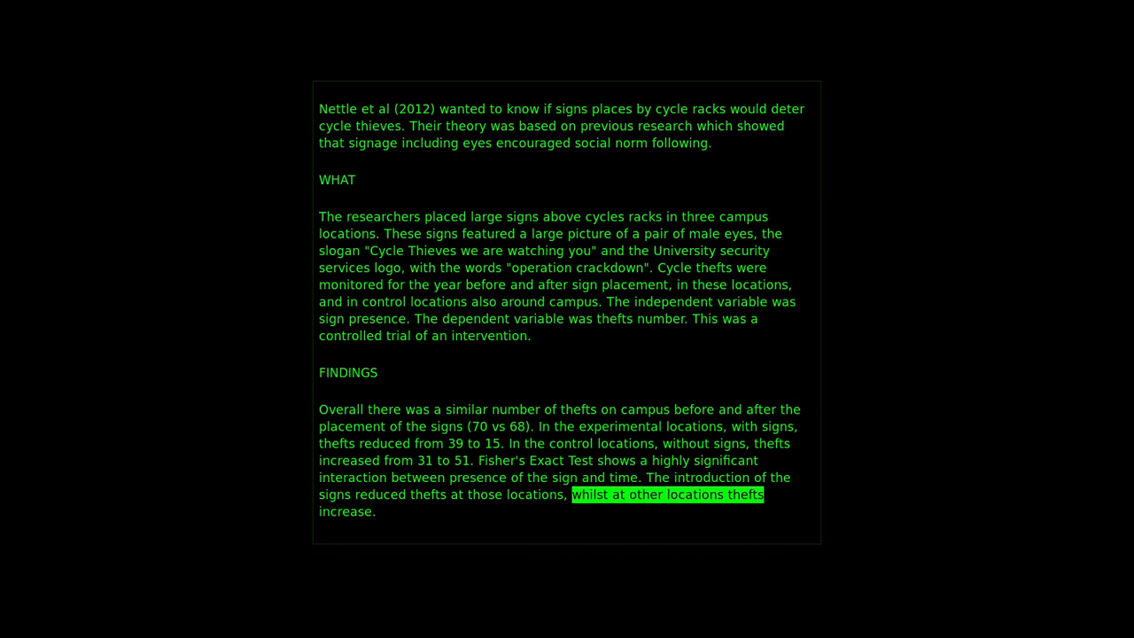
{"action": "type", "text": "increasing them"}
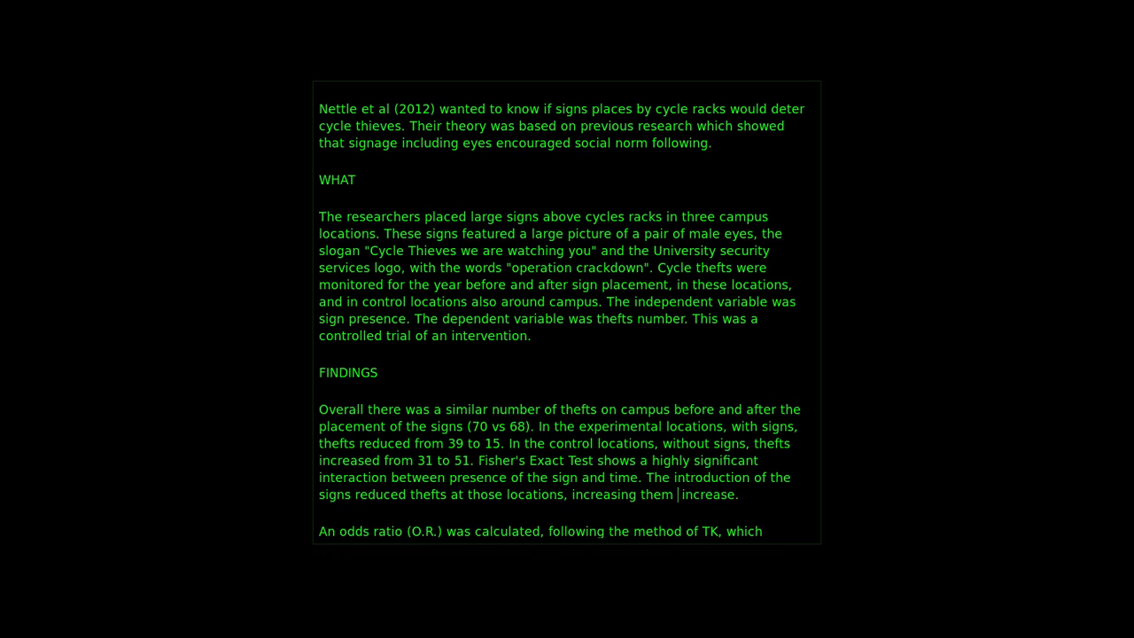
{"action": "type", "text": " at the other loc"}
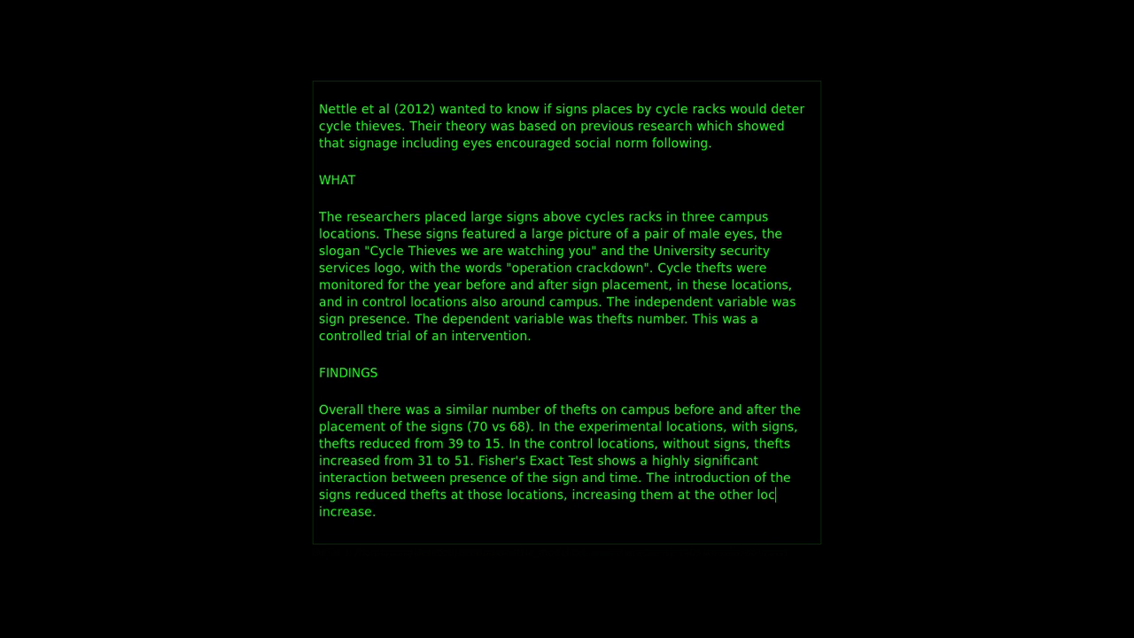
{"action": "type", "text": "ations."}
{"action": "key", "text": "shift+End"}
{"action": "key", "text": "Return"}
Step: Remove the full stops from "O.R." in the brackets after "An odds ratio"
{"action": "key", "text": "Down"}
{"action": "key", "text": "Down"}
{"action": "key", "text": "Down"}
{"action": "key", "text": "Down"}
{"action": "key", "text": "Up"}
{"action": "key", "text": "Right"}
{"action": "key", "text": "Right"}
{"action": "key", "text": "Right"}
{"action": "key", "text": "Right"}
{"action": "key", "text": "Right"}
{"action": "key", "text": "Right"}
{"action": "key", "text": "Right"}
{"action": "key", "text": "Right"}
{"action": "key", "text": "Right"}
{"action": "key", "text": "Right"}
{"action": "key", "text": "Right"}
{"action": "key", "text": "Right"}
{"action": "key", "text": "Right"}
{"action": "key", "text": "Right"}
{"action": "key", "text": "Right"}
{"action": "key", "text": "Right"}
{"action": "key", "text": "Right"}
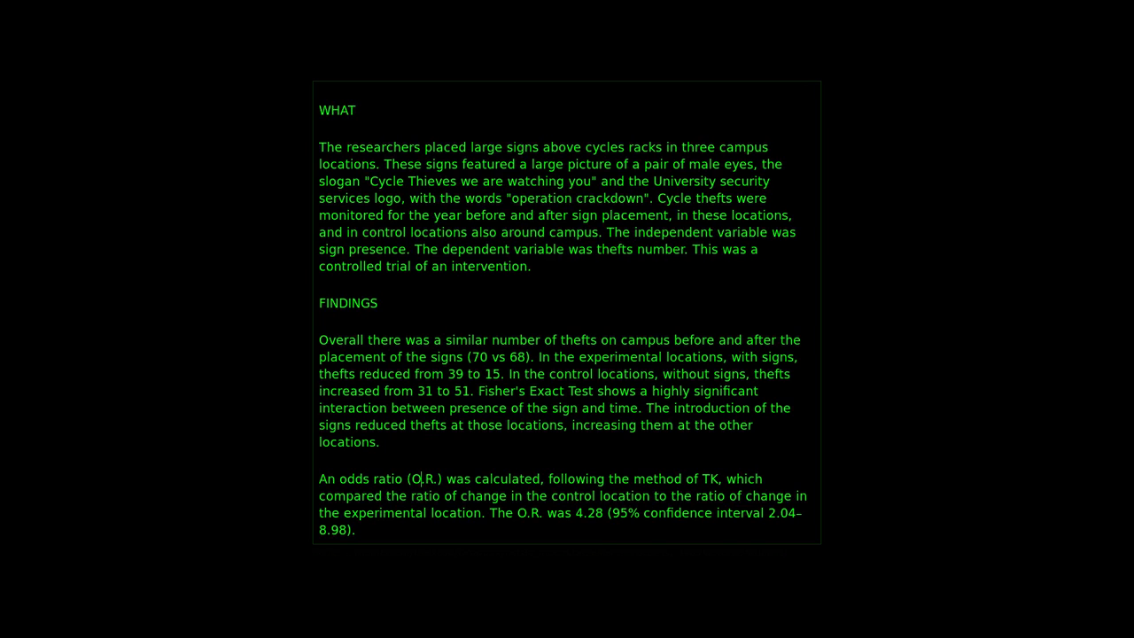
{"action": "key", "text": "BackSpace"}
{"action": "key", "text": "Right"}
{"action": "key", "text": "BackSpace"}
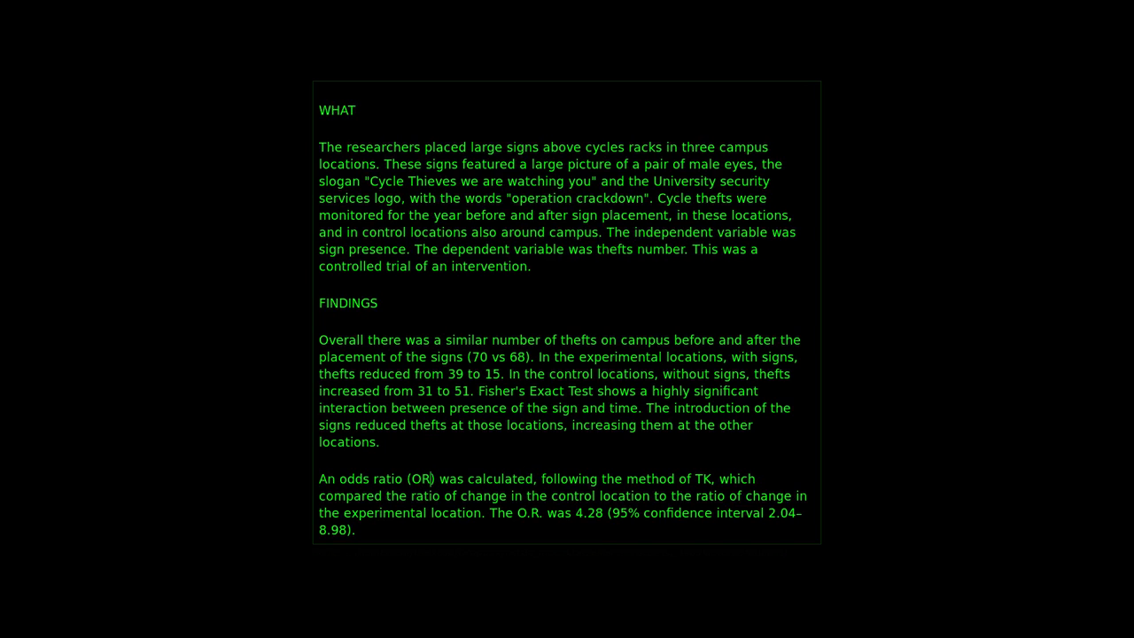
Step: Put the full stops back so the bracketed abbreviation reads "O.R."
{"action": "key", "text": "Left"}
{"action": "type", "text": "."}
{"action": "key", "text": "Right"}
{"action": "type", "text": "."}
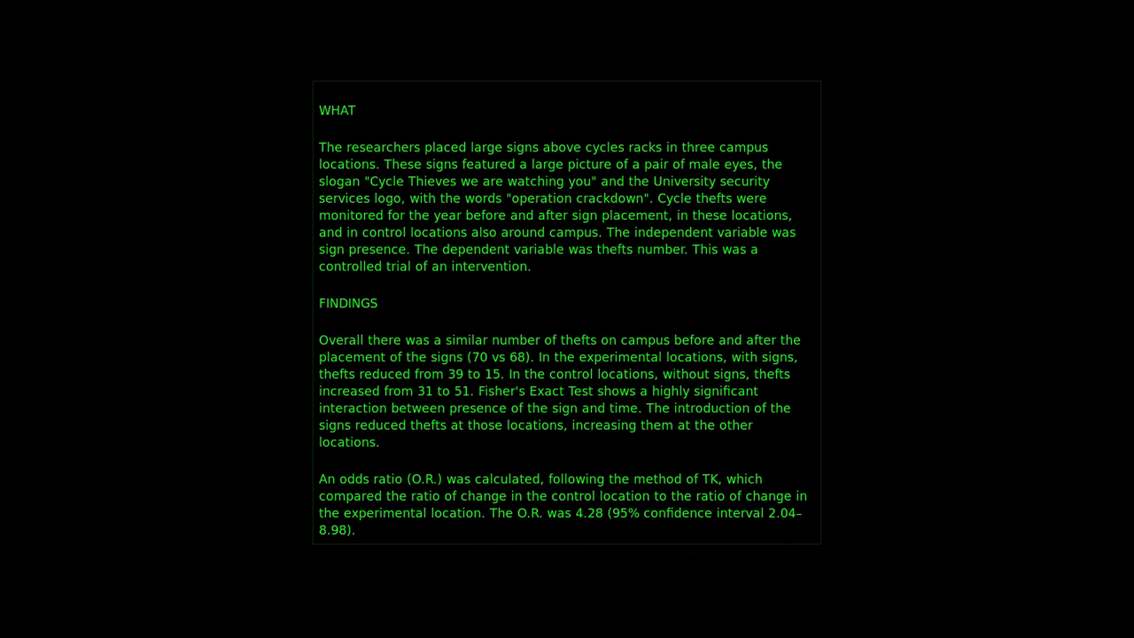
Step: Delete ", following the method of TK," after "was calculated" in the odds ratio sentence
{"action": "key", "text": "Right"}
{"action": "key", "text": "ctrl+Right"}
{"action": "key", "text": "ctrl+Right"}
{"action": "key", "text": "Right"}
{"action": "key", "text": "Right"}
{"action": "key", "text": "Left"}
{"action": "key", "text": "Left"}
{"action": "key", "text": "shift+Right"}
{"action": "key", "text": "shift+Right"}
{"action": "key", "text": "shift+Right"}
{"action": "key", "text": "shift+Right"}
{"action": "key", "text": "shift+Right"}
{"action": "key", "text": "shift+Right"}
{"action": "key", "text": "shift+Right"}
{"action": "key", "text": "shift+Right"}
{"action": "key", "text": "shift+Right"}
{"action": "key", "text": "shift+Right"}
{"action": "key", "text": "shift+Right"}
{"action": "key", "text": "shift+Right"}
{"action": "key", "text": "shift+Right"}
{"action": "key", "text": "shift+Right"}
{"action": "key", "text": "shift+Right"}
{"action": "key", "text": "shift+Right"}
{"action": "key", "text": "shift+Right"}
{"action": "key", "text": "shift+Right"}
{"action": "key", "text": "shift+Right"}
{"action": "key", "text": "shift+Right"}
{"action": "key", "text": "shift+Right"}
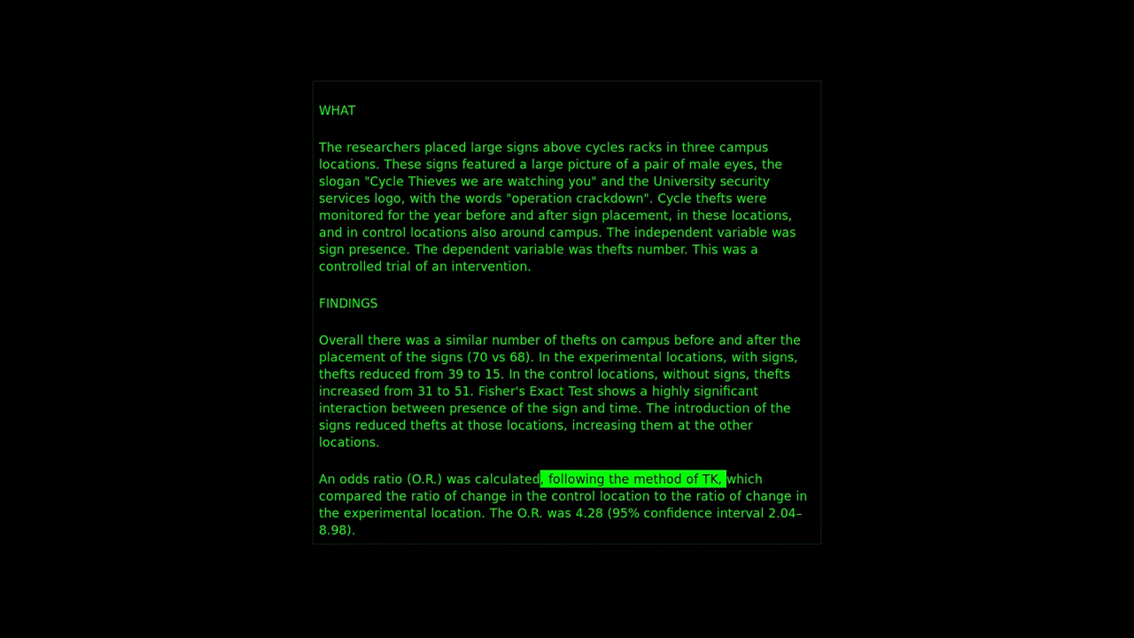
{"action": "key", "text": "Delete"}
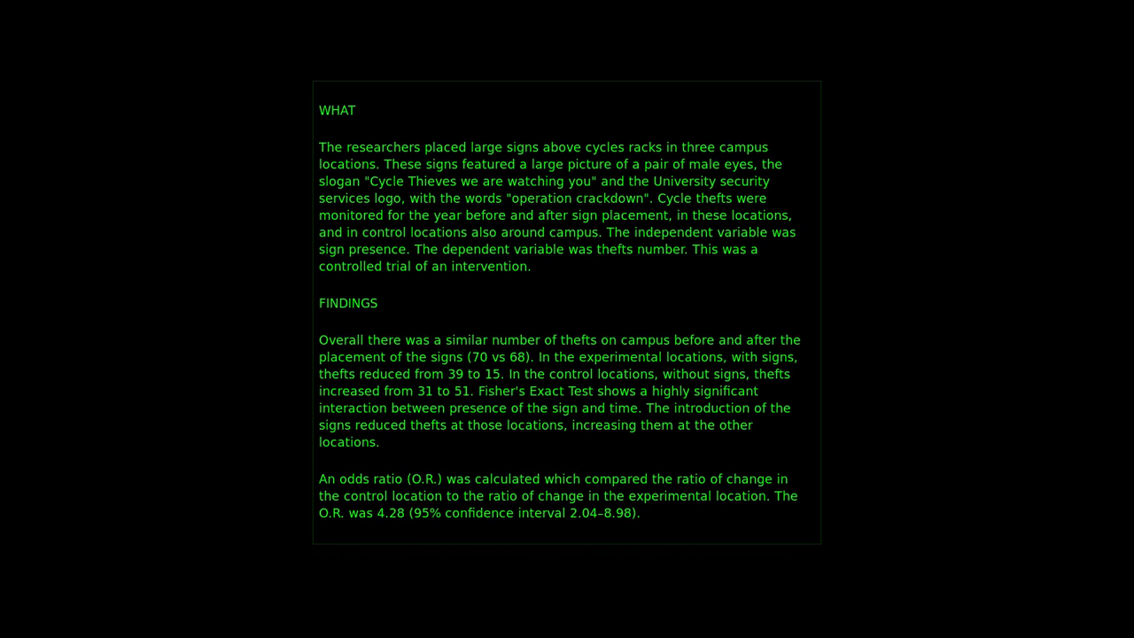
Step: Read through the remaining FINDINGS paragraphs about the odds ratio and its method
{"action": "key", "text": "Down"}
{"action": "key", "text": "Down"}
{"action": "key", "text": "Left"}
{"action": "key", "text": "ctrl+Left"}
{"action": "key", "text": "ctrl+Left"}
{"action": "key", "text": "ctrl+Left"}
{"action": "key", "text": "ctrl+Left"}
{"action": "key", "text": "Down"}
{"action": "key", "text": "Down"}
{"action": "key", "text": "Down"}
{"action": "key", "text": "Down"}
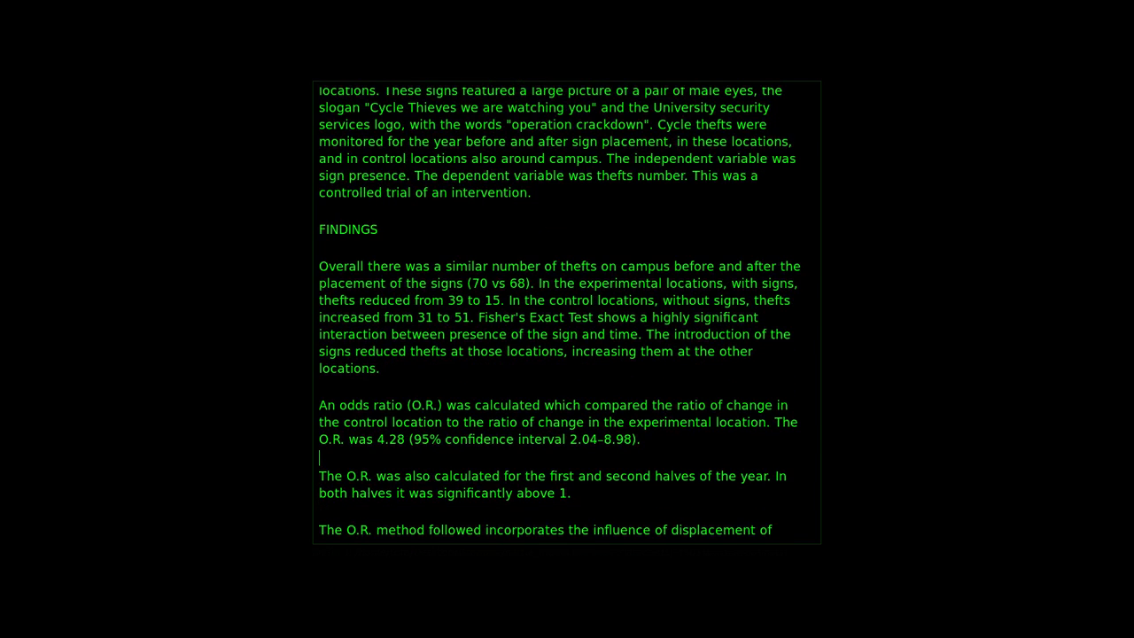
{"action": "key", "text": "Down"}
{"action": "key", "text": "Down"}
{"action": "key", "text": "Down"}
{"action": "key", "text": "Down"}
{"action": "key", "text": "Down"}
{"action": "key", "text": "Down"}
{"action": "key", "text": "Down"}
{"action": "key", "text": "Down"}
{"action": "key", "text": "Down"}
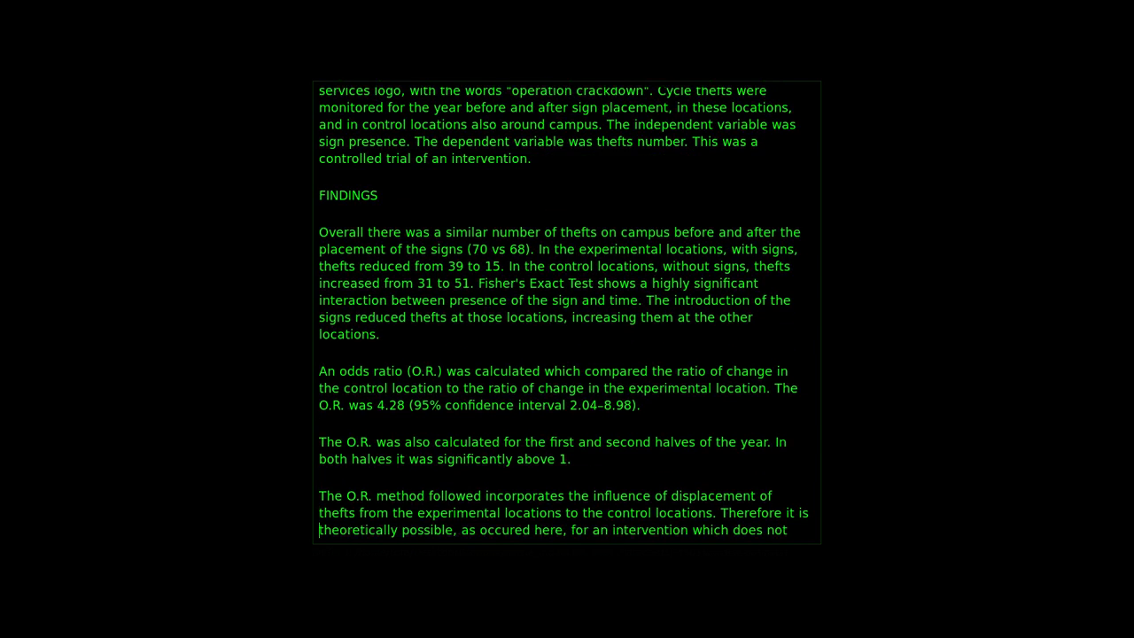
{"action": "key", "text": "Up"}
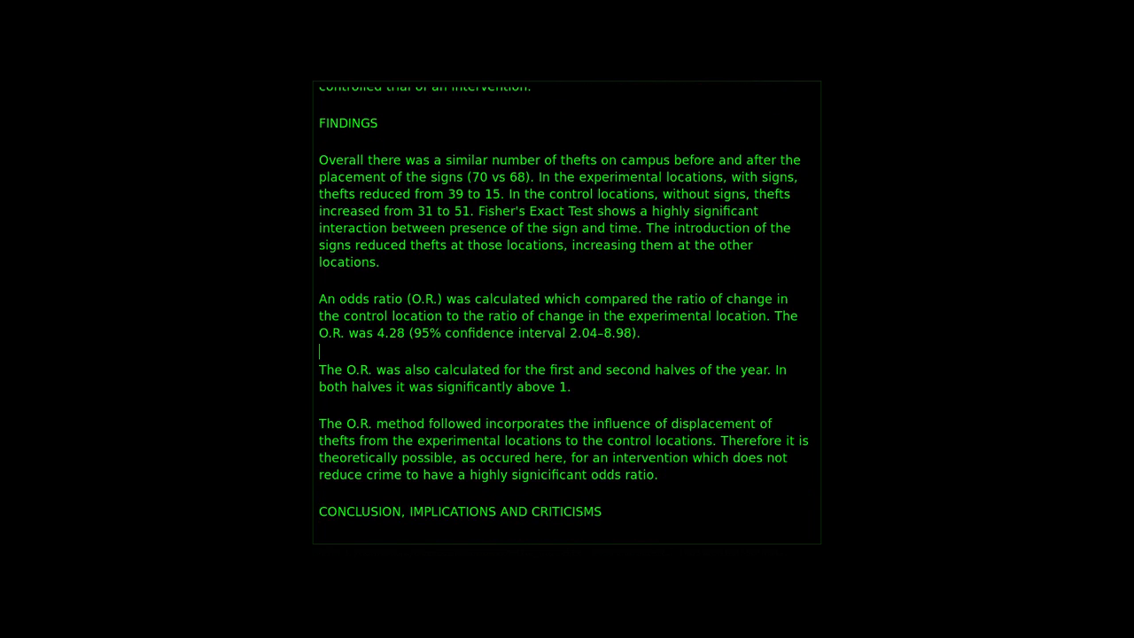
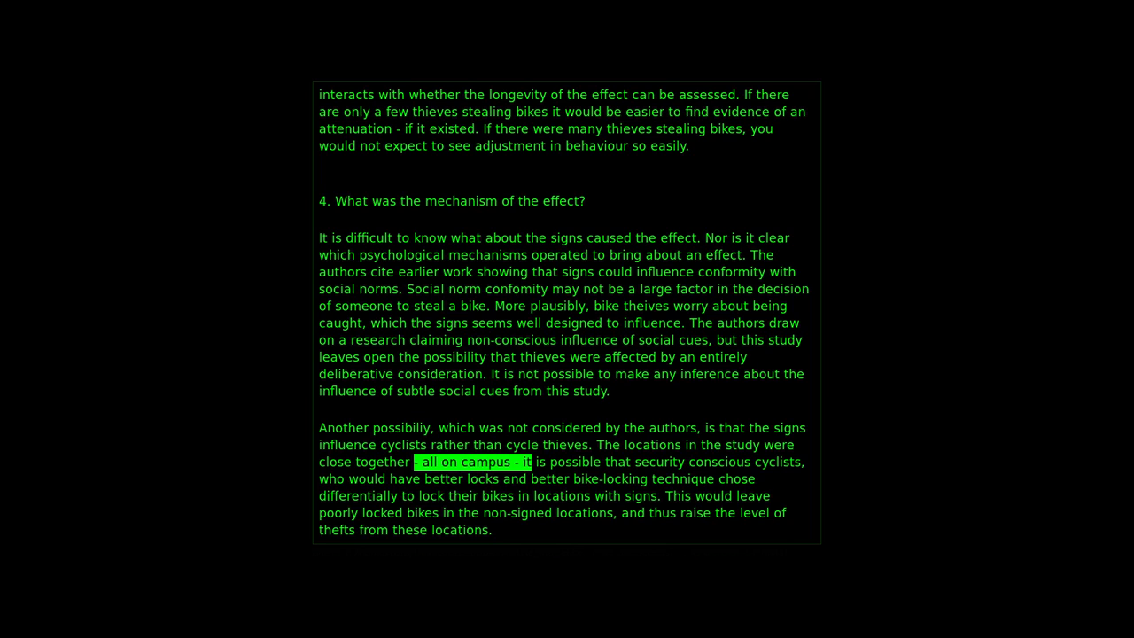
Step: Replace "The locations in the study were close together - all on campus - it is" with "It is" in the last paragraph of section 4
{"action": "key", "text": "Up"}
{"action": "key", "text": "ctrl+Right"}
{"action": "key", "text": "ctrl+Right"}
{"action": "key", "text": "ctrl+Right"}
{"action": "key", "text": "ctrl+Right"}
{"action": "key", "text": "ctrl+Right"}
{"action": "key", "text": "ctrl+Right"}
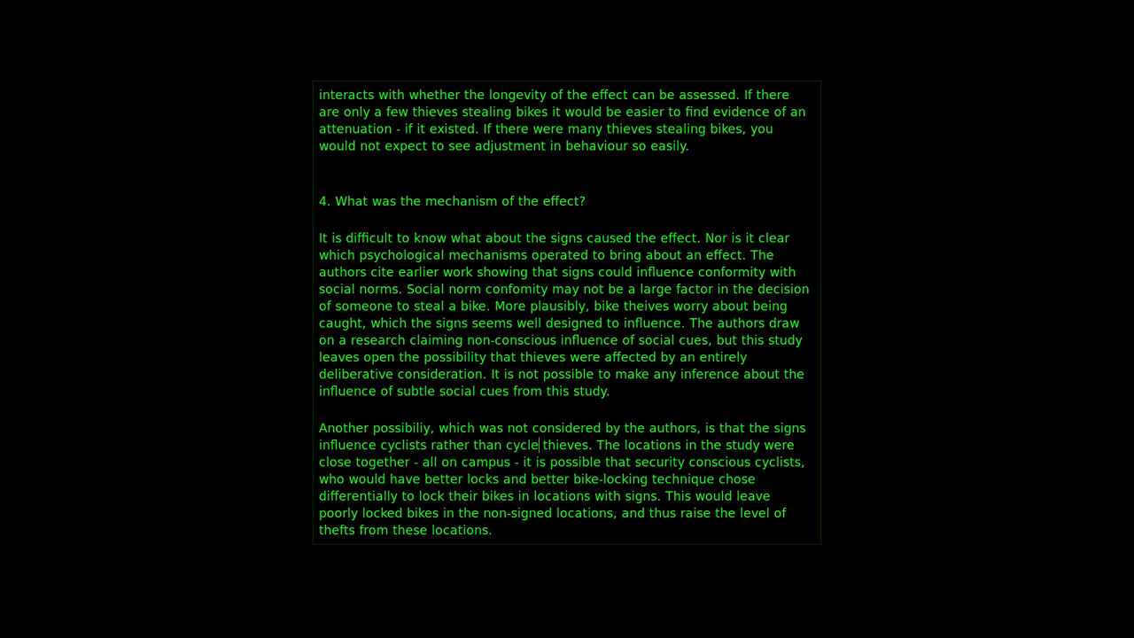
{"action": "key", "text": "ctrl+Left"}
{"action": "key", "text": "shift+Down"}
{"action": "key", "text": "shift+Left"}
{"action": "key", "text": "shift+Left"}
{"action": "key", "text": "shift+Left"}
{"action": "key", "text": "shift+Left"}
{"action": "key", "text": "shift+Left"}
{"action": "key", "text": "shift+Left"}
{"action": "key", "text": "shift+Left"}
{"action": "key", "text": "shift+Left"}
{"action": "key", "text": "shift+Left"}
{"action": "key", "text": "shift+Left"}
{"action": "key", "text": "shift+Left"}
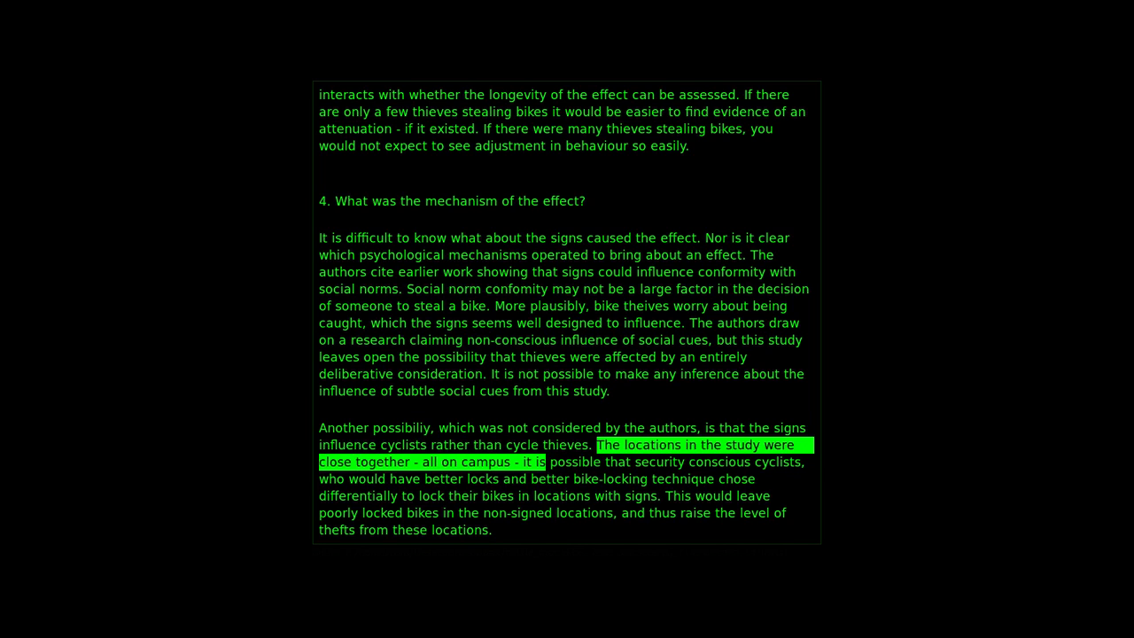
{"action": "key", "text": "BackSpace"}
Step: Hyphenate "security conscious" as "security-conscious" in the sentence about cyclists
{"action": "key", "text": "ctrl+Right"}
{"action": "key", "text": "ctrl+Right"}
{"action": "key", "text": "ctrl+Right"}
{"action": "key", "text": "ctrl+Right"}
{"action": "key", "text": "ctrl+Right"}
{"action": "key", "text": "Delete"}
{"action": "type", "text": "-"}
Step: Delete ", who would have better locks and better bike-locking technique" after "security-conscious cyclists"
{"action": "left_click", "coordinate": [407, 462]}
{"action": "key", "text": "Right"}
{"action": "key", "text": "Right"}
{"action": "key", "text": "Right"}
{"action": "key", "text": "Right"}
{"action": "key", "text": "Right"}
{"action": "key", "text": "Right"}
{"action": "key", "text": "Right"}
{"action": "key", "text": "Right"}
{"action": "key", "text": "Left"}
{"action": "key", "text": "Left"}
{"action": "key", "text": "Left"}
{"action": "key", "text": "Left"}
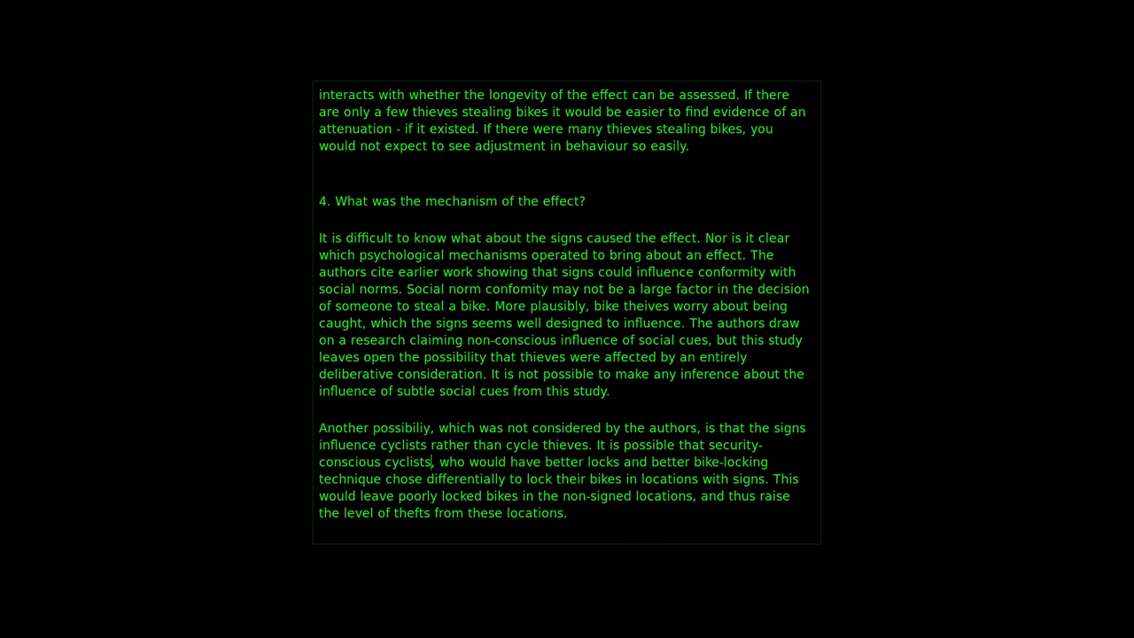
{"action": "key", "text": "shift+Down"}
{"action": "key", "text": "ctrl+shift+Left"}
{"action": "key", "text": "Delete"}
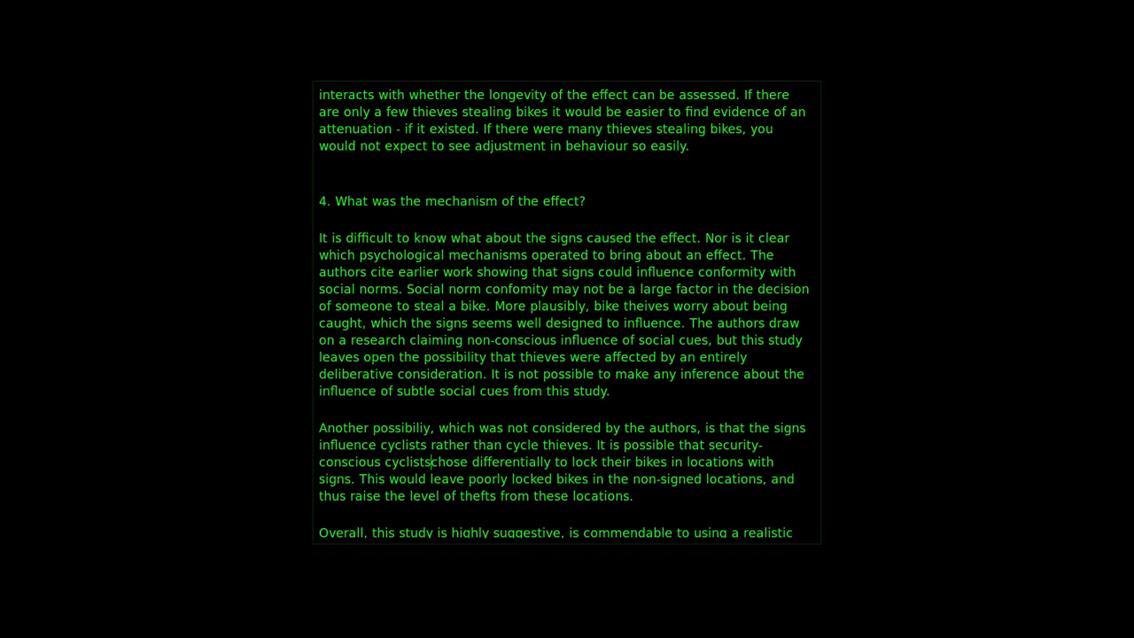
Step: Separate "cyclists" and "chose" with a space and go to "leave" in the following sentence
{"action": "key", "text": "Right"}
{"action": "key", "text": "Right"}
{"action": "key", "text": "Right"}
{"action": "key", "text": "Right"}
{"action": "key", "text": "Right"}
{"action": "key", "text": "ctrl+Left"}
{"action": "key", "text": "ctrl+Left"}
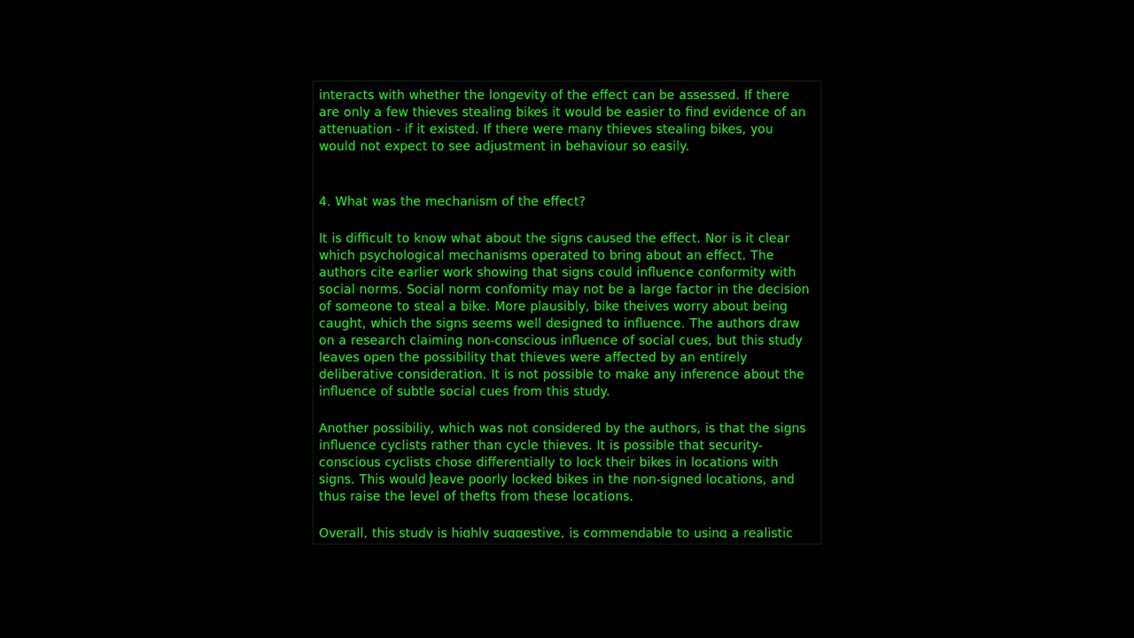
Step: Insert "and" before "is commendable" in the first sentence of the paragraph beginning "Overall, this study"
{"action": "key", "text": "ctrl+Right"}
{"action": "key", "text": "ctrl+Right"}
{"action": "key", "text": "ctrl+Right"}
{"action": "key", "text": "ctrl+Right"}
{"action": "key", "text": "ctrl+Right"}
{"action": "key", "text": "ctrl+Right"}
{"action": "key", "text": "ctrl+Right"}
{"action": "key", "text": "ctrl+Right"}
{"action": "key", "text": "ctrl+Right"}
{"action": "key", "text": "Down"}
{"action": "key", "text": "Down"}
{"action": "key", "text": "Down"}
{"action": "key", "text": "Down"}
{"action": "key", "text": "Down"}
{"action": "key", "text": "Down"}
{"action": "key", "text": "Down"}
{"action": "key", "text": "Down"}
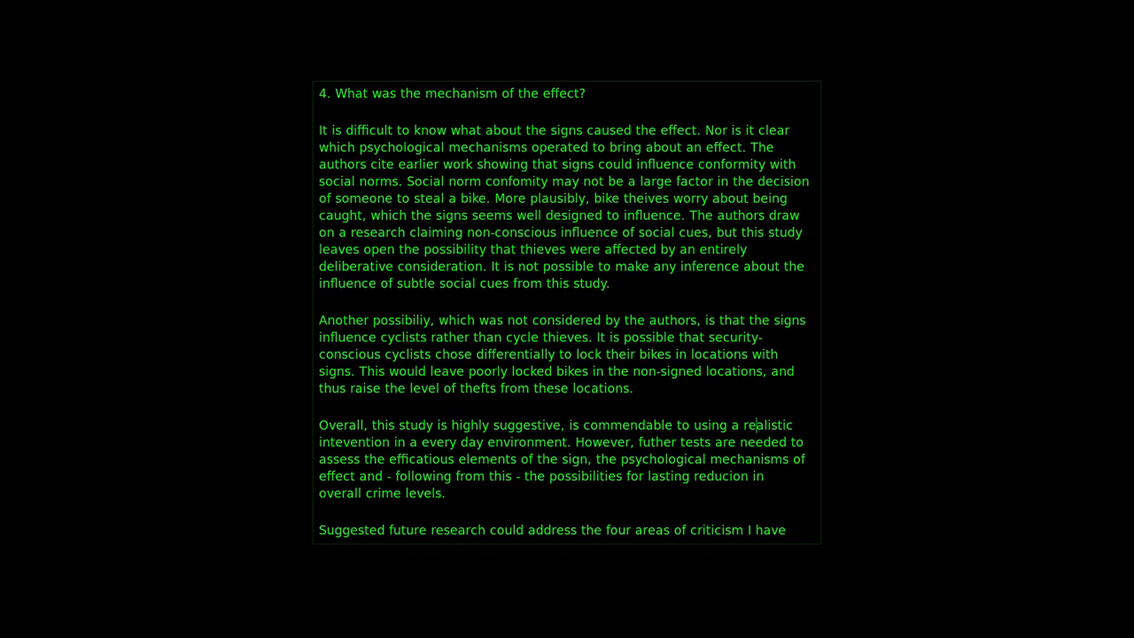
{"action": "key", "text": "Left"}
{"action": "key", "text": "Left"}
{"action": "key", "text": "Left"}
{"action": "key", "text": "Left"}
{"action": "key", "text": "Left"}
{"action": "key", "text": "Left"}
{"action": "key", "text": "Left"}
{"action": "key", "text": "Left"}
{"action": "key", "text": "Left"}
{"action": "type", "text": "and"}
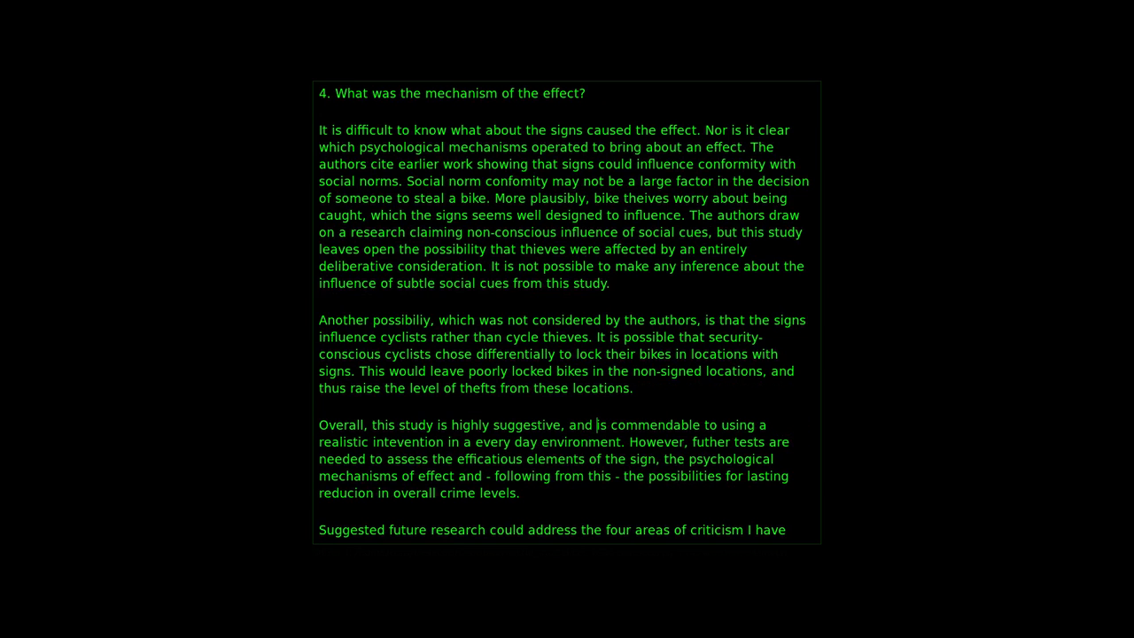
Step: Read on from the overall assessment of the study through the first suggestions for future research
{"action": "key", "text": "Right"}
{"action": "key", "text": "Right"}
{"action": "key", "text": "Right"}
{"action": "key", "text": "Right"}
{"action": "key", "text": "Right"}
{"action": "key", "text": "Right"}
{"action": "key", "text": "Right"}
{"action": "key", "text": "Right"}
{"action": "key", "text": "Right"}
{"action": "key", "text": "Right"}
{"action": "key", "text": "Down"}
{"action": "key", "text": "Down"}
{"action": "key", "text": "Down"}
{"action": "key", "text": "Down"}
{"action": "key", "text": "Down"}
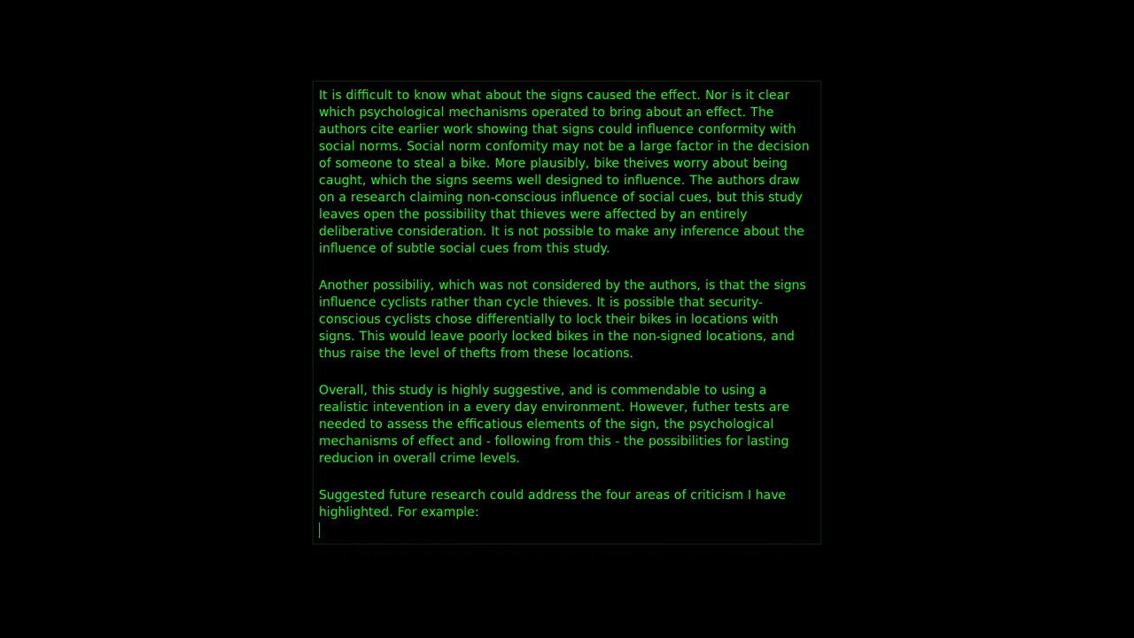
{"action": "type", "text": "The same study with with different signs, varying the elements contained, could test which elements drive the effect."}
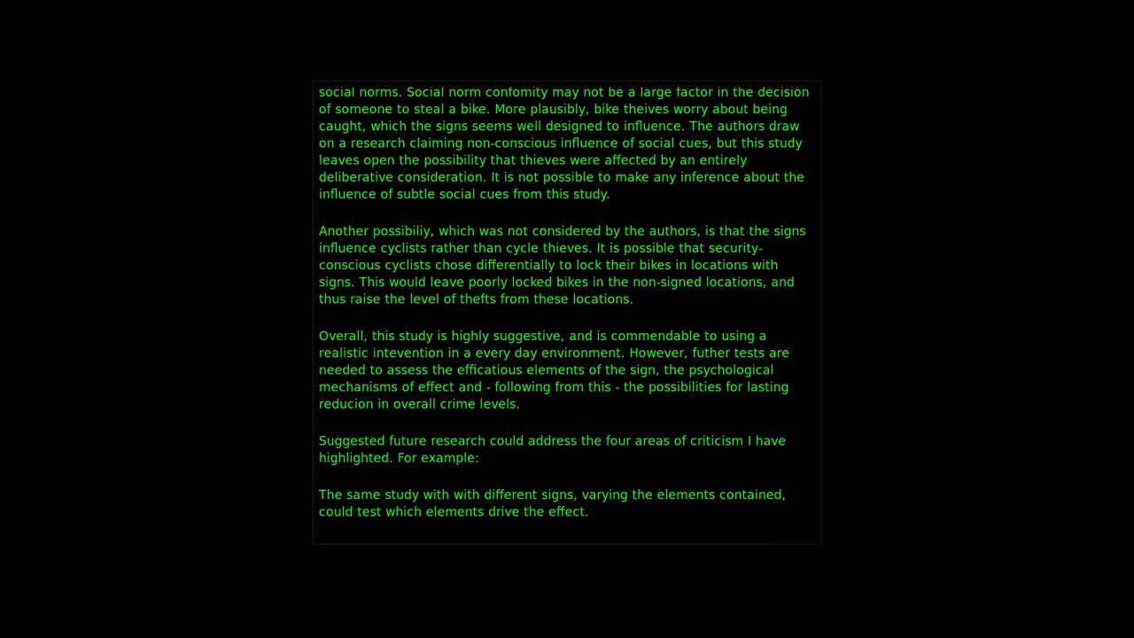
{"action": "key", "text": "ctrl+v"}
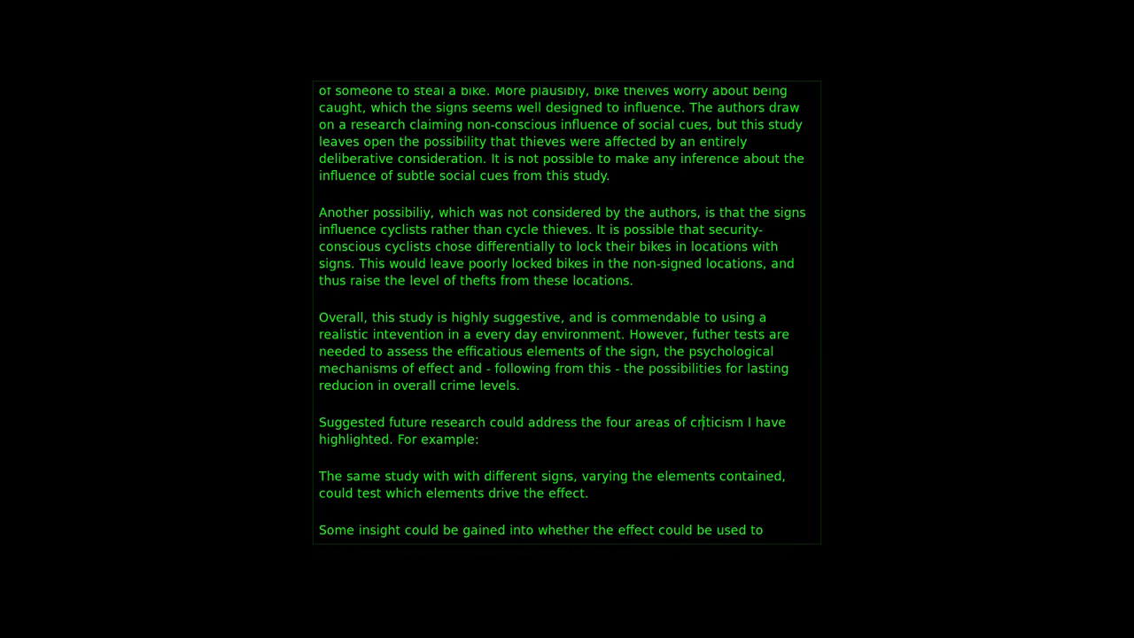
Step: Change "the" to "these" before "four areas of criticism" in the sentence about suggested future research
{"action": "key", "text": "Left"}
{"action": "key", "text": "Left"}
{"action": "key", "text": "Left"}
{"action": "key", "text": "Left"}
{"action": "key", "text": "Left"}
{"action": "key", "text": "Left"}
{"action": "key", "text": "Left"}
{"action": "key", "text": "Left"}
{"action": "key", "text": "Left"}
{"action": "key", "text": "Left"}
{"action": "key", "text": "Left"}
{"action": "key", "text": "Left"}
{"action": "key", "text": "Left"}
{"action": "key", "text": "Left"}
{"action": "key", "text": "Left"}
{"action": "key", "text": "Left"}
{"action": "key", "text": "Left"}
{"action": "type", "text": "se"}
Step: Delete "I have highlighted" after "four areas of criticism", keeping the full stop
{"action": "key", "text": "Right"}
{"action": "key", "text": "Right"}
{"action": "key", "text": "Right"}
{"action": "key", "text": "Right"}
{"action": "key", "text": "Right"}
{"action": "key", "text": "Right"}
{"action": "key", "text": "Right"}
{"action": "key", "text": "Right"}
{"action": "key", "text": "Right"}
{"action": "key", "text": "Right"}
{"action": "key", "text": "Right"}
{"action": "key", "text": "Right"}
{"action": "key", "text": "Right"}
{"action": "key", "text": "Right"}
{"action": "key", "text": "Right"}
{"action": "key", "text": "Right"}
{"action": "key", "text": "Right"}
{"action": "key", "text": "Right"}
{"action": "key", "text": "Right"}
{"action": "key", "text": "Right"}
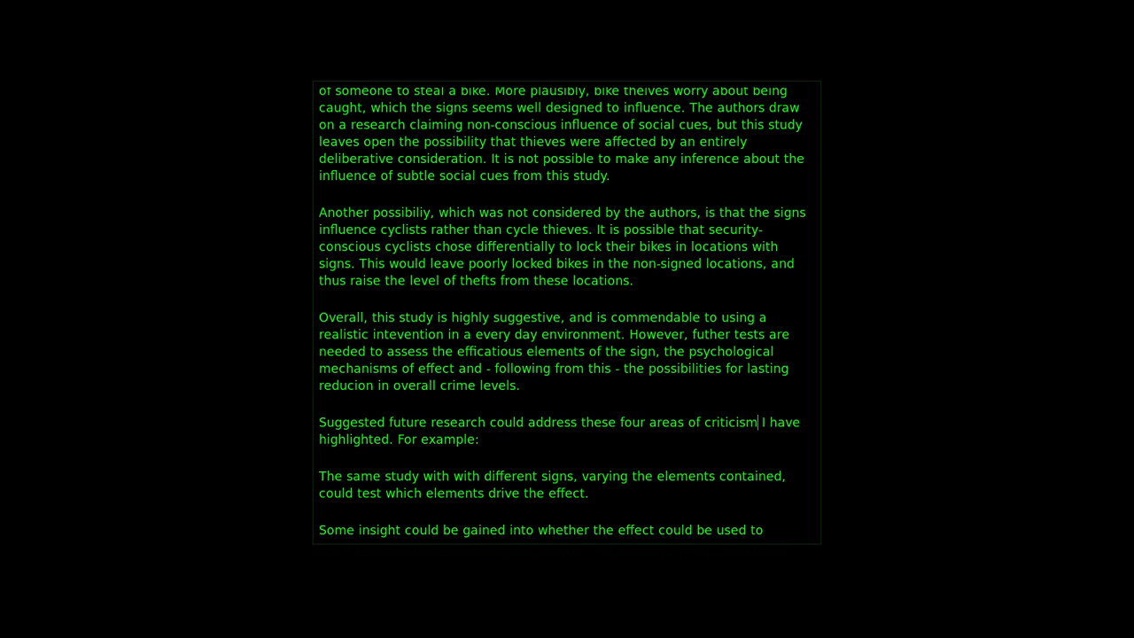
{"action": "key", "text": "Left"}
{"action": "key", "text": "shift+Right"}
{"action": "key", "text": "shift+Right"}
{"action": "key", "text": "shift+Right"}
{"action": "key", "text": "shift+Right"}
{"action": "key", "text": "shift+Right"}
{"action": "key", "text": "shift+Right"}
{"action": "key", "text": "shift+Right"}
{"action": "key", "text": "shift+Right"}
{"action": "key", "text": "shift+Right"}
{"action": "key", "text": "shift+Right"}
{"action": "key", "text": "shift+Right"}
{"action": "key", "text": "shift+Right"}
{"action": "key", "text": "shift+Right"}
{"action": "key", "text": "shift+Right"}
{"action": "key", "text": "shift+Right"}
{"action": "key", "text": "shift+Right"}
{"action": "key", "text": "shift+Right"}
{"action": "key", "text": "shift+Right"}
{"action": "key", "text": "shift+Right"}
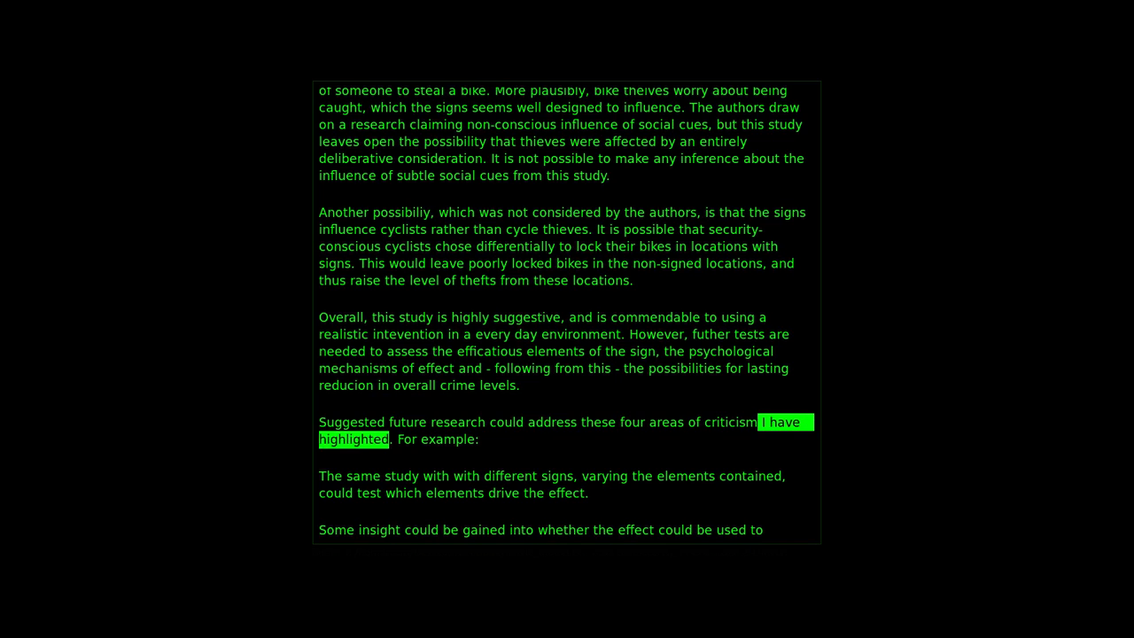
{"action": "key", "text": "Delete"}
Step: Replace "The same study with with different signs, varying the" with "Varying the sign" before "elements contained"
{"action": "key", "text": "Down"}
{"action": "key", "text": "Down"}
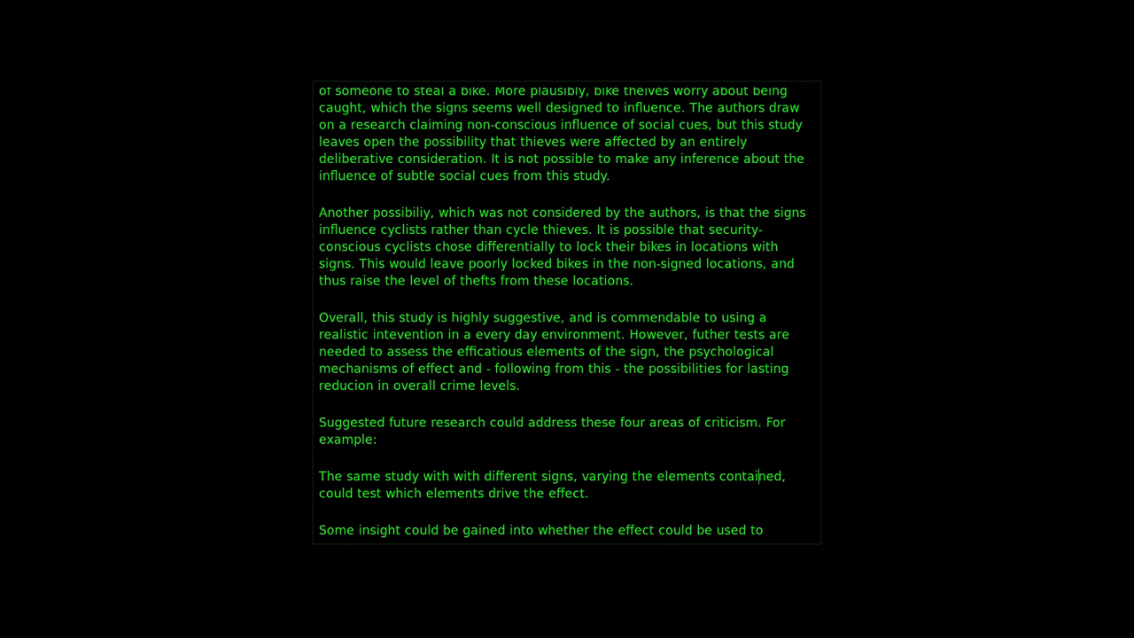
{"action": "key", "text": "Left"}
{"action": "key", "text": "Left"}
{"action": "key", "text": "Left"}
{"action": "key", "text": "Left"}
{"action": "key", "text": "Left"}
{"action": "key", "text": "Left"}
{"action": "key", "text": "Left"}
{"action": "key", "text": "Left"}
{"action": "key", "text": "Left"}
{"action": "key", "text": "Left"}
{"action": "key", "text": "Left"}
{"action": "key", "text": "Left"}
{"action": "key", "text": "Left"}
{"action": "key", "text": "Left"}
{"action": "key", "text": "Left"}
{"action": "key", "text": "Left"}
{"action": "key", "text": "Left"}
{"action": "key", "text": "Left"}
{"action": "key", "text": "Left"}
{"action": "key", "text": "Left"}
{"action": "key", "text": "shift+Home"}
{"action": "type", "text": "Varying the sign"}
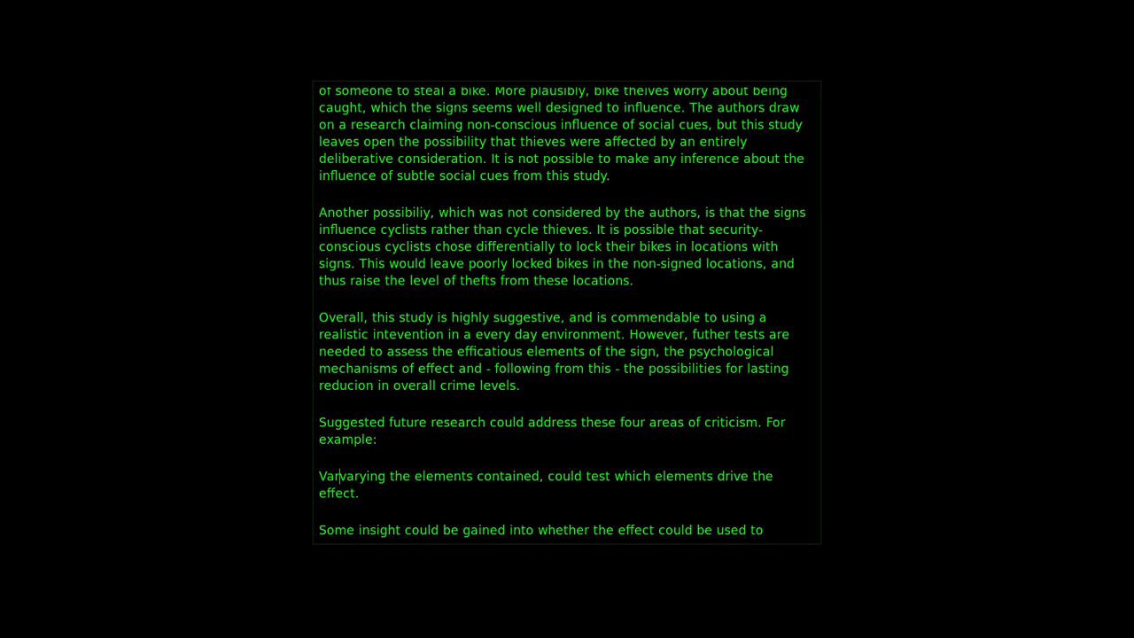
{"action": "key", "text": "ctrl+shift+Right"}
{"action": "key", "text": "ctrl+shift+Right"}
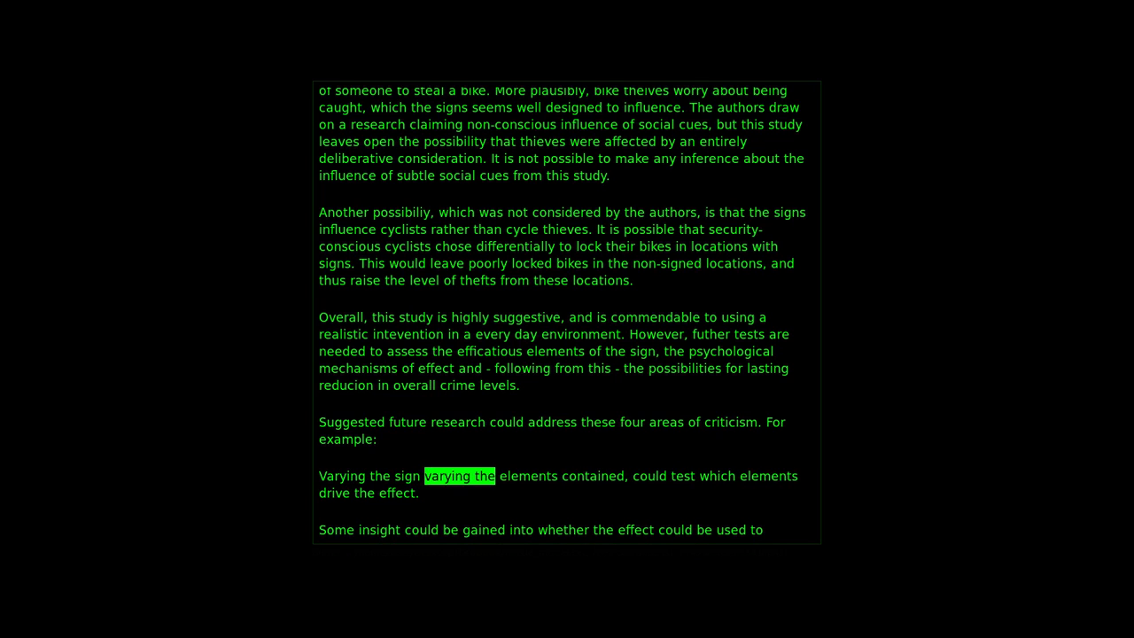
{"action": "key", "text": "BackSpace"}
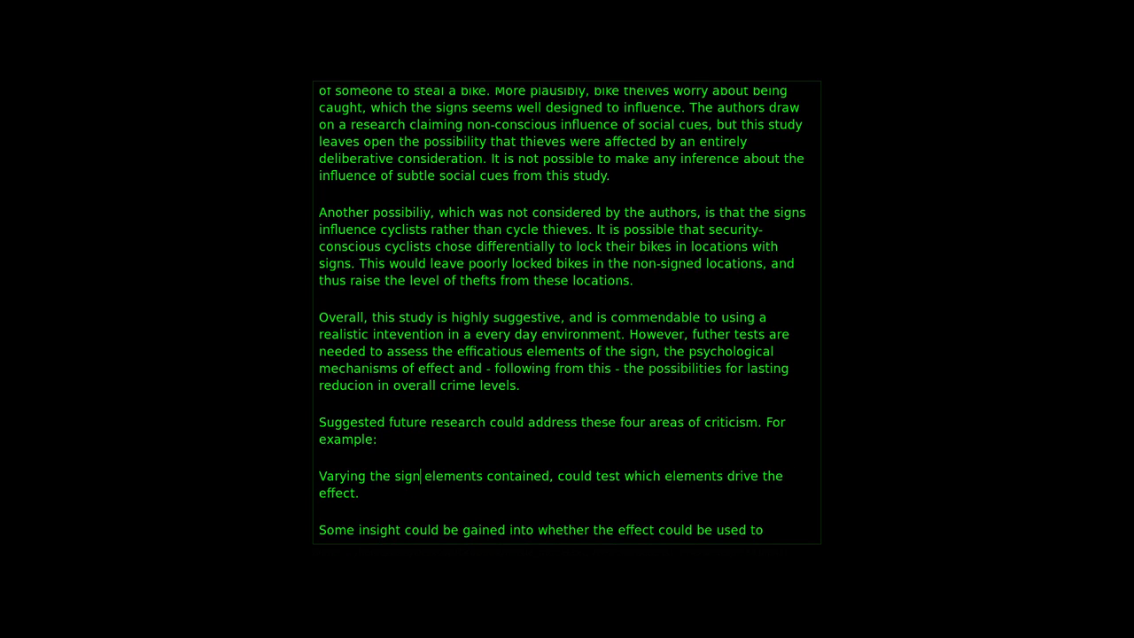
Step: Delete "contained," between "sign elements" and "could test" in the first research example
{"action": "key", "text": "ctrl+Right"}
{"action": "key", "text": "ctrl+shift+Right"}
{"action": "key", "text": "shift+Right"}
{"action": "key", "text": "BackSpace"}
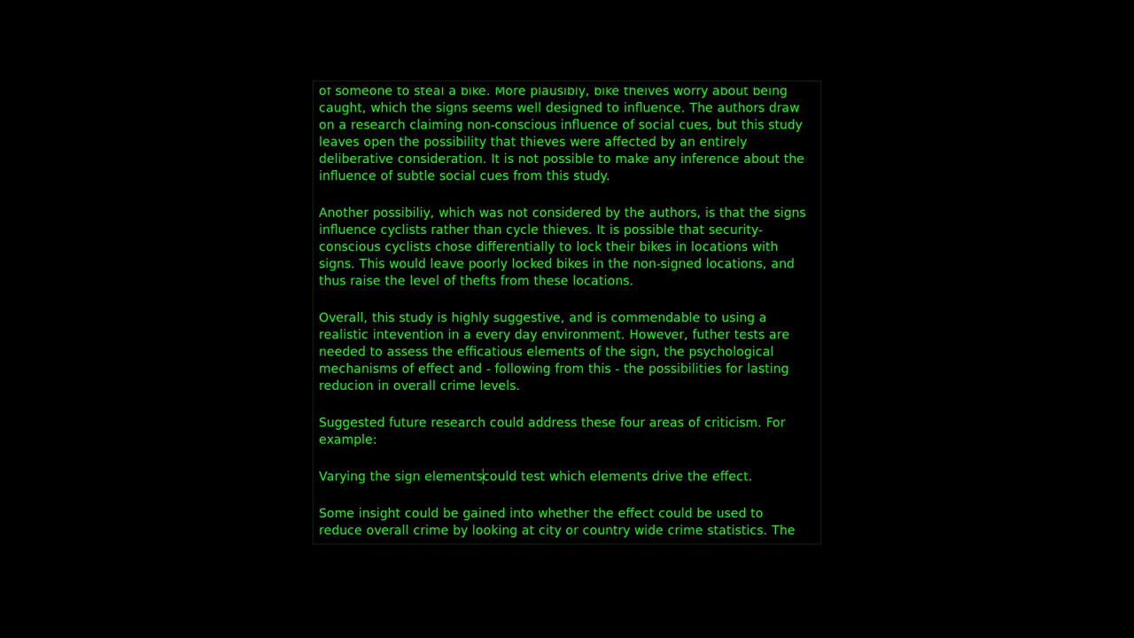
Step: Insert "Adding context of national crime statistics might inform whether this intevention could reduce crime" at the start of the "Some insight" paragraph
{"action": "key", "text": "Down"}
{"action": "key", "text": "Down"}
{"action": "key", "text": "Down"}
{"action": "key", "text": "Down"}
{"action": "key", "text": "Up"}
{"action": "key", "text": "Up"}
{"action": "key", "text": "Up"}
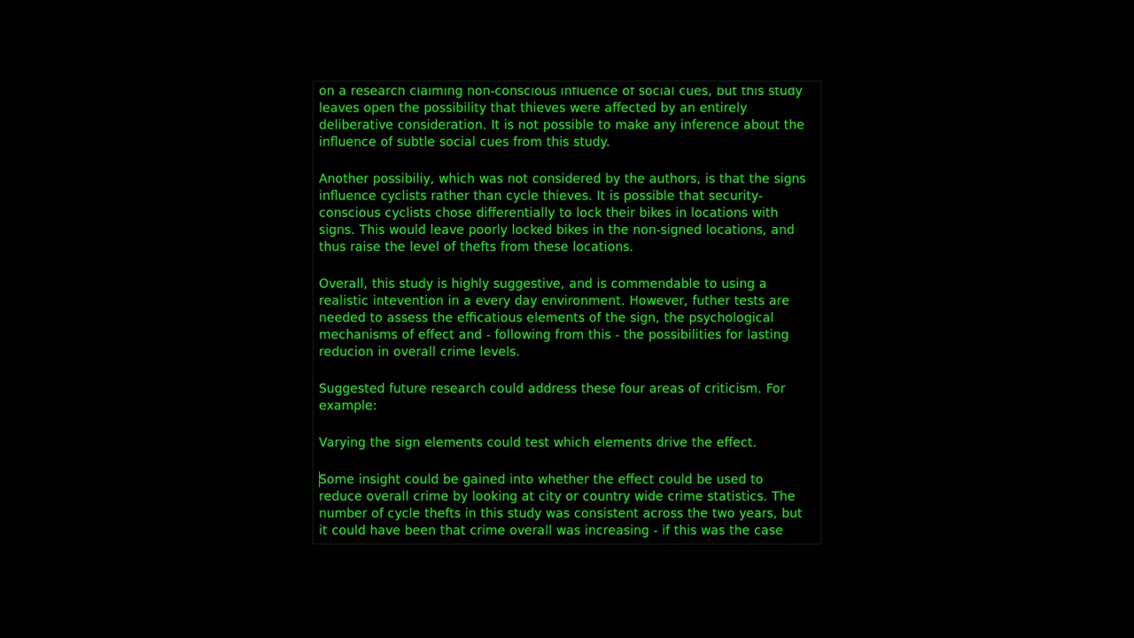
{"action": "type", "text": "Adding "}
{"action": "type", "text": "context o na"}
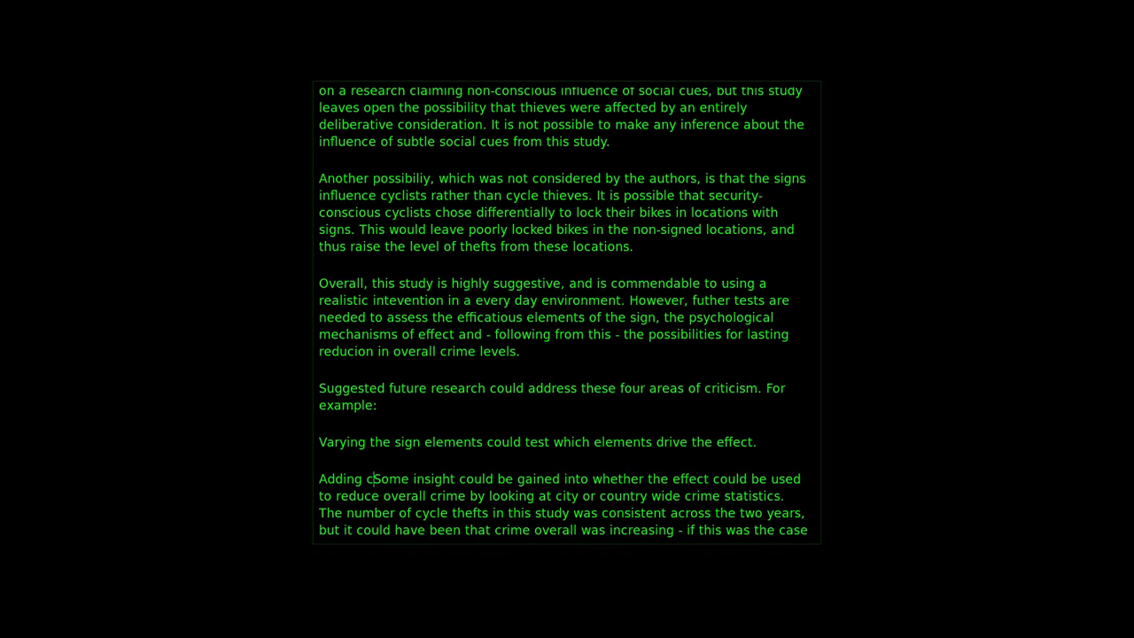
{"action": "key", "text": "BackSpace"}
{"action": "key", "text": "BackSpace"}
{"action": "key", "text": "BackSpace"}
{"action": "type", "text": "f national cr"}
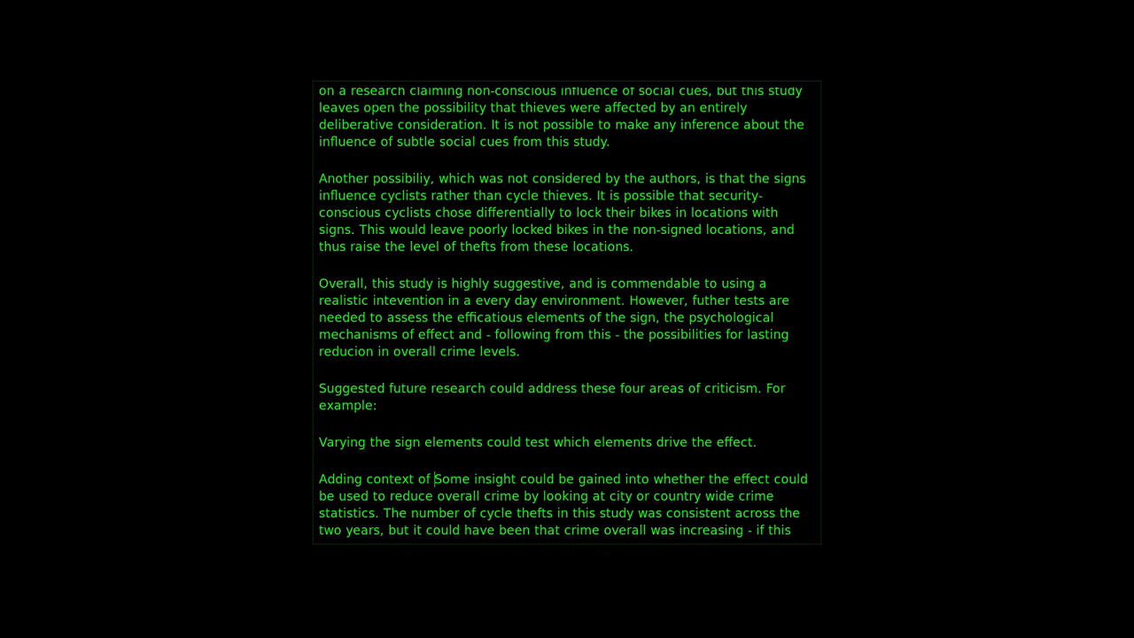
{"action": "type", "text": "ime statistics m"}
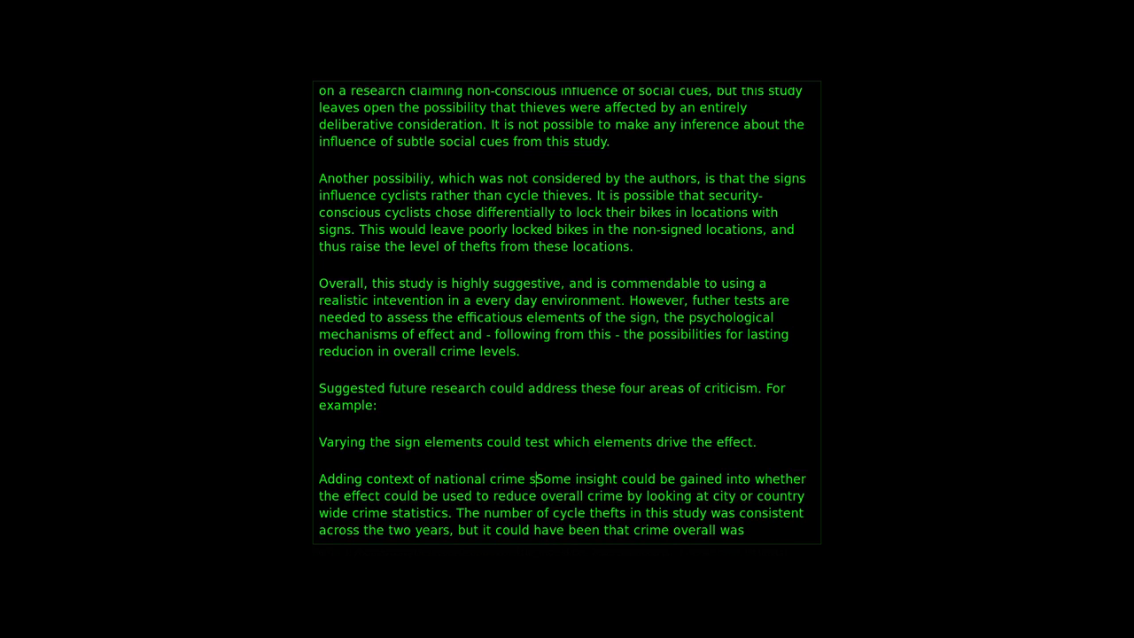
{"action": "type", "text": "ight inform"}
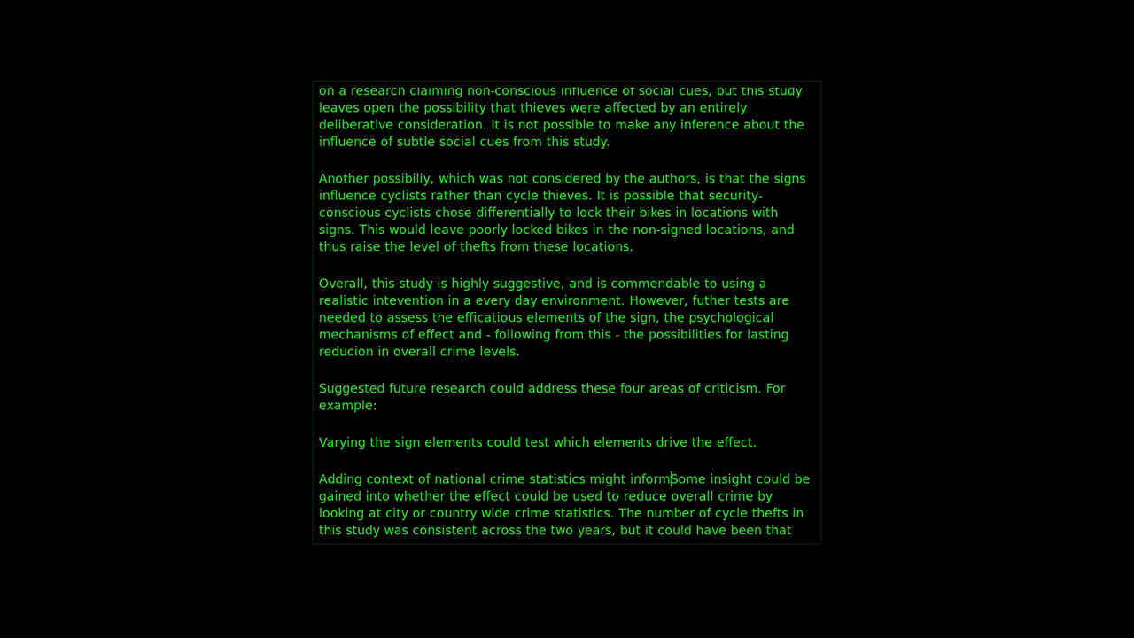
{"action": "type", "text": " re"}
{"action": "key", "text": "BackSpace"}
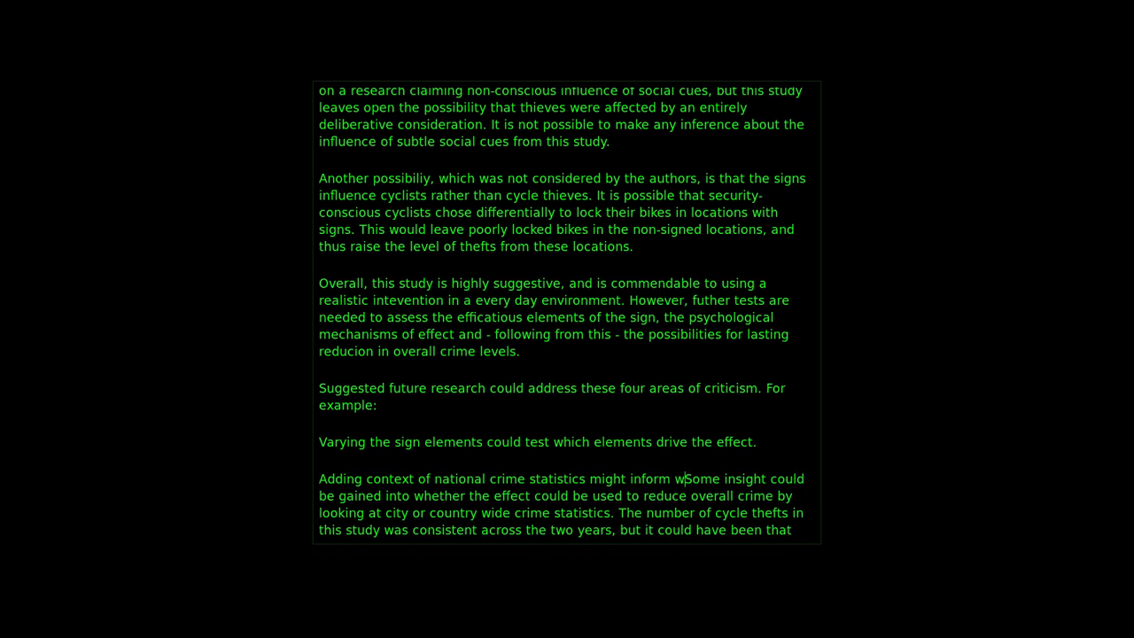
{"action": "type", "text": "whether"}
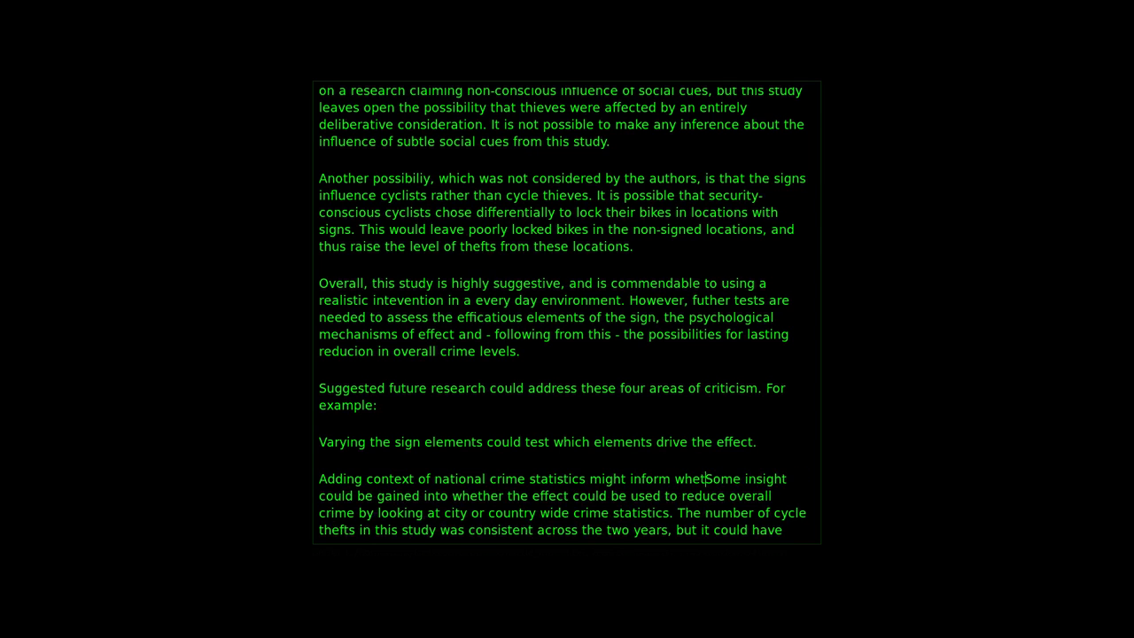
{"action": "type", "text": " this intevention could red"}
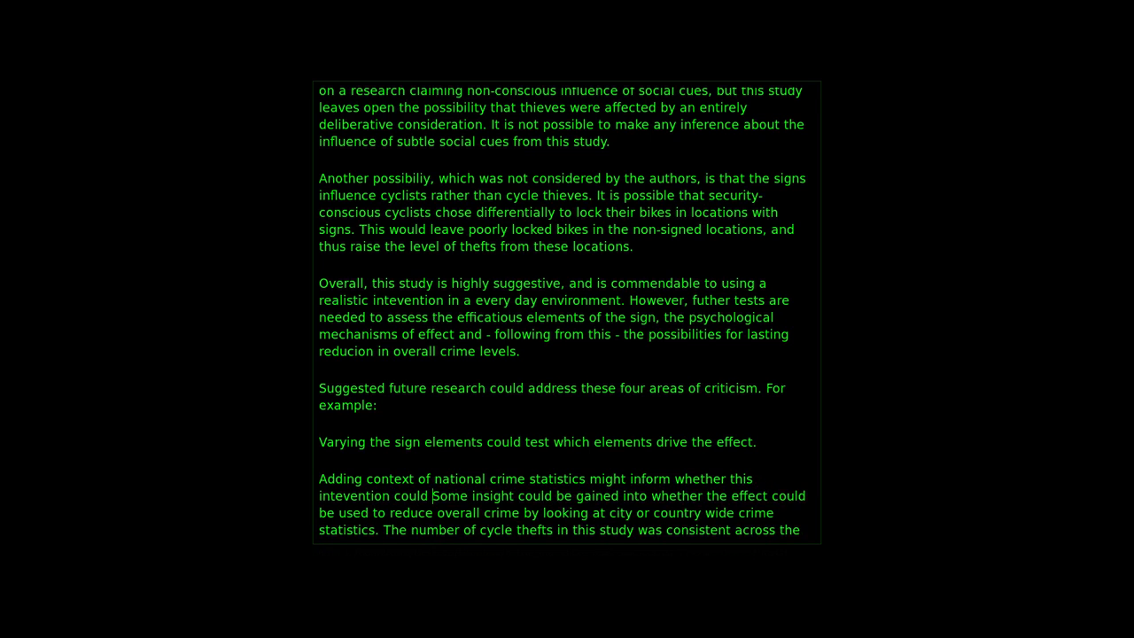
{"action": "type", "text": "uce crime"}
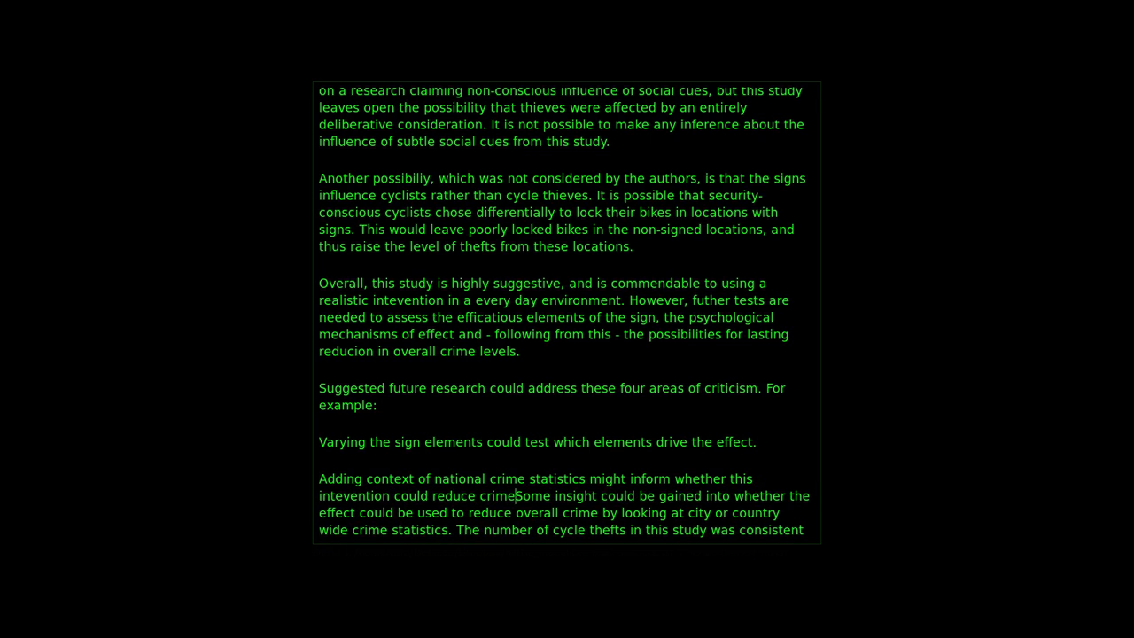
Step: Replace the old sentence from "Some insight could be gained" through "crime statistics." with a full stop and a space after "reduce crime"
{"action": "key", "text": "shift+Down"}
{"action": "key", "text": "shift+Down"}
{"action": "key", "text": "ctrl+shift+Left"}
{"action": "key", "text": "ctrl+shift+Left"}
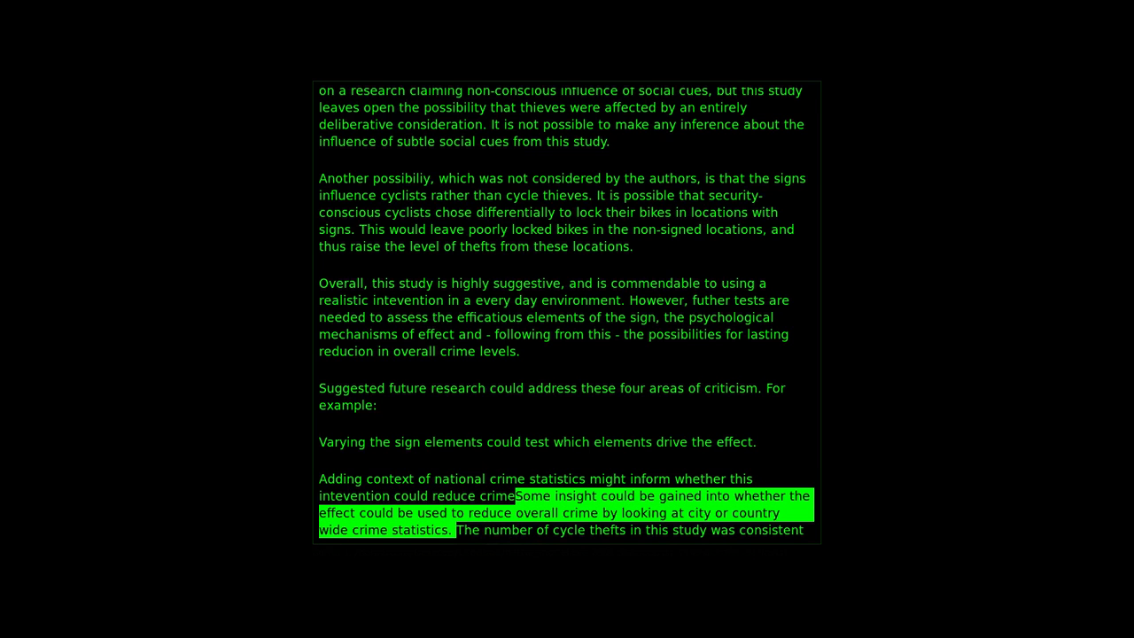
{"action": "type", "text": ". Th"}
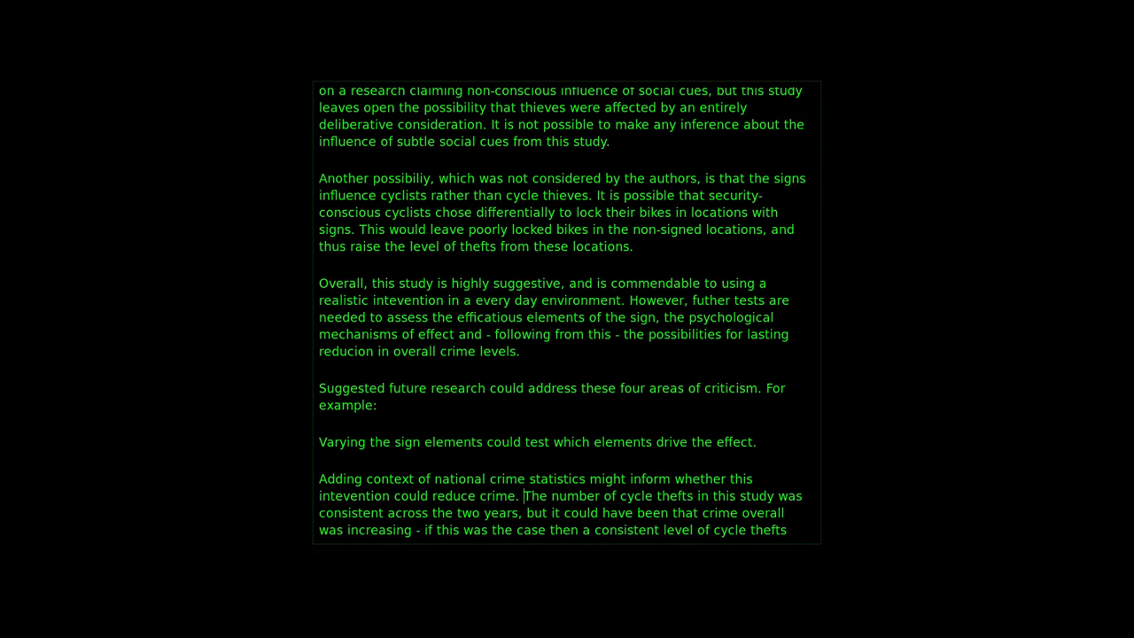
Step: After "reduce crime.", insert "If crime overall was increasing, the consistent number of thefts in the 'after' part of the study would actually be a relative reduction."
{"action": "key", "text": "Down"}
{"action": "key", "text": "ctrl+Left"}
{"action": "key", "text": "Up"}
{"action": "type", "text": "If crime overall was increasing, the consistent number of thefts"}
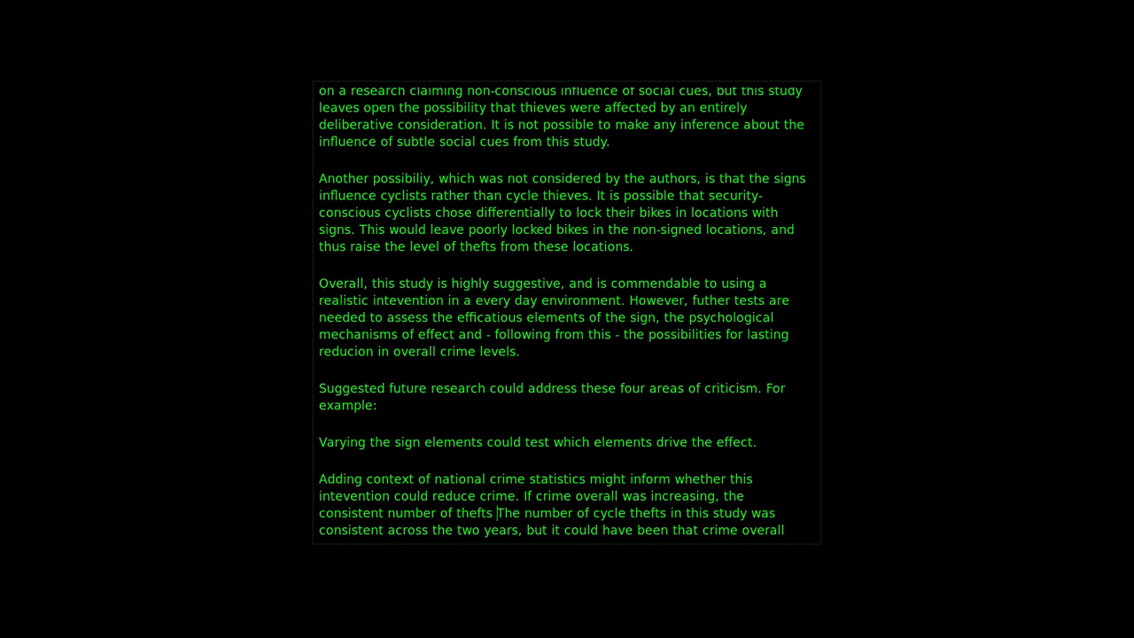
{"action": "type", "text": "in the "}
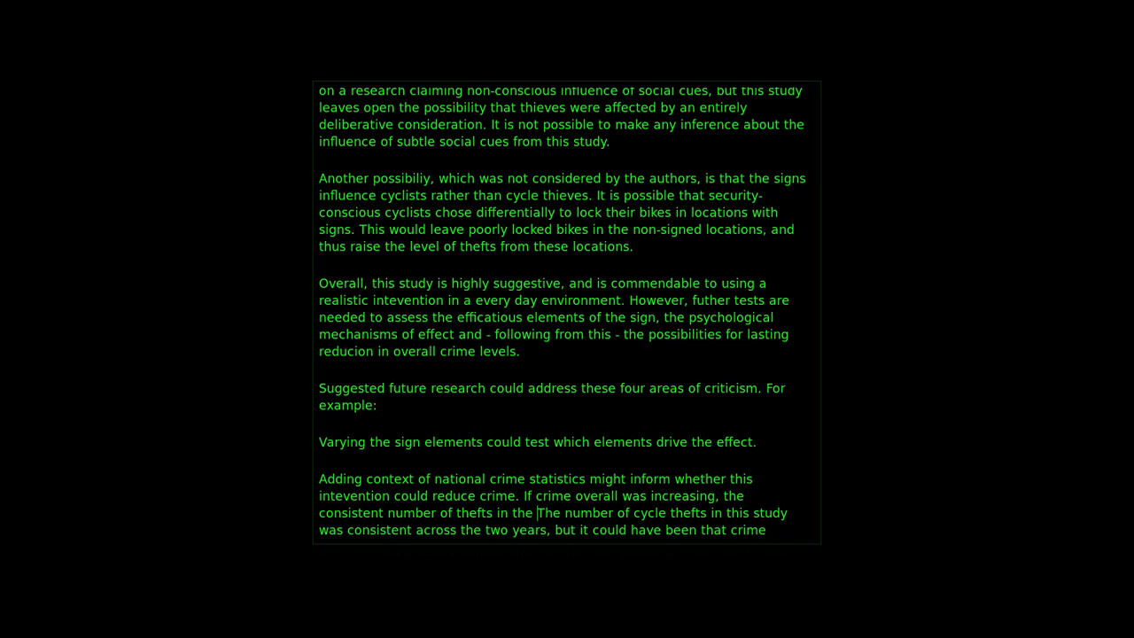
{"action": "type", "text": "'after' part "}
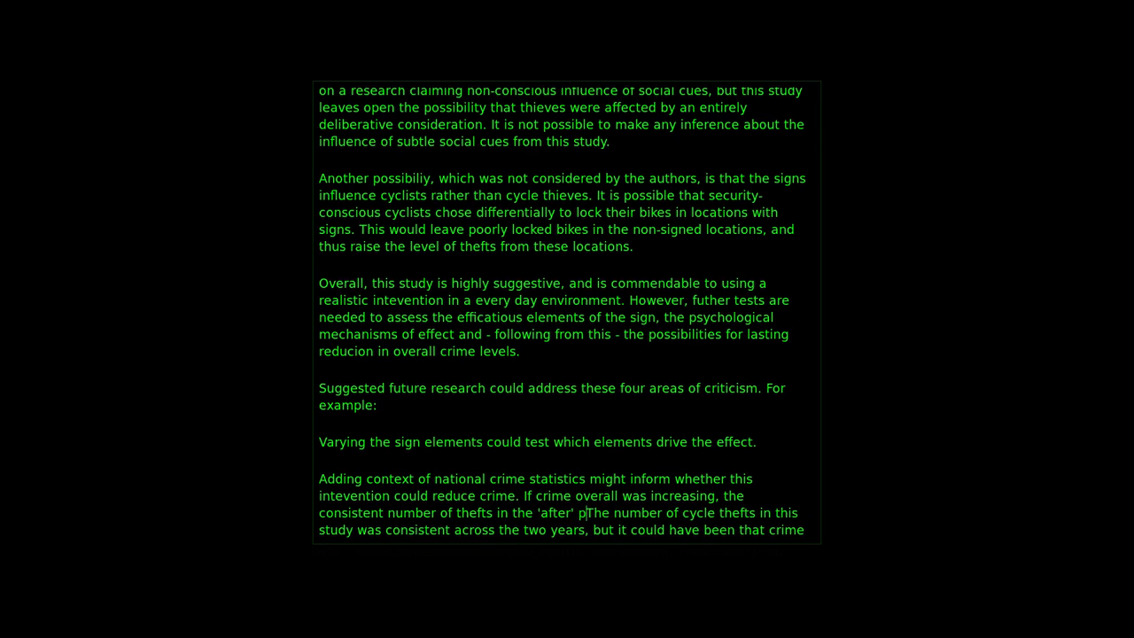
{"action": "type", "text": "of the study would a"}
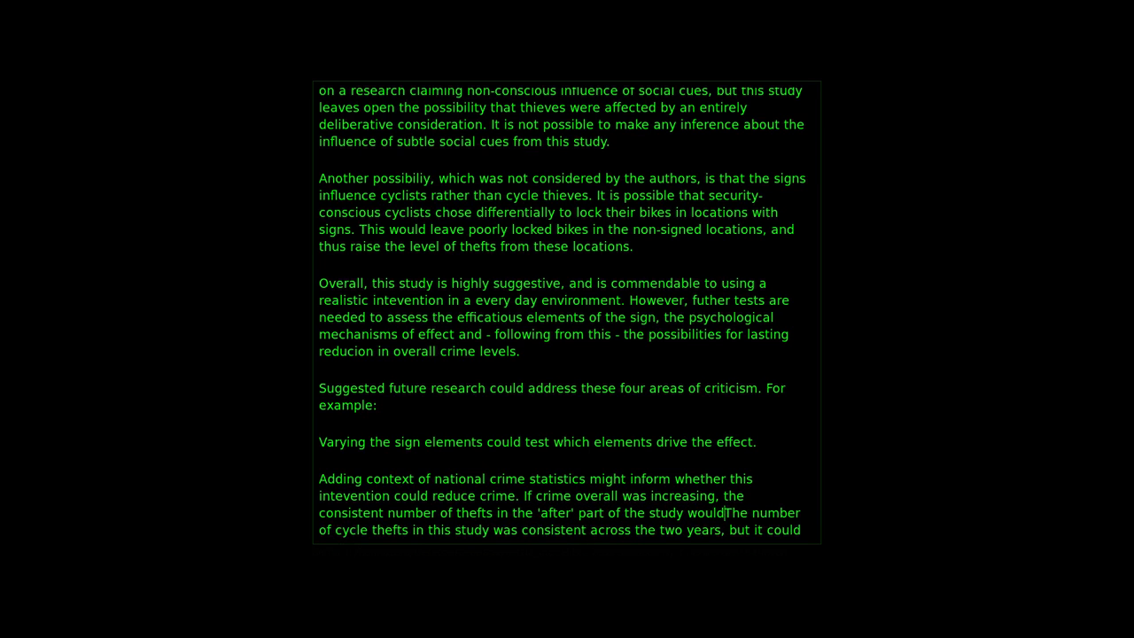
{"action": "type", "text": "ctually be a r"}
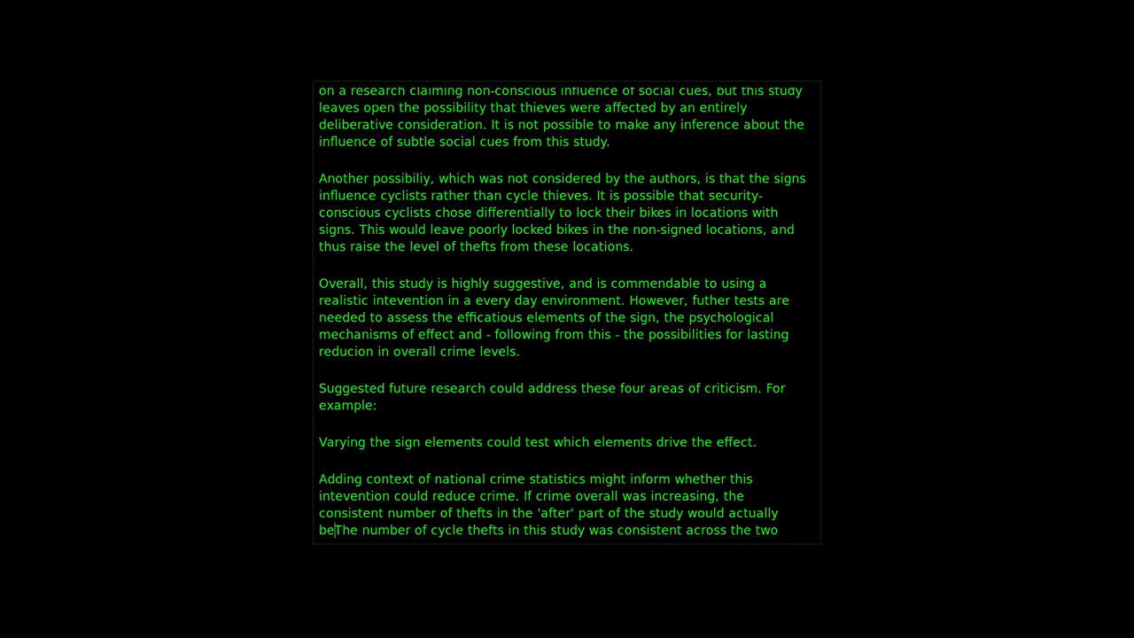
{"action": "type", "text": "elative reuct"}
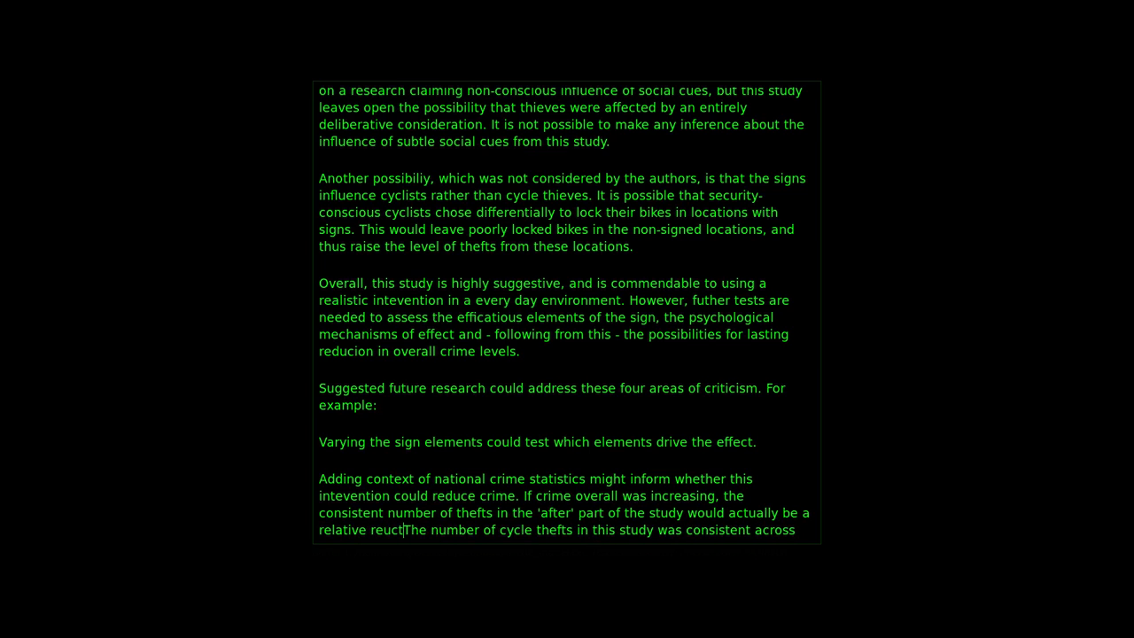
{"action": "type", "text": "duc"}
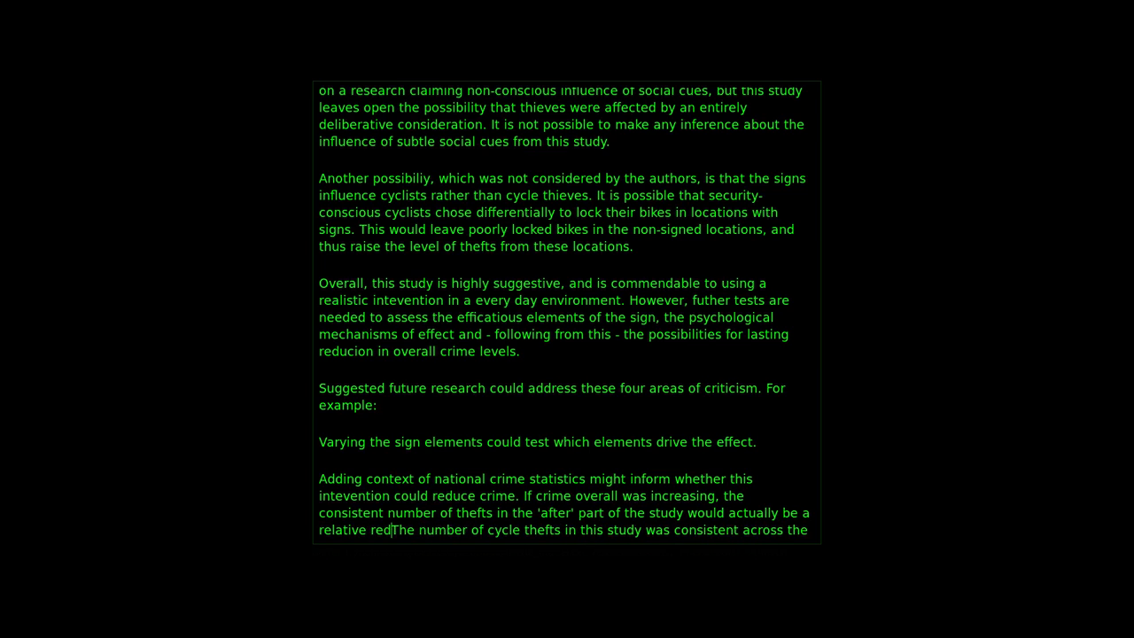
{"action": "type", "text": "tion."}
Step: Delete the old sentence from "The number of cycle thefts" through "relative reduction in crime.", keeping a blank line before the crime data paragraph
{"action": "key", "text": "shift+Down"}
{"action": "key", "text": "shift+Down"}
{"action": "key", "text": "shift+Down"}
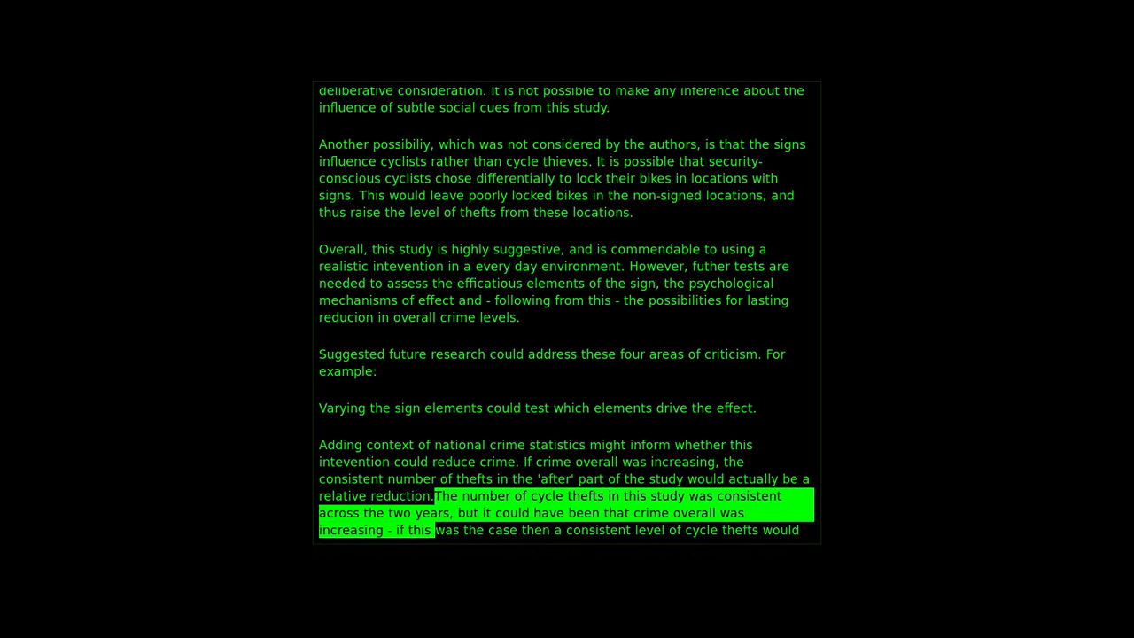
{"action": "key", "text": "shift+Down"}
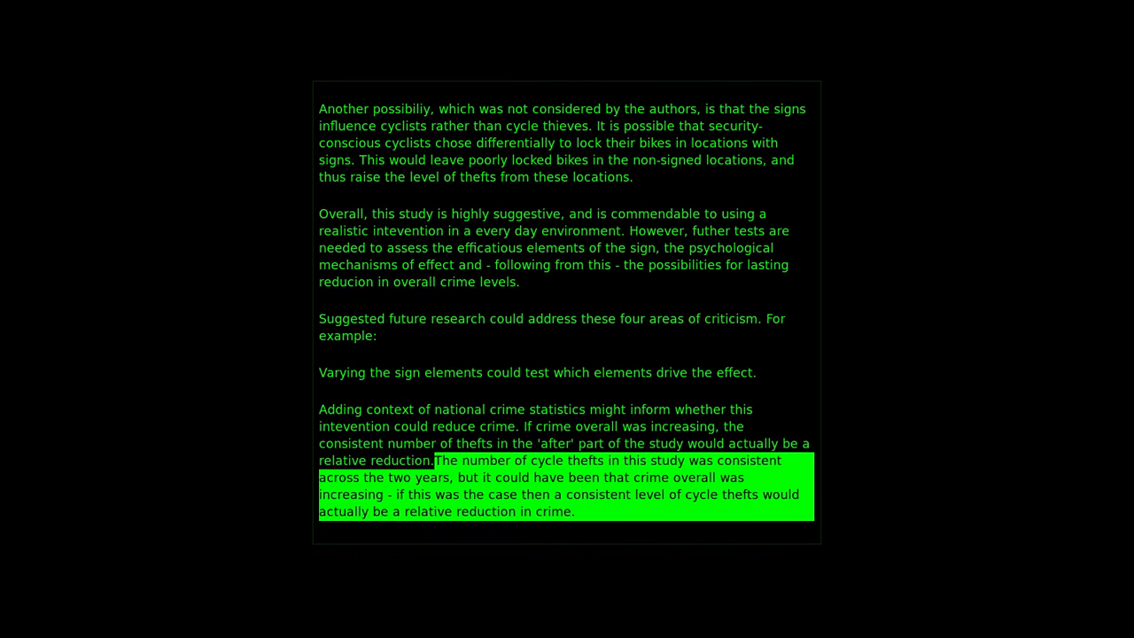
{"action": "key", "text": "BackSpace"}
{"action": "key", "text": "Return"}
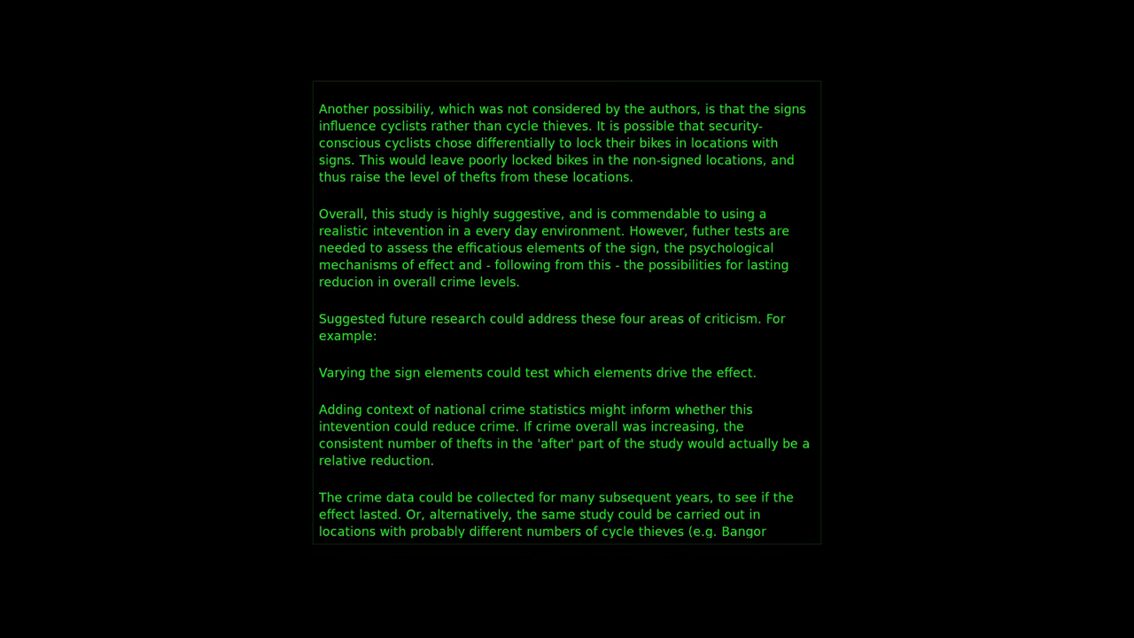
Step: Replace "(e.g. Bangor University vs UCL)." after "cycle thieves" with a full stop in the crime data paragraph
{"action": "key", "text": "Up"}
{"action": "key", "text": "Up"}
{"action": "key", "text": "Up"}
{"action": "key", "text": "Up"}
{"action": "key", "text": "Down"}
{"action": "key", "text": "Down"}
{"action": "key", "text": "Down"}
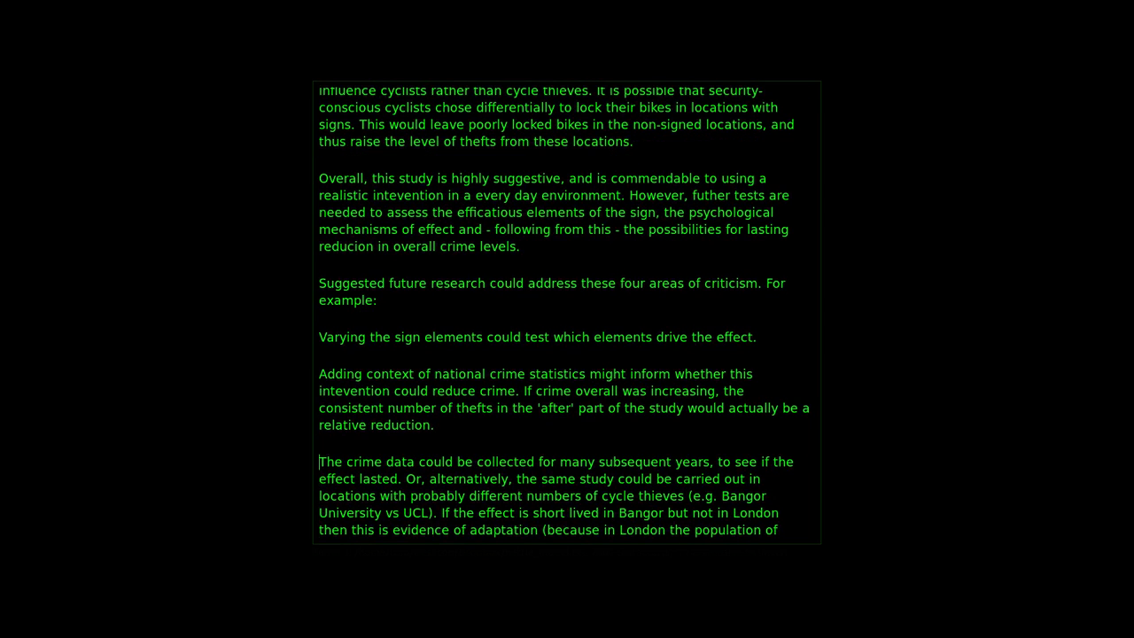
{"action": "key", "text": "Up"}
{"action": "key", "text": "Left"}
{"action": "key", "text": "Left"}
{"action": "key", "text": "Left"}
{"action": "key", "text": "Left"}
{"action": "key", "text": "Left"}
{"action": "key", "text": "Left"}
{"action": "key", "text": "Left"}
{"action": "key", "text": "Left"}
{"action": "key", "text": "Left"}
{"action": "key", "text": "Left"}
{"action": "key", "text": "Left"}
{"action": "key", "text": "Left"}
{"action": "key", "text": "Left"}
{"action": "key", "text": "shift+Down"}
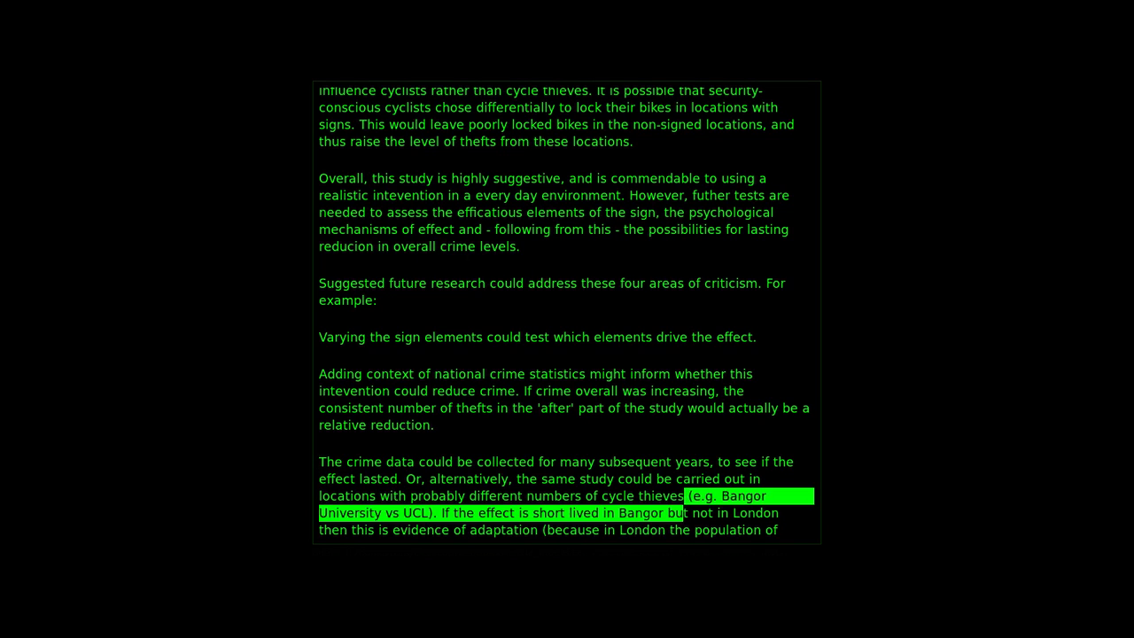
{"action": "key", "text": "ctrl+shift+Left"}
{"action": "key", "text": "ctrl+shift+Left"}
{"action": "key", "text": "ctrl+shift+Left"}
{"action": "key", "text": "ctrl+shift+Left"}
{"action": "key", "text": "ctrl+shift+Left"}
{"action": "key", "text": "ctrl+shift+Left"}
{"action": "key", "text": "ctrl+shift+Left"}
{"action": "key", "text": "ctrl+shift+Left"}
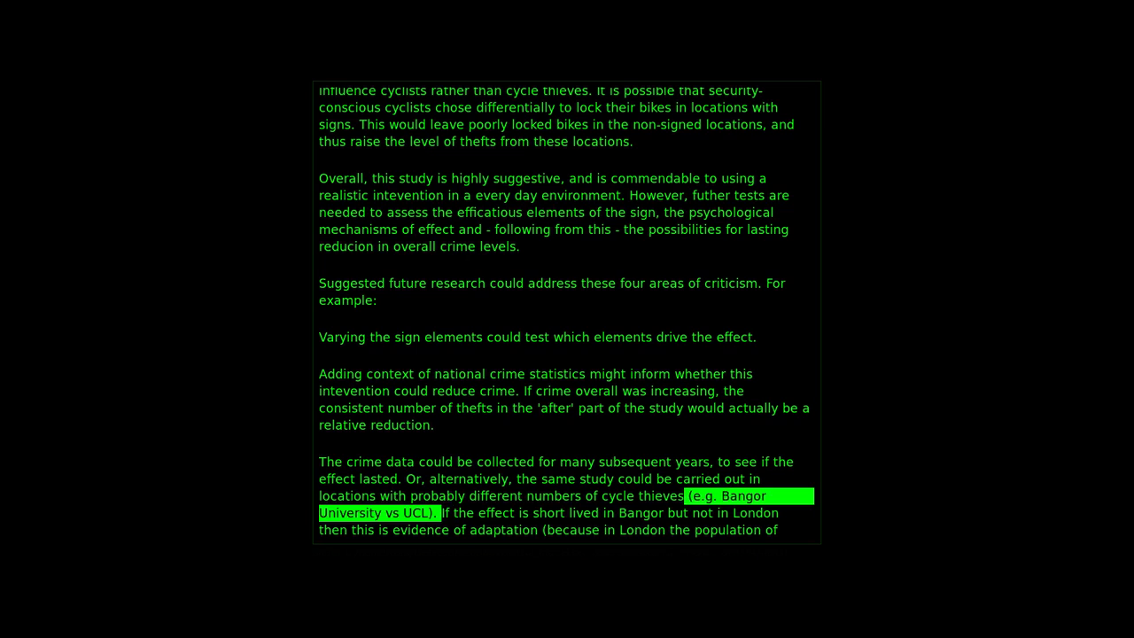
{"action": "key", "text": "BackSpace"}
{"action": "type", "text": "."}
{"action": "key", "text": "Down"}
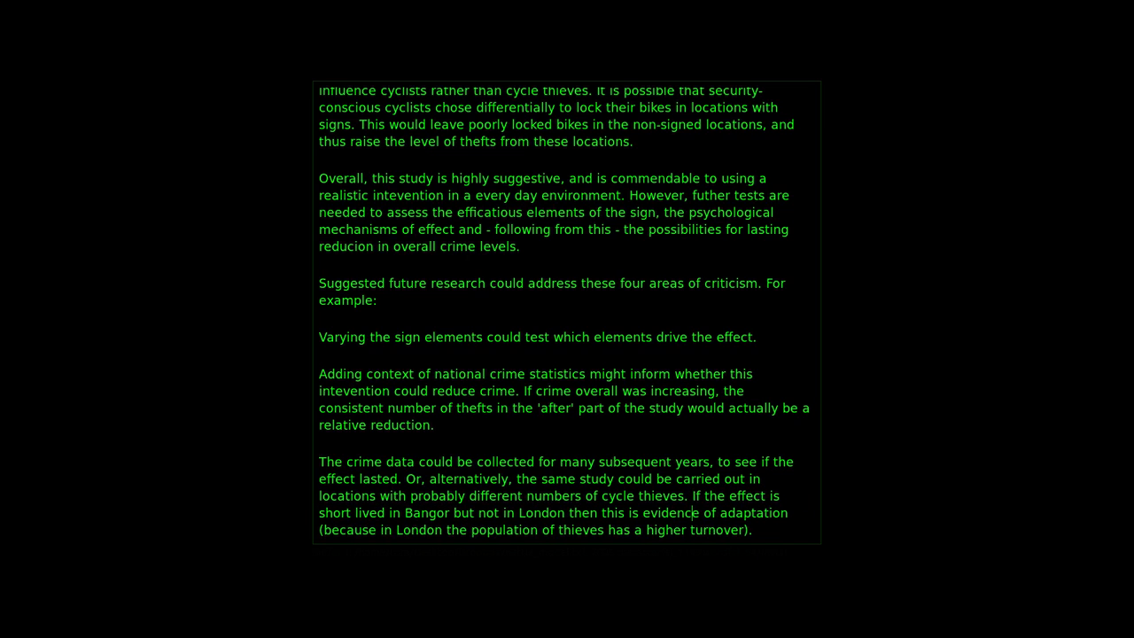
Step: Add a line break after "higher turnover)." and replace the full stop after "cycle thieves" with " - lo"
{"action": "key", "text": "Down"}
{"action": "key", "text": "End"}
{"action": "key", "text": "Return"}
{"action": "left_click", "coordinate": [693, 476]}
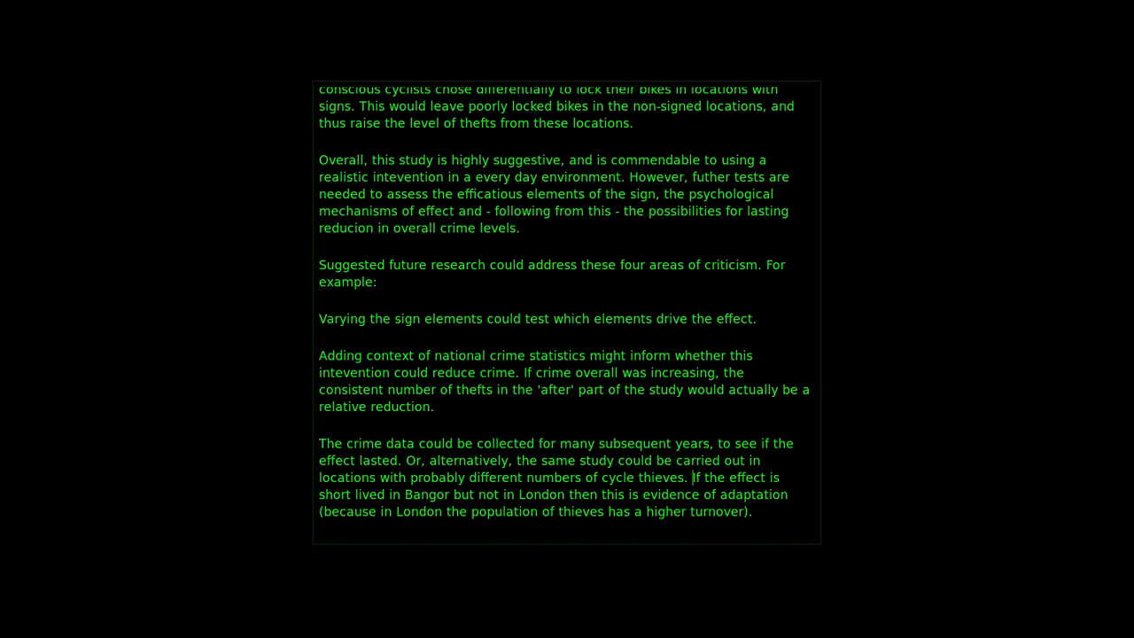
{"action": "key", "text": "BackSpace"}
{"action": "key", "text": "BackSpace"}
{"action": "type", "text": "- lo"}
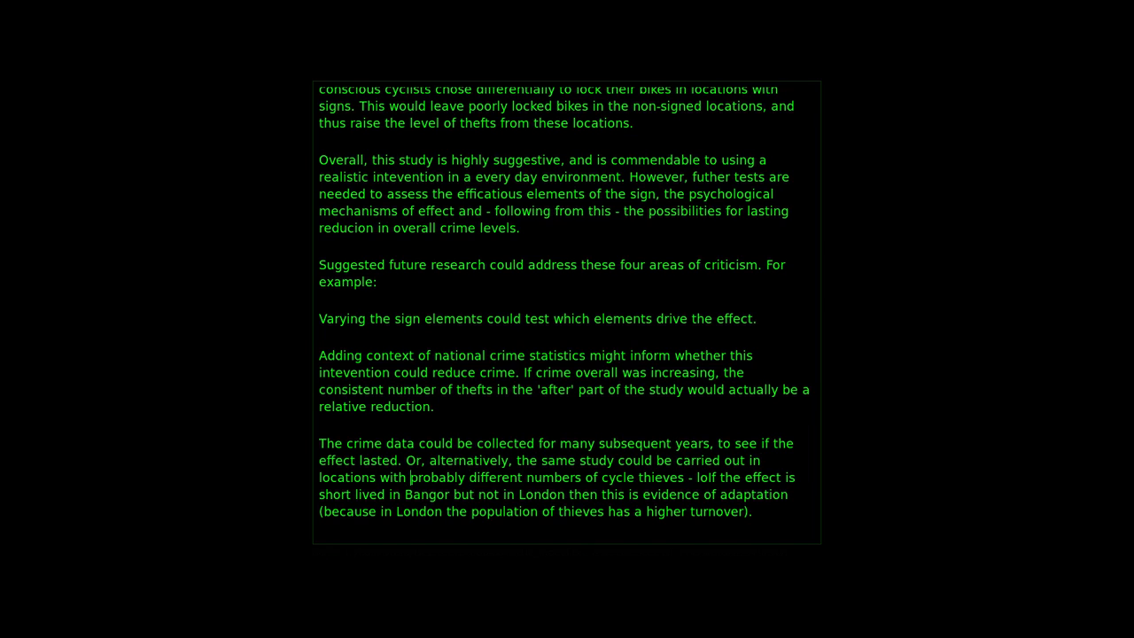
Step: Replace "different numbers of" with "a low number of" before "cycle thieves" in the crime data paragraph
{"action": "left_click", "coordinate": [467, 477]}
{"action": "type", "text": "a low num"}
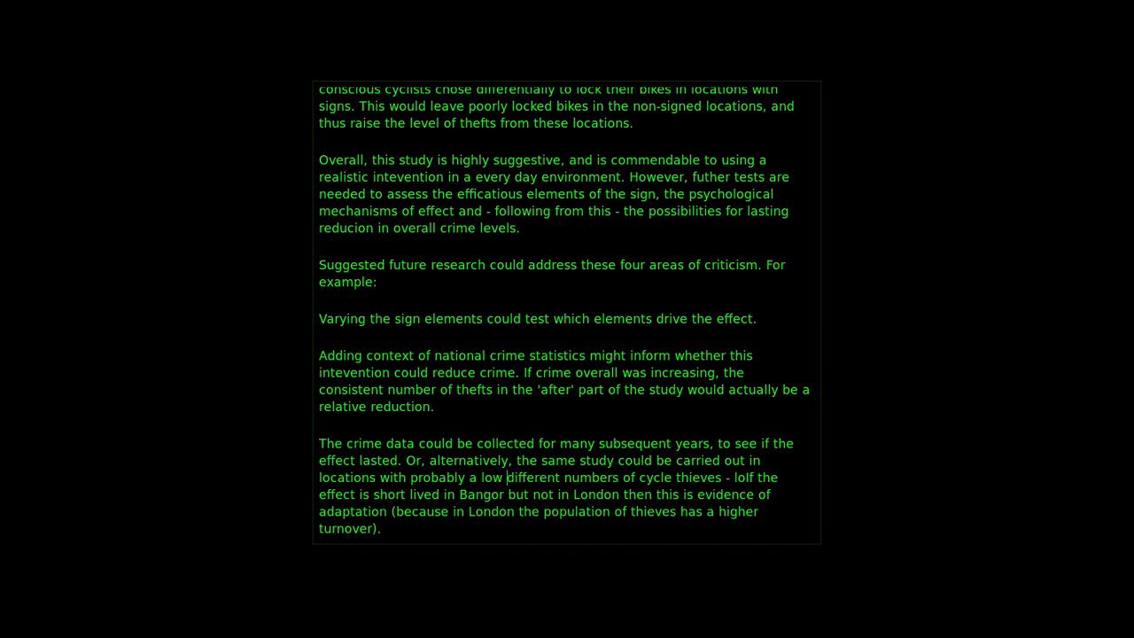
{"action": "type", "text": "ber of"}
{"action": "key", "text": "ctrl+shift+Right"}
{"action": "key", "text": "ctrl+shift+Right"}
{"action": "key", "text": "ctrl+shift+Right"}
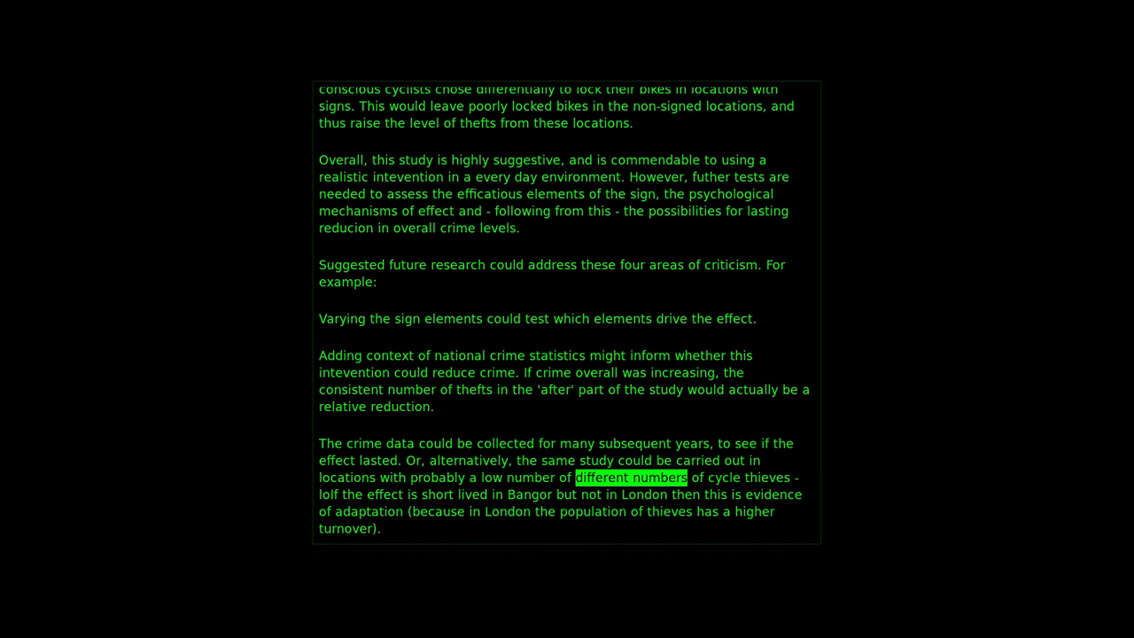
{"action": "key", "text": "BackSpace"}
{"action": "key", "text": "BackSpace"}
Step: Insert "it would be easiest to observe any evidence of adaptation in these circumstances" after the dash following "cycle thieves"
{"action": "key", "text": "Left"}
{"action": "key", "text": "Left"}
{"action": "key", "text": "Left"}
{"action": "key", "text": "Left"}
{"action": "type", "text": "it would be "}
{"action": "type", "text": "easiest to "}
{"action": "type", "text": "observe any e"}
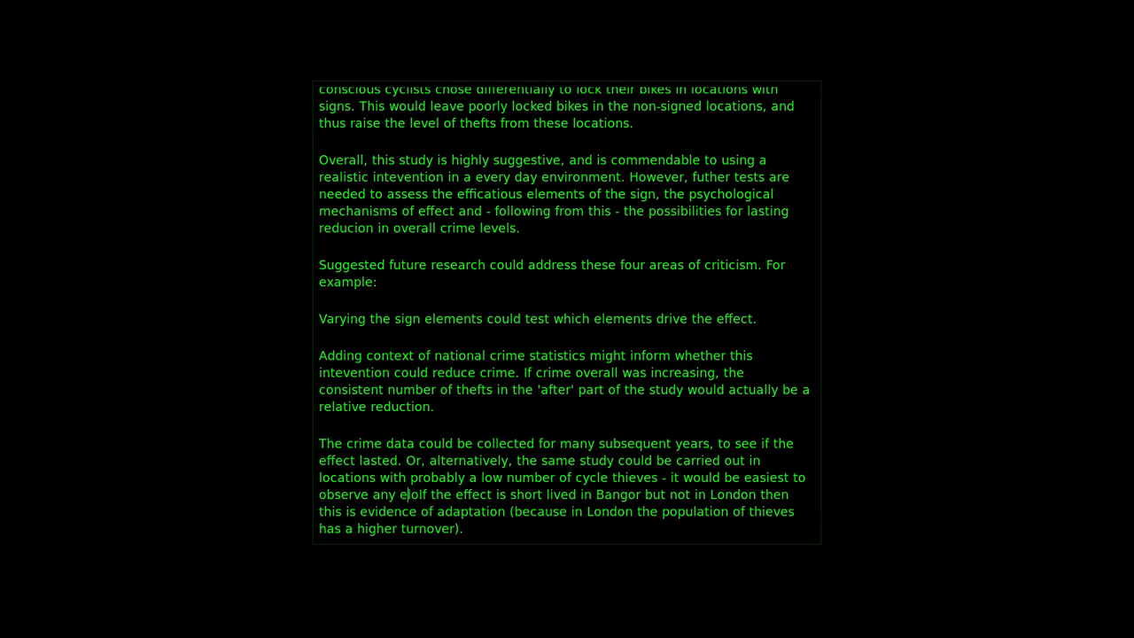
{"action": "type", "text": "vidence "}
{"action": "type", "text": "of adaptation"}
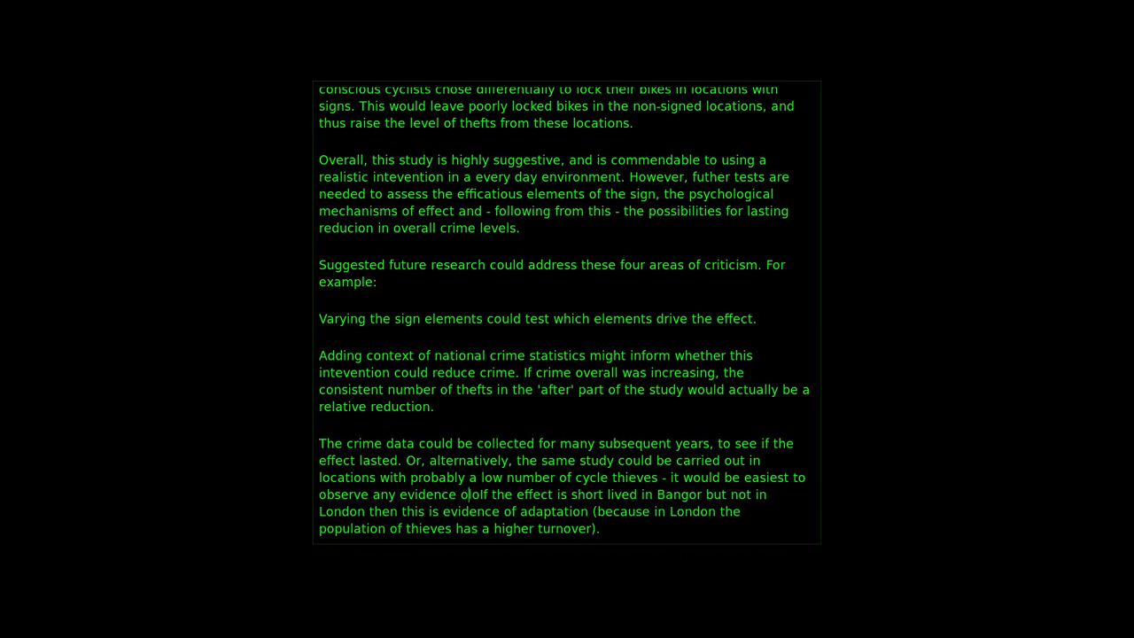
{"action": "type", "text": " in thi"}
{"action": "type", "text": "se circumstances"}
Step: Replace the leftover text from "loIf the effect" through "higher turnover)." with a full stop and add two line breaks before "Finally"
{"action": "key", "text": "shift+Down"}
{"action": "key", "text": "shift+Down"}
{"action": "key", "text": "shift+Down"}
{"action": "type", "text": "."}
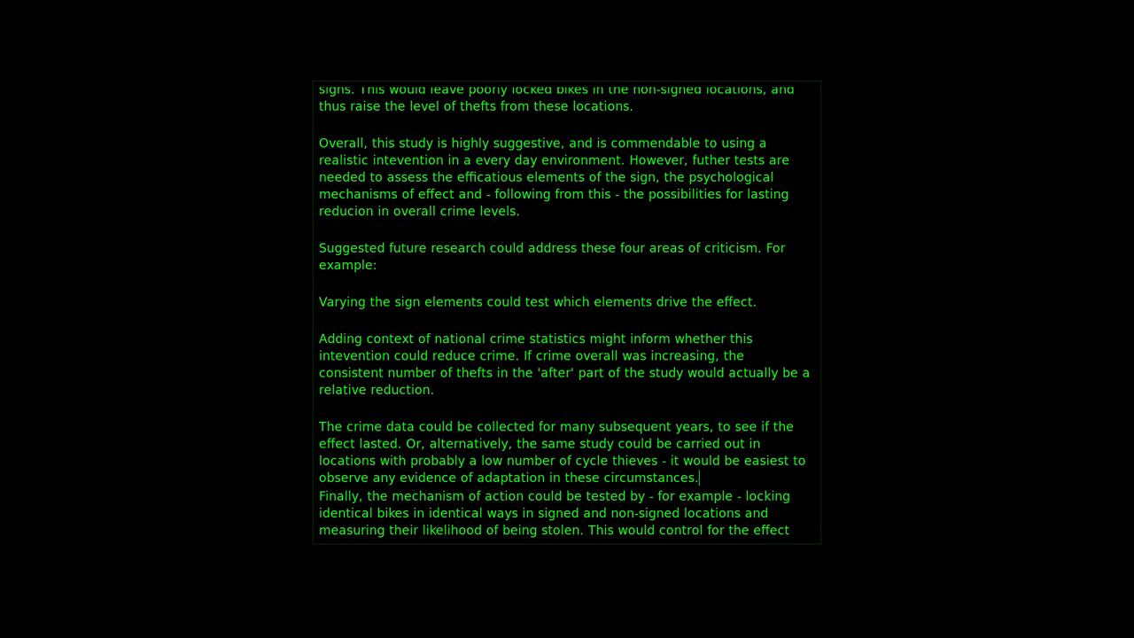
{"action": "key", "text": "Return"}
{"action": "key", "text": "Return"}
Step: Delete "probably" between "locations with" and "a low number of cycle thieves"
{"action": "key", "text": "Up"}
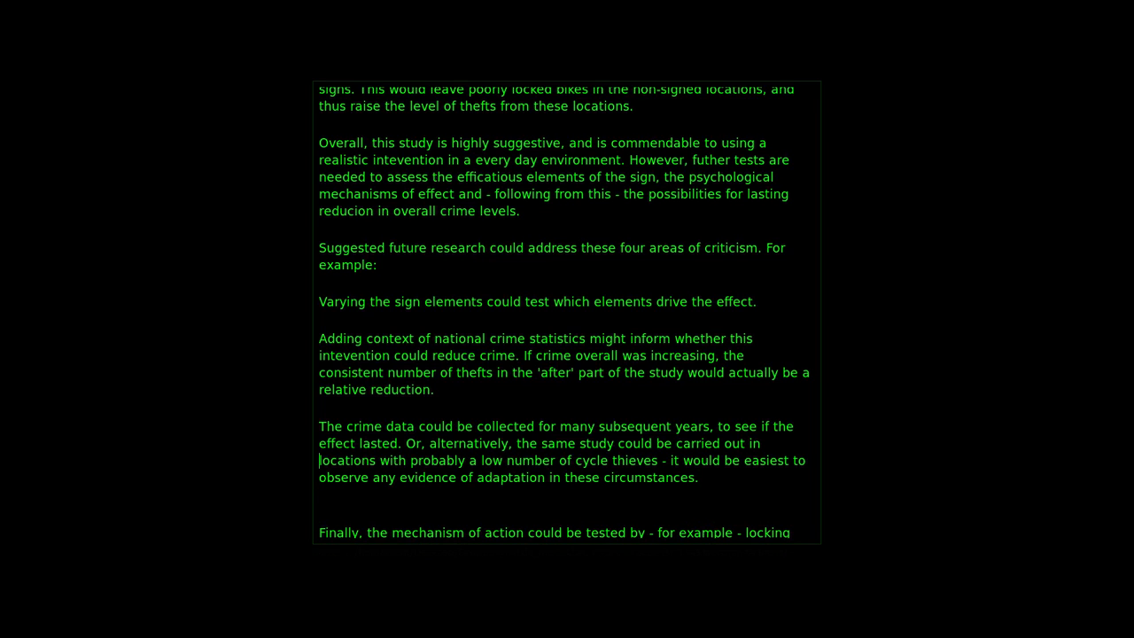
{"action": "key", "text": "Down"}
{"action": "key", "text": "Up"}
{"action": "key", "text": "ctrl+Right"}
{"action": "key", "text": "ctrl+shift+Right"}
{"action": "key", "text": "Delete"}
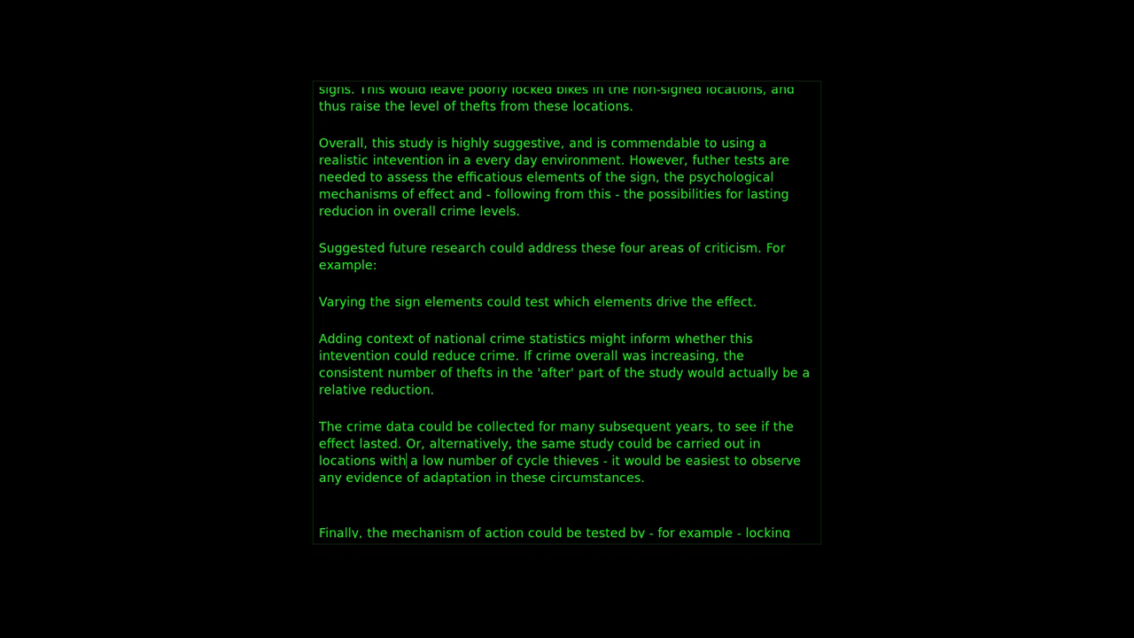
Step: Insert "(e.g. remote communities?)" after "a low number of cycle thieves"
{"action": "key", "text": "ctrl+Right"}
{"action": "key", "text": "ctrl+Right"}
{"action": "type", "text": "(e..f"}
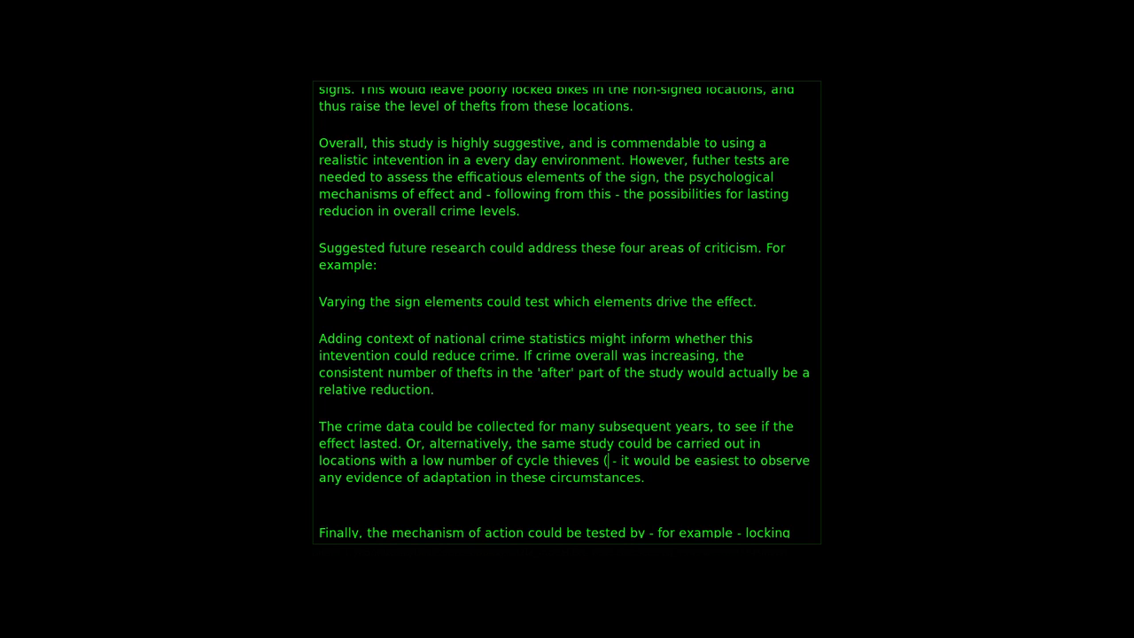
{"action": "key", "text": "BackSpace"}
{"action": "key", "text": "BackSpace"}
{"action": "type", "text": "g. remo"}
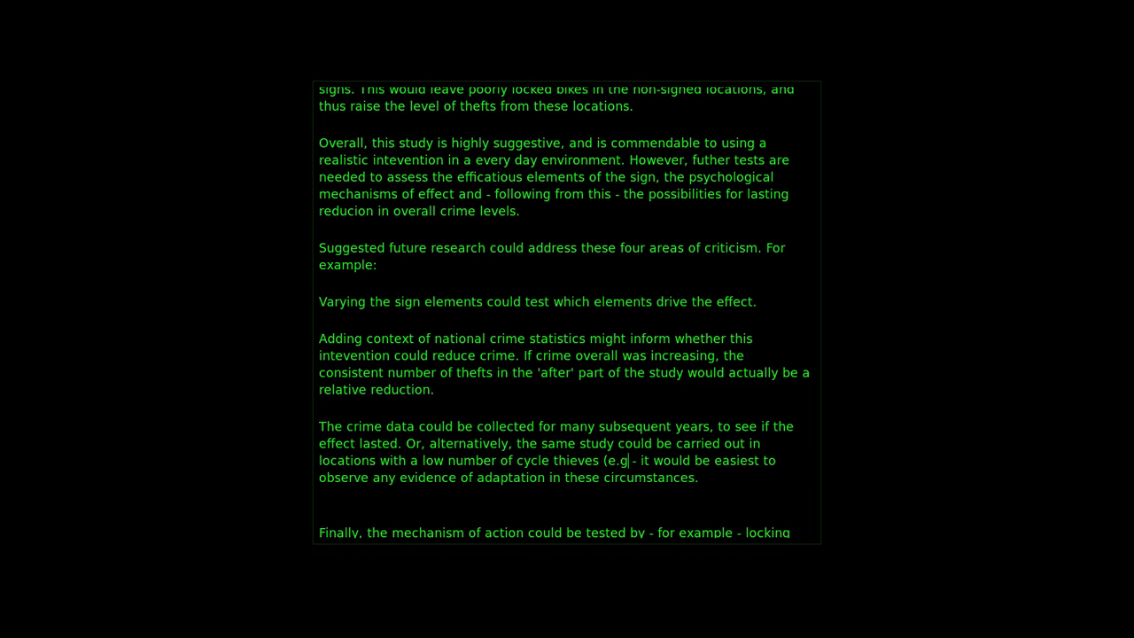
{"action": "type", "text": "te communities"}
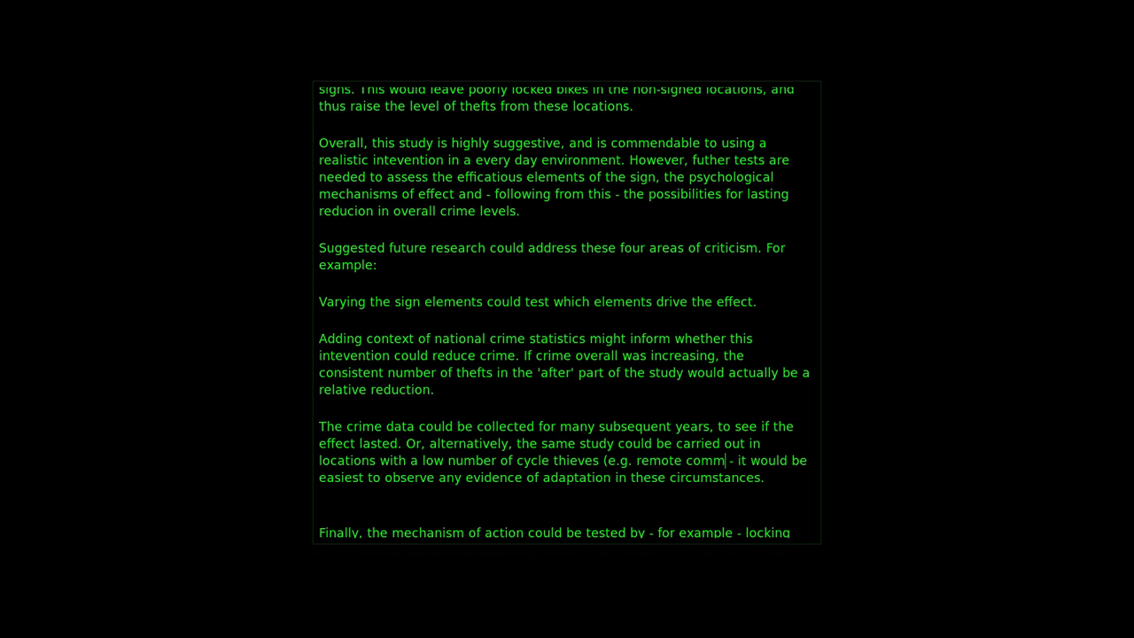
{"action": "type", "text": "?)"}
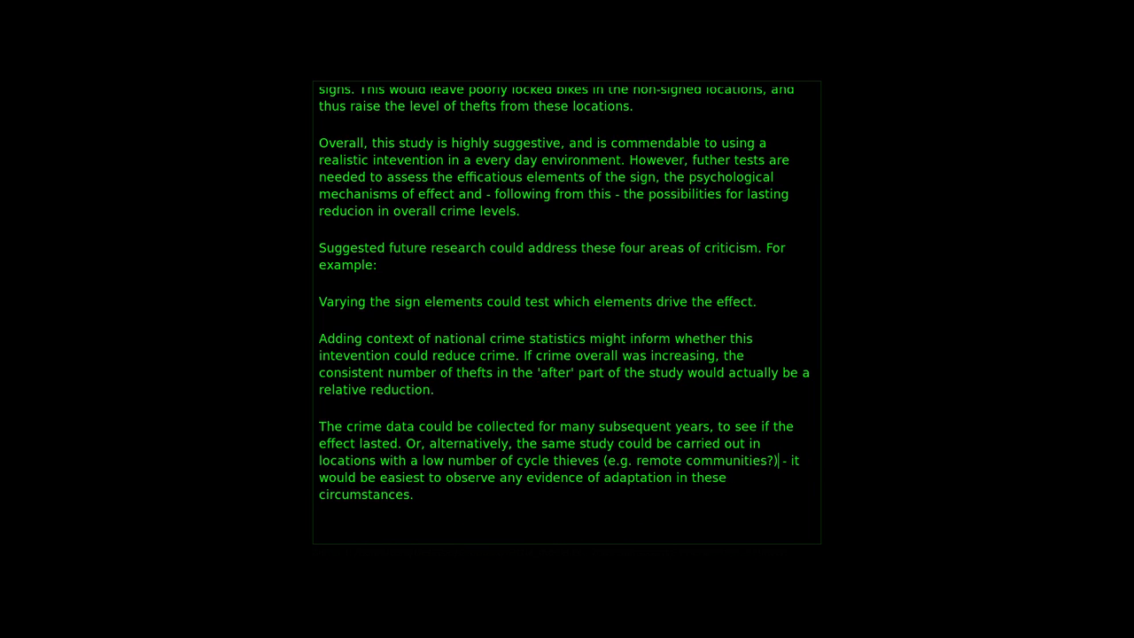
Step: Remove the extra blank line above the paragraph starting "Finally, the mechanism of action"
{"action": "key", "text": "Down"}
{"action": "key", "text": "Down"}
{"action": "key", "text": "Down"}
{"action": "key", "text": "Down"}
{"action": "key", "text": "Down"}
{"action": "key", "text": "Down"}
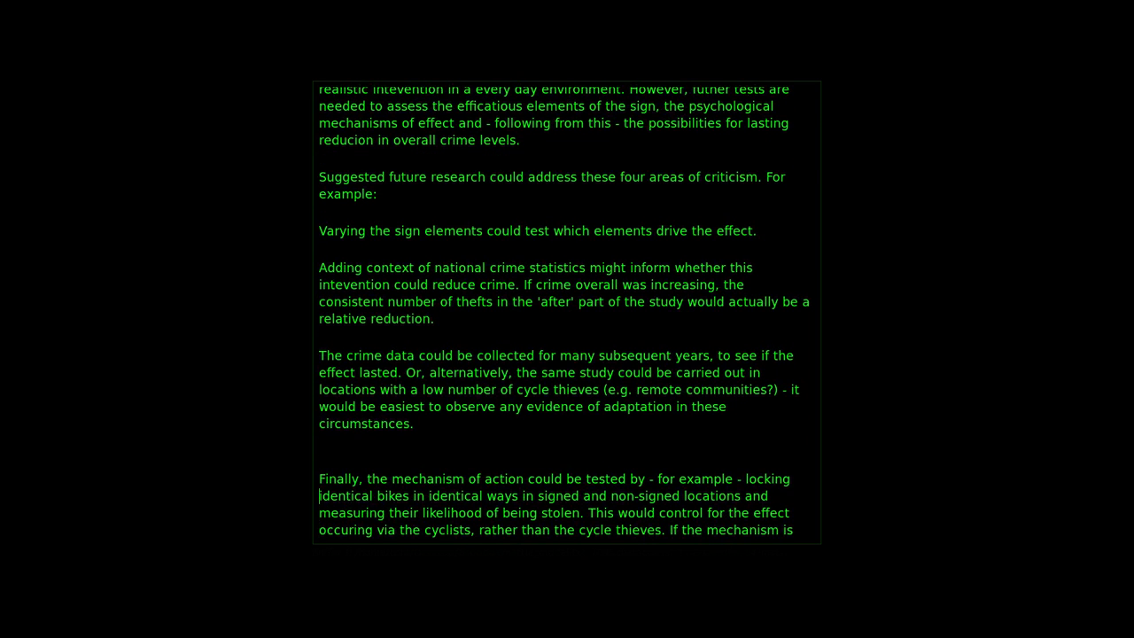
{"action": "key", "text": "Delete"}
Step: Delete "- for example -" between "could be tested by" and "locking" in the "Finally" paragraph
{"action": "key", "text": "Right"}
{"action": "key", "text": "Right"}
{"action": "key", "text": "Right"}
{"action": "key", "text": "Right"}
{"action": "key", "text": "Right"}
{"action": "key", "text": "Right"}
{"action": "key", "text": "Right"}
{"action": "key", "text": "Right"}
{"action": "key", "text": "Right"}
{"action": "key", "text": "Right"}
{"action": "key", "text": "Right"}
{"action": "key", "text": "Right"}
{"action": "key", "text": "Right"}
{"action": "key", "text": "Right"}
{"action": "key", "text": "Right"}
{"action": "key", "text": "Right"}
{"action": "key", "text": "Right"}
{"action": "key", "text": "Right"}
{"action": "key", "text": "Right"}
{"action": "key", "text": "Right"}
{"action": "key", "text": "Right"}
{"action": "key", "text": "Right"}
{"action": "key", "text": "Right"}
{"action": "key", "text": "Right"}
{"action": "key", "text": "Right"}
{"action": "key", "text": "Right"}
{"action": "key", "text": "Right"}
{"action": "key", "text": "Right"}
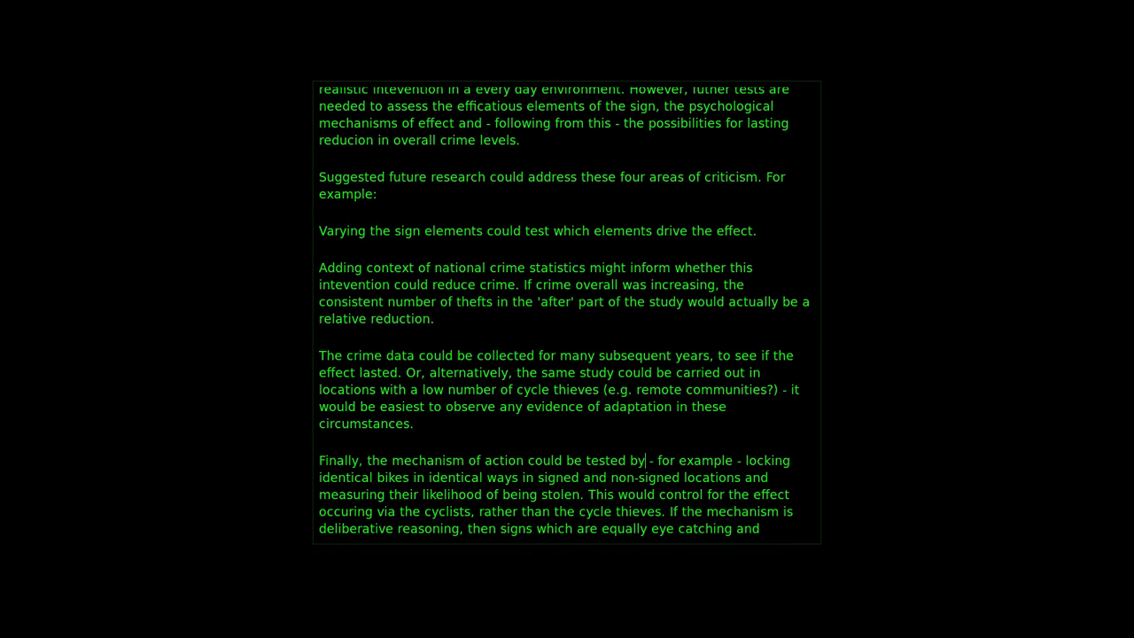
{"action": "key", "text": "shift+Right"}
{"action": "key", "text": "shift+Right"}
{"action": "key", "text": "shift+Right"}
{"action": "key", "text": "shift+Right"}
{"action": "key", "text": "shift+Right"}
{"action": "key", "text": "shift+Right"}
{"action": "key", "text": "shift+Right"}
{"action": "key", "text": "shift+Right"}
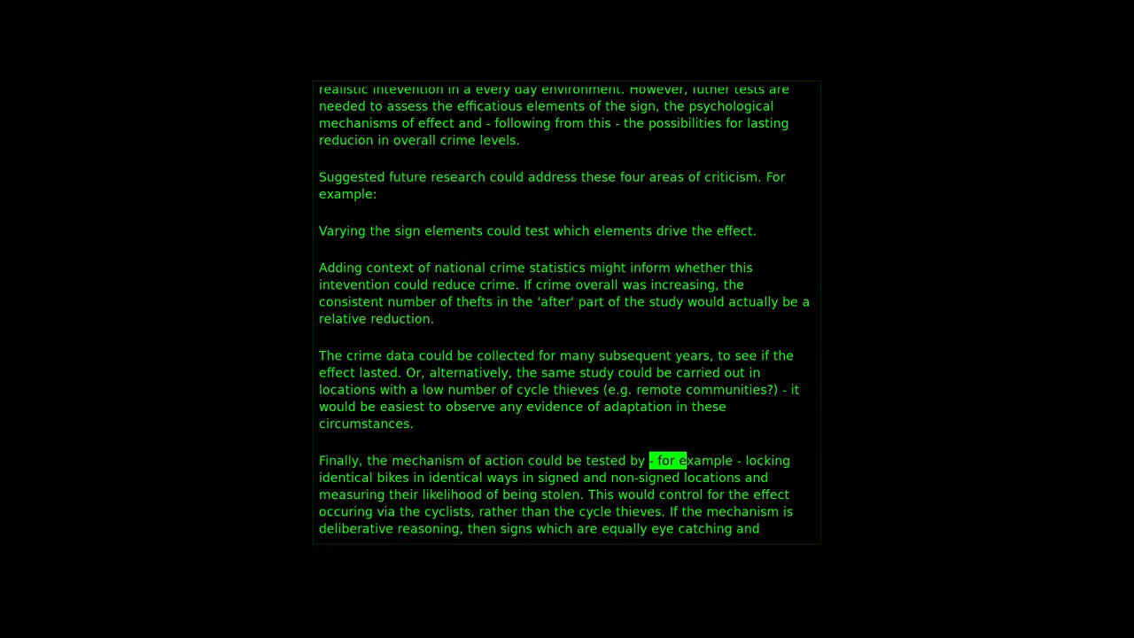
{"action": "key", "text": "shift+Right"}
{"action": "key", "text": "shift+Right"}
{"action": "key", "text": "shift+Right"}
{"action": "key", "text": "shift+Right"}
{"action": "key", "text": "shift+Right"}
{"action": "key", "text": "shift+Right"}
{"action": "key", "text": "shift+Right"}
{"action": "key", "text": "shift+Right"}
{"action": "key", "text": "BackSpace"}
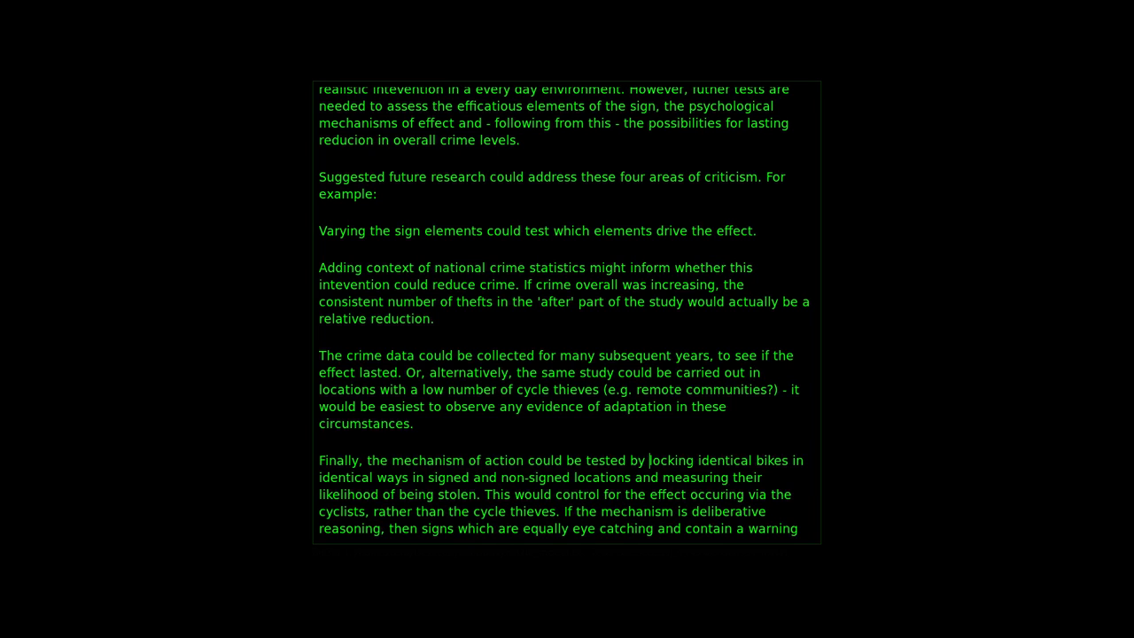
Step: Delete "identical" before "bikes" in the "Finally" paragraph
{"action": "key", "text": "Up"}
{"action": "key", "text": "ctrl+shift+Left"}
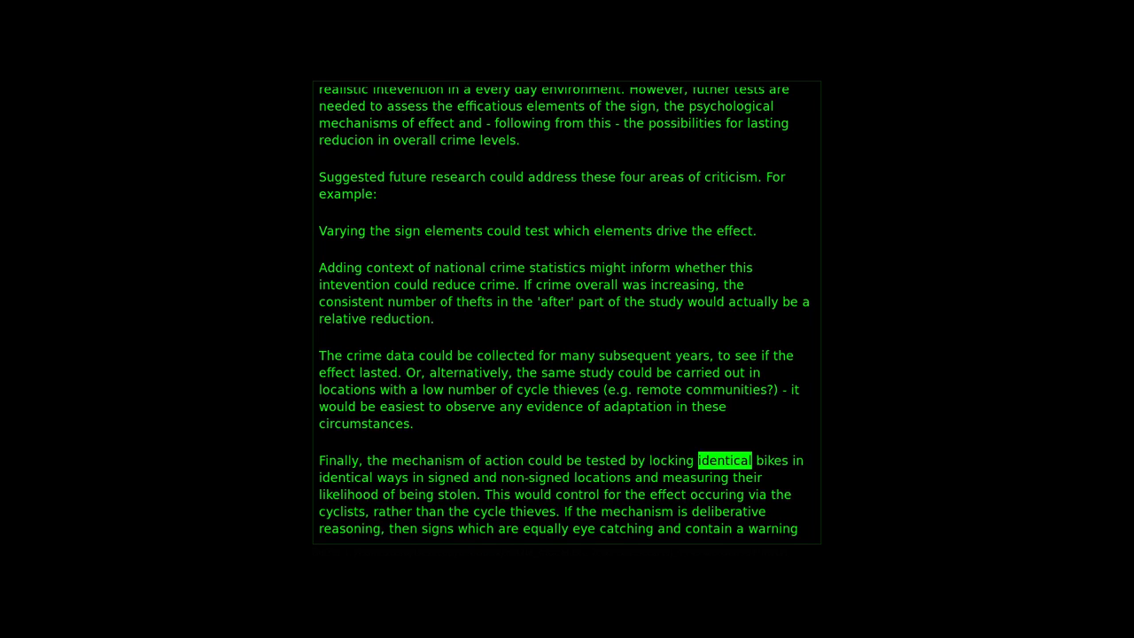
{"action": "key", "text": "BackSpace"}
Step: Insert "' actions" after "the effect occuring via the cyclists" in the "Finally" paragraph
{"action": "key", "text": "ctrl+Right"}
{"action": "key", "text": "ctrl+Right"}
{"action": "key", "text": "ctrl+Right"}
{"action": "key", "text": "ctrl+Right"}
{"action": "key", "text": "ctrl+Right"}
{"action": "key", "text": "ctrl+Right"}
{"action": "key", "text": "ctrl+Right"}
{"action": "key", "text": "ctrl+Right"}
{"action": "key", "text": "Down"}
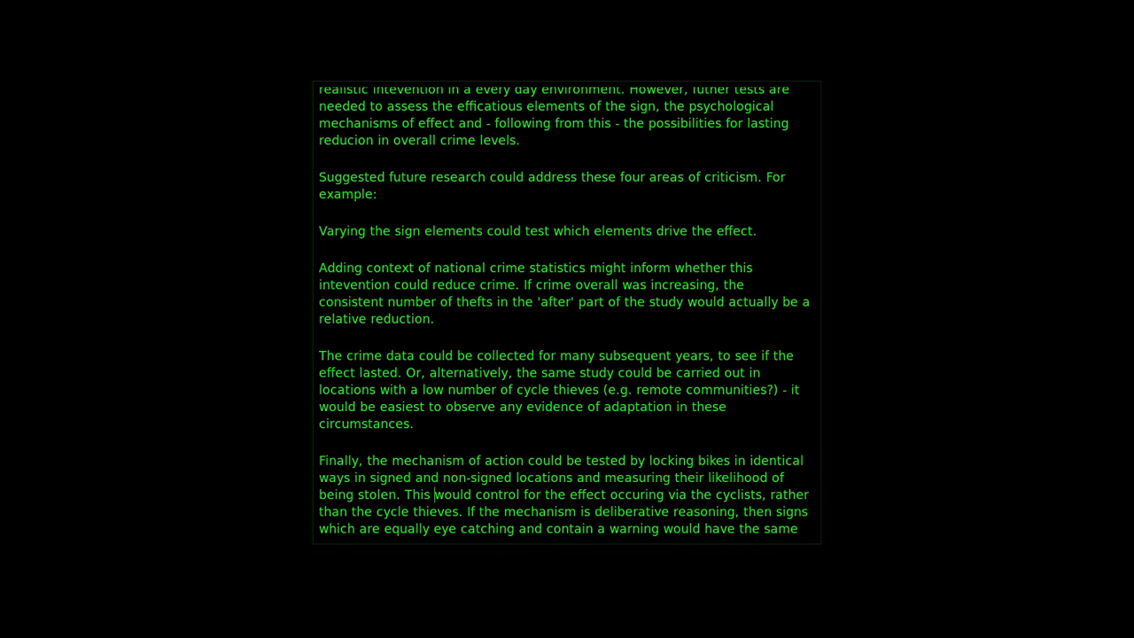
{"action": "key", "text": "ctrl+Right"}
{"action": "key", "text": "Up"}
{"action": "key", "text": "ctrl+Right"}
{"action": "key", "text": "ctrl+Right"}
{"action": "key", "text": "ctrl+Right"}
{"action": "key", "text": "ctrl+Right"}
{"action": "key", "text": "Right"}
{"action": "key", "text": "Left"}
{"action": "key", "text": "ctrl+shift+Right"}
{"action": "key", "text": "ctrl+shift+Right"}
{"action": "key", "text": "ctrl+shift+Right"}
{"action": "key", "text": "ctrl+shift+Right"}
{"action": "key", "text": "ctrl+shift+Right"}
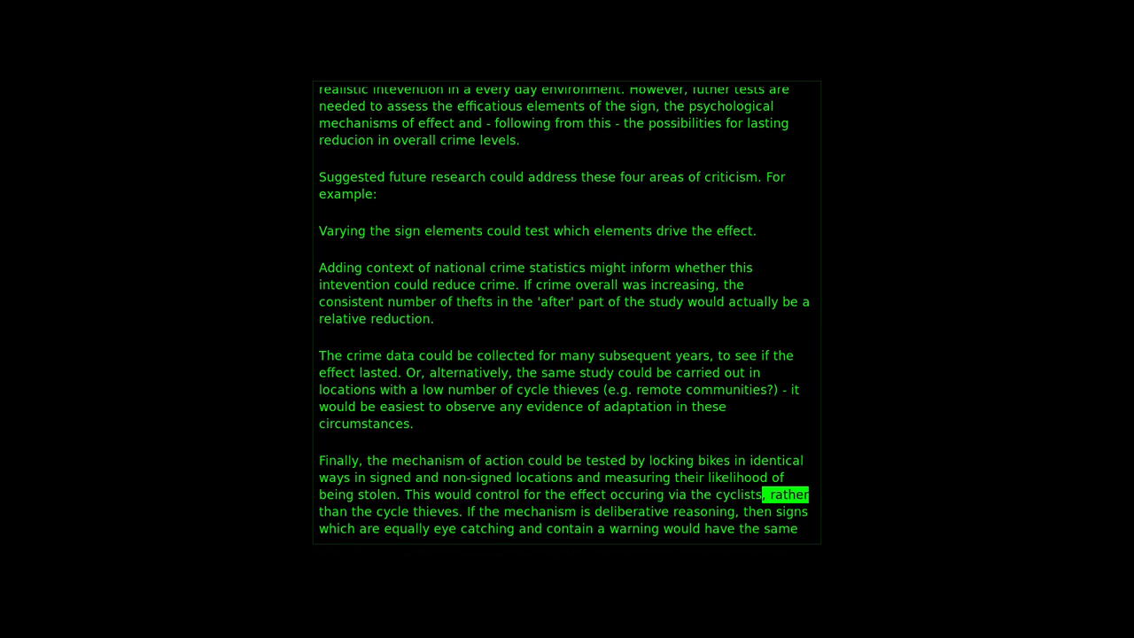
{"action": "key", "text": "Left"}
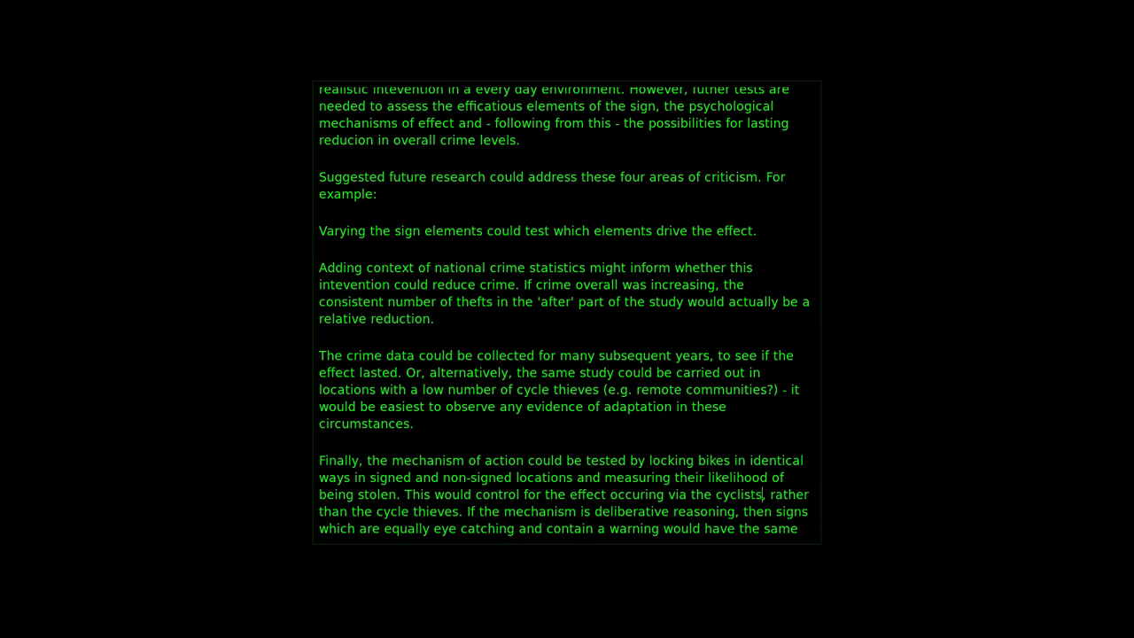
{"action": "type", "text": "' actions"}
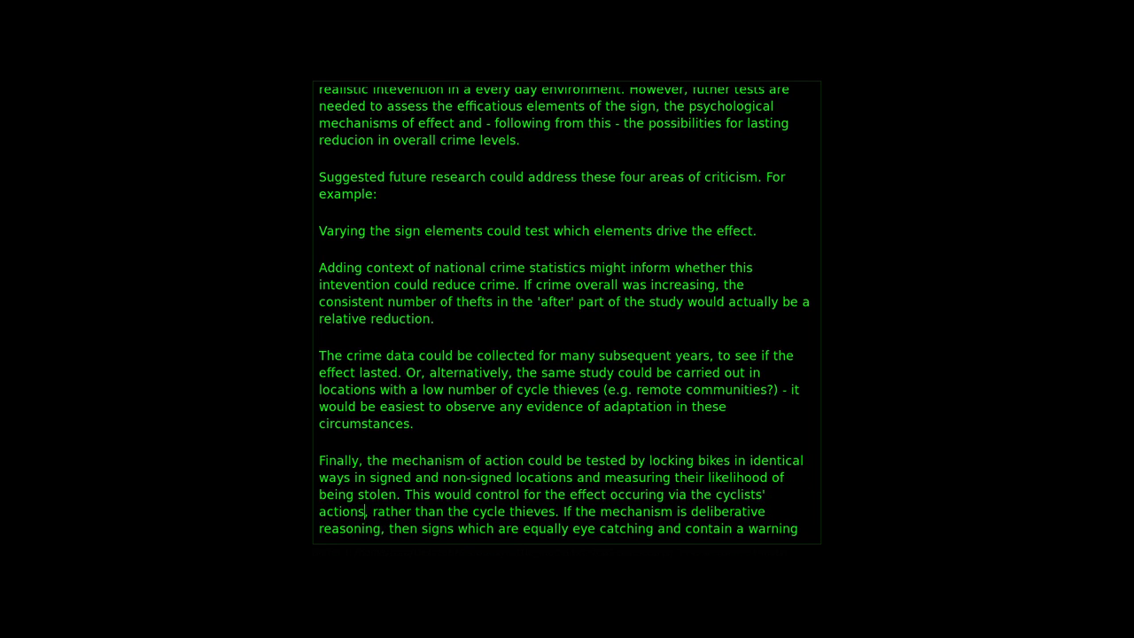
Step: Delete ", rather than the cycle thieves" after "the cyclists' actions" so the sentence ends with a full stop
{"action": "key", "text": "ctrl+shift+Right"}
{"action": "key", "text": "ctrl+shift+Right"}
{"action": "key", "text": "ctrl+shift+Right"}
{"action": "key", "text": "ctrl+shift+Right"}
{"action": "key", "text": "ctrl+shift+Right"}
{"action": "key", "text": "BackSpace"}
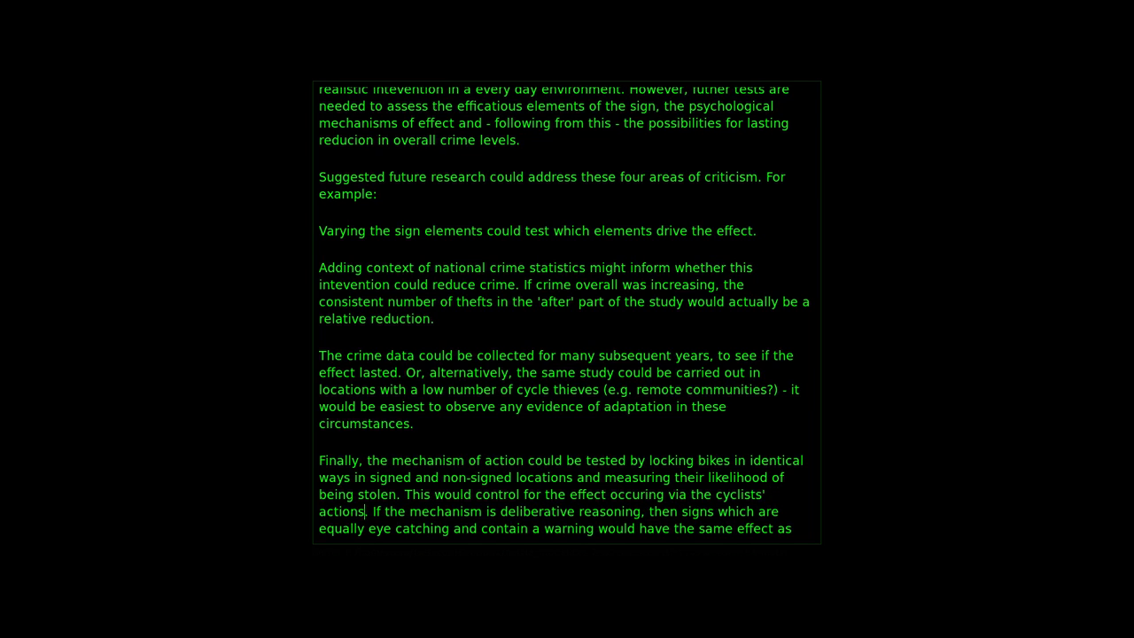
{"action": "type", "text": "."}
Step: Insert "by the theives" after "If the mechanism is deliberative reasoning"
{"action": "key", "text": "Right"}
{"action": "key", "text": "Right"}
{"action": "key", "text": "Right"}
{"action": "key", "text": "Right"}
{"action": "key", "text": "Right"}
{"action": "key", "text": "Right"}
{"action": "key", "text": "Right"}
{"action": "key", "text": "Right"}
{"action": "key", "text": "Right"}
{"action": "key", "text": "Right"}
{"action": "key", "text": "Right"}
{"action": "key", "text": "Right"}
{"action": "key", "text": "Right"}
{"action": "key", "text": "Right"}
{"action": "key", "text": "Right"}
{"action": "key", "text": "Right"}
{"action": "key", "text": "Right"}
{"action": "key", "text": "Right"}
{"action": "key", "text": "Right"}
{"action": "key", "text": "Right"}
{"action": "type", "text": "by the theive"}
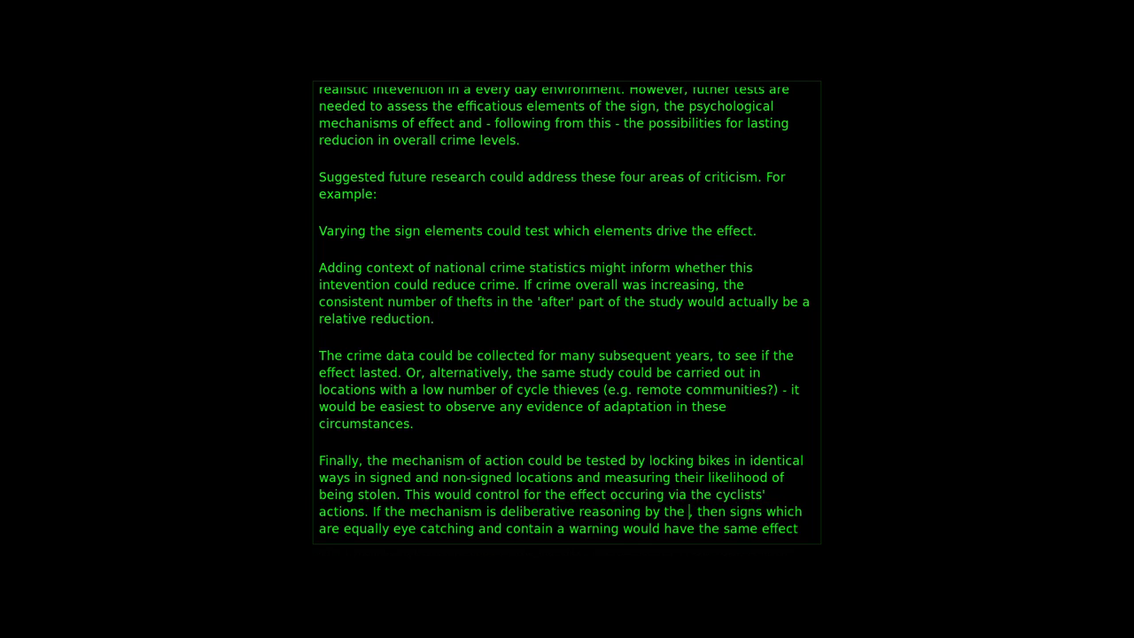
{"action": "type", "text": "s"}
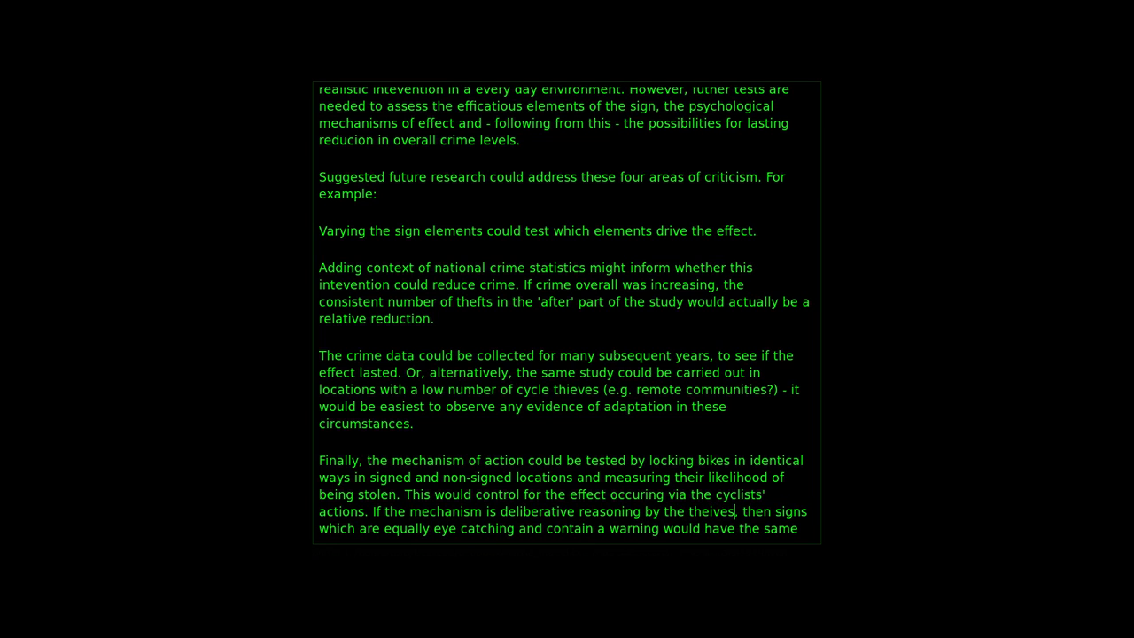
Step: Add a "REFERENCES" heading at the end of the document with the full 2012 PloS one citation for “Cycle Thieves, We Are Watching You”
{"action": "key", "text": "Down"}
{"action": "key", "text": "Down"}
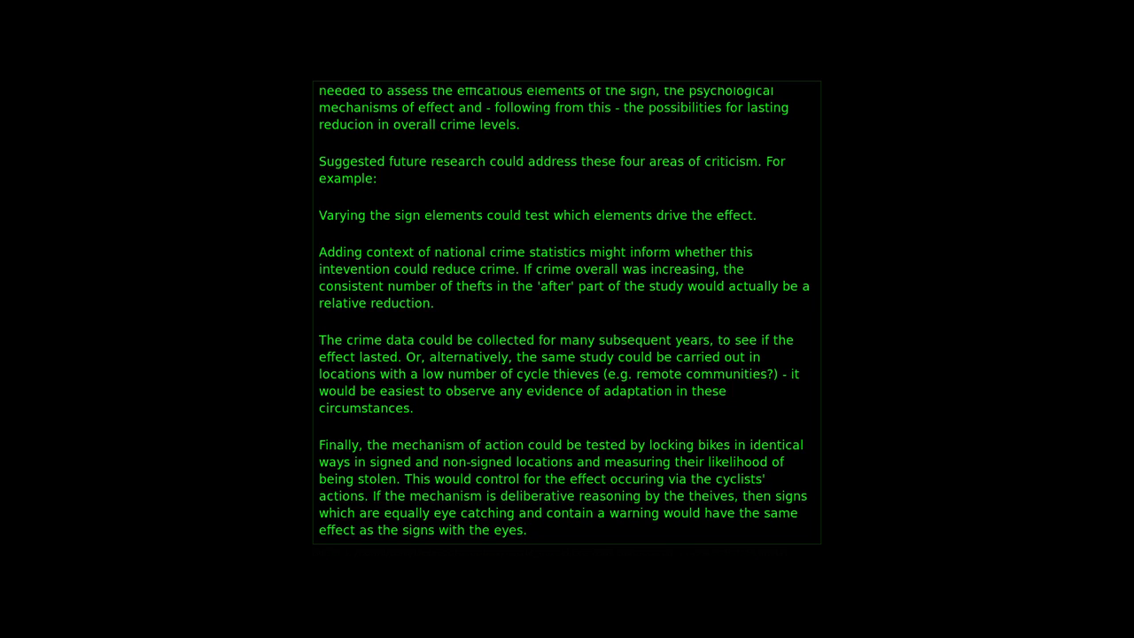
{"action": "key", "text": "Return"}
{"action": "key", "text": "Return"}
{"action": "key", "text": "Return"}
{"action": "type", "text": "REFERENCES"}
{"action": "key", "text": "Return"}
{"action": "key", "text": "Return"}
{"action": "type", "text": "Nettle, D., Nott, K., & Bateson, M. (2012) “Cycle Thieves, We Are Watching You”: Impact of a Simple Signage Intervention against Bicycle Theft. PloS one, 7(12), e51738."}
{"action": "key", "text": "Return"}
{"action": "key", "text": "Return"}
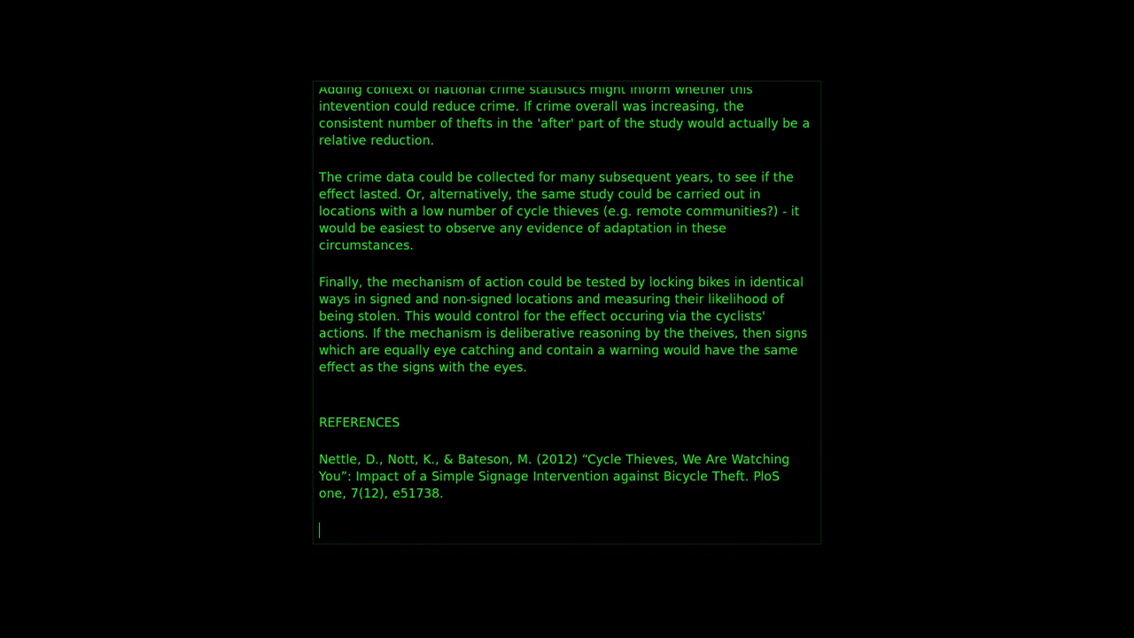
Step: Save the document and display its character, word and line counts
{"action": "key", "text": "ctrl+s"}
{"action": "key", "text": "ctrl+i"}
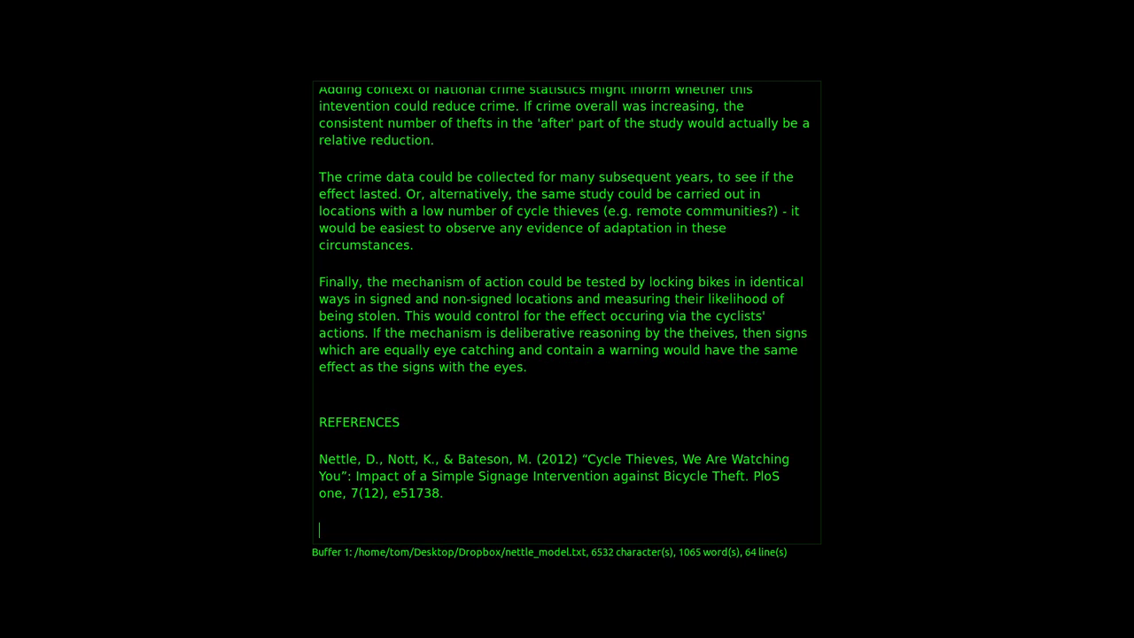
{"action": "key", "text": "ctrl+Home"}
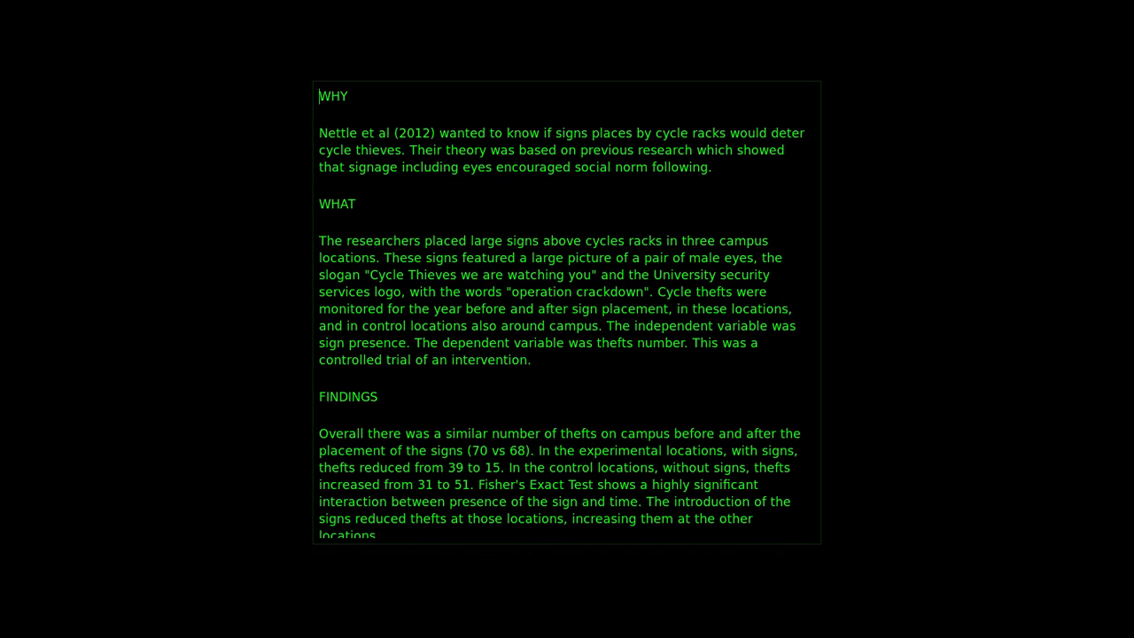
Step: Delete the citation under REFERENCES to check the word count without it, and undo the deletion
{"action": "left_click", "coordinate": [599, 308]}
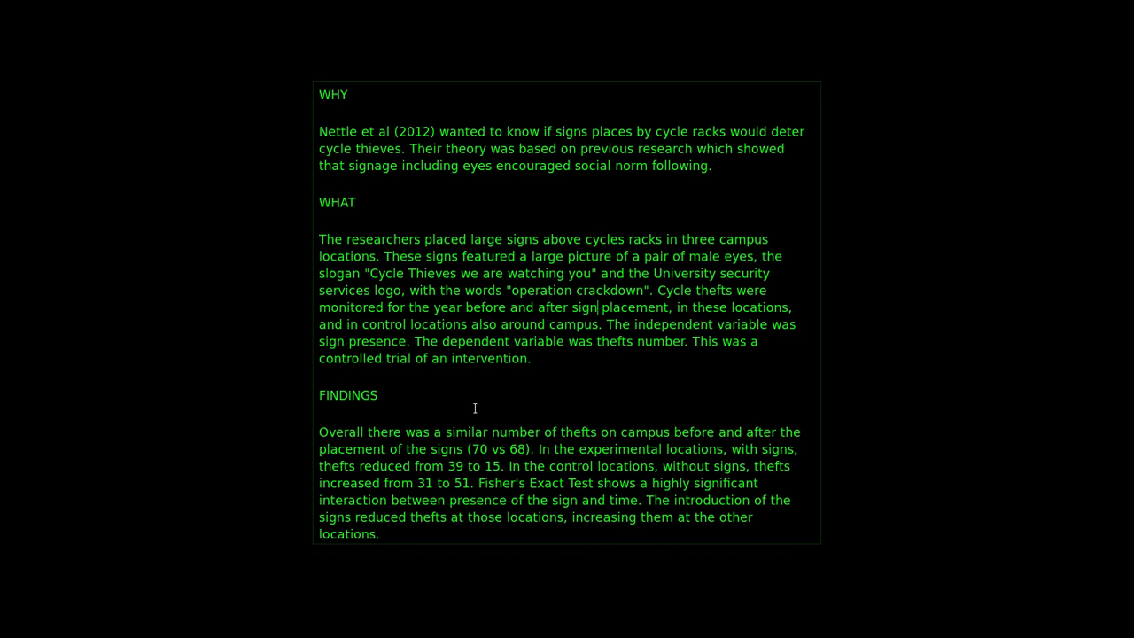
{"action": "key", "text": "Down"}
{"action": "key", "text": "Down"}
{"action": "key", "text": "Down"}
{"action": "key", "text": "Down"}
{"action": "key", "text": "Down"}
{"action": "key", "text": "Down"}
{"action": "key", "text": "Down"}
{"action": "key", "text": "Down"}
{"action": "key", "text": "Down"}
{"action": "key", "text": "Down"}
{"action": "key", "text": "Down"}
{"action": "key", "text": "Down"}
{"action": "key", "text": "Down"}
{"action": "key", "text": "Down"}
{"action": "key", "text": "Down"}
{"action": "key", "text": "Down"}
{"action": "key", "text": "Down"}
{"action": "key", "text": "Down"}
{"action": "key", "text": "Down"}
{"action": "key", "text": "Down"}
{"action": "key", "text": "Down"}
{"action": "key", "text": "Down"}
{"action": "key", "text": "Down"}
{"action": "key", "text": "Down"}
{"action": "key", "text": "Down"}
{"action": "key", "text": "Down"}
{"action": "key", "text": "Down"}
{"action": "key", "text": "Down"}
{"action": "key", "text": "Down"}
{"action": "key", "text": "Down"}
{"action": "key", "text": "Down"}
{"action": "key", "text": "Down"}
{"action": "key", "text": "Down"}
{"action": "key", "text": "Down"}
{"action": "key", "text": "Down"}
{"action": "key", "text": "Down"}
{"action": "key", "text": "Down"}
{"action": "key", "text": "Down"}
{"action": "key", "text": "Down"}
{"action": "key", "text": "Down"}
{"action": "key", "text": "shift+Up"}
{"action": "key", "text": "shift+Up"}
{"action": "key", "text": "shift+Up"}
{"action": "key", "text": "shift+Up"}
{"action": "key", "text": "shift+Up"}
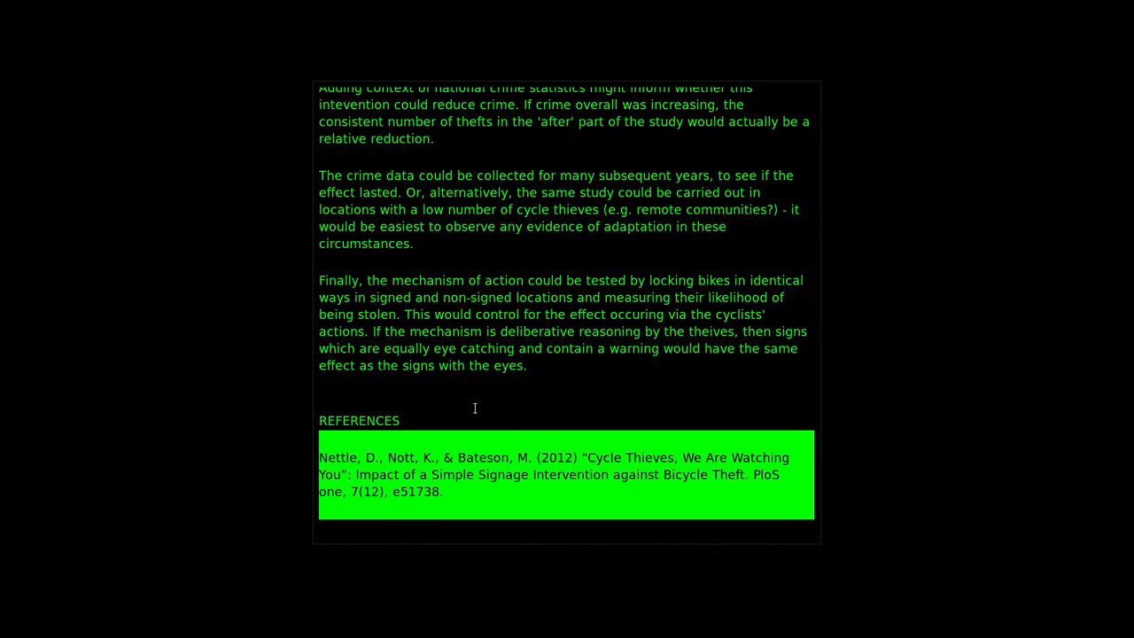
{"action": "key", "text": "BackSpace"}
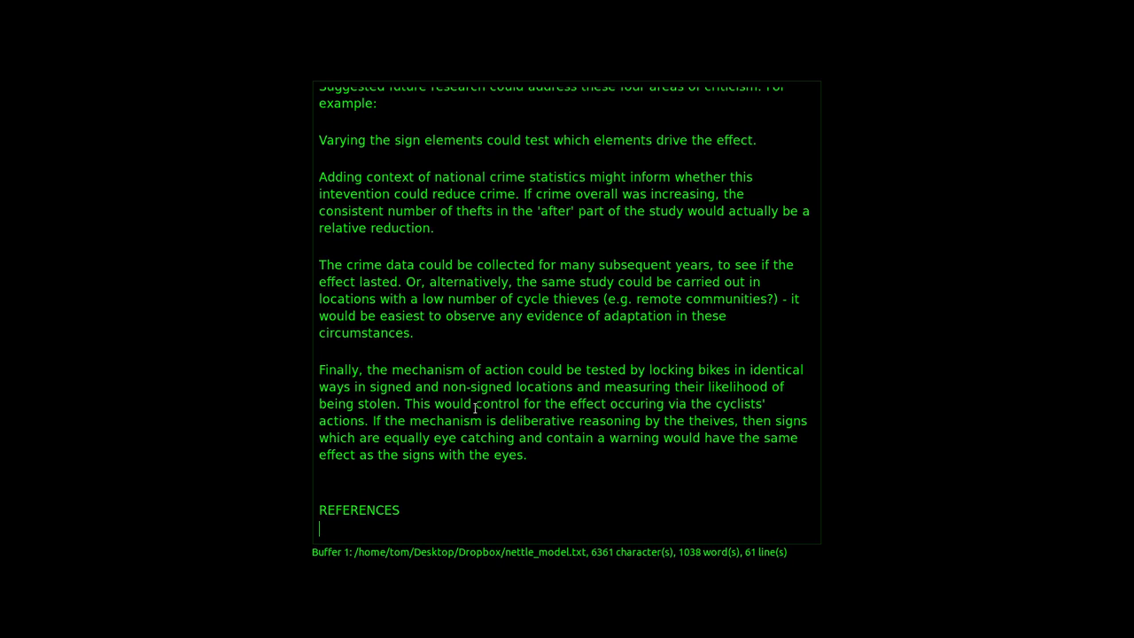
{"action": "key", "text": "ctrl+z"}
Step: Replace "wanted to know" with "tested" in the first sentence of the WHY section
{"action": "key", "text": "ctrl+Home"}
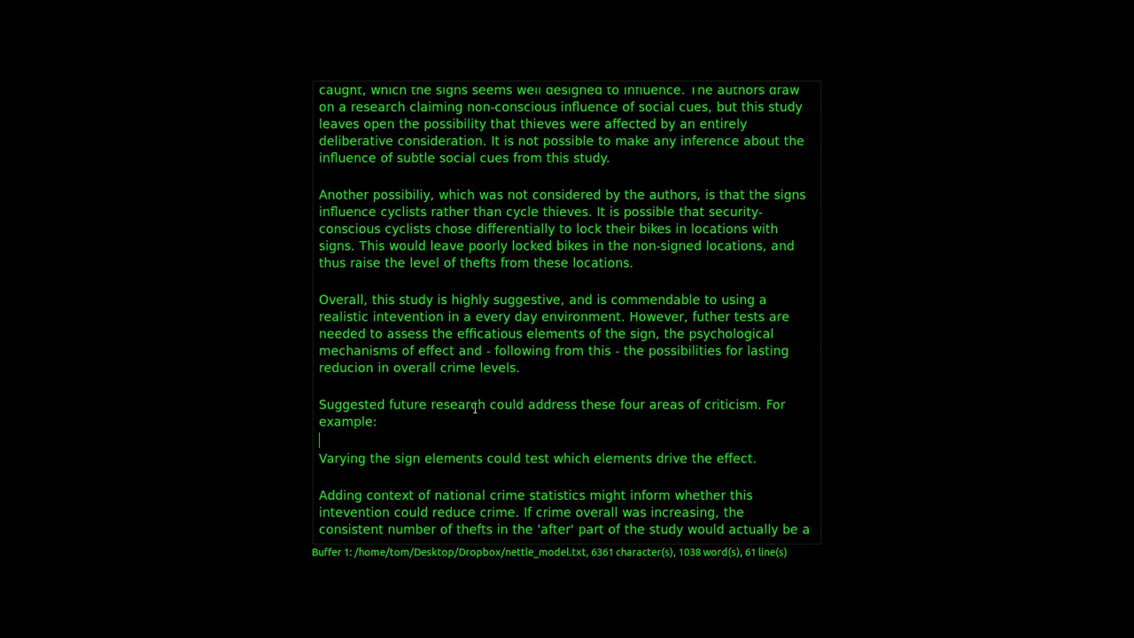
{"action": "key", "text": "Down"}
{"action": "key", "text": "Down"}
{"action": "key", "text": "Right"}
{"action": "key", "text": "Right"}
{"action": "key", "text": "Right"}
{"action": "key", "text": "Right"}
{"action": "key", "text": "Right"}
{"action": "key", "text": "Right"}
{"action": "key", "text": "Right"}
{"action": "key", "text": "Right"}
{"action": "key", "text": "Right"}
{"action": "key", "text": "Right"}
{"action": "key", "text": "Right"}
{"action": "key", "text": "Right"}
{"action": "key", "text": "Right"}
{"action": "key", "text": "Right"}
{"action": "key", "text": "Right"}
{"action": "key", "text": "Right"}
{"action": "key", "text": "Right"}
{"action": "key", "text": "Right"}
{"action": "key", "text": "Right"}
{"action": "key", "text": "Right"}
{"action": "key", "text": "Up"}
{"action": "key", "text": "Right"}
{"action": "key", "text": "Left"}
{"action": "key", "text": "Left"}
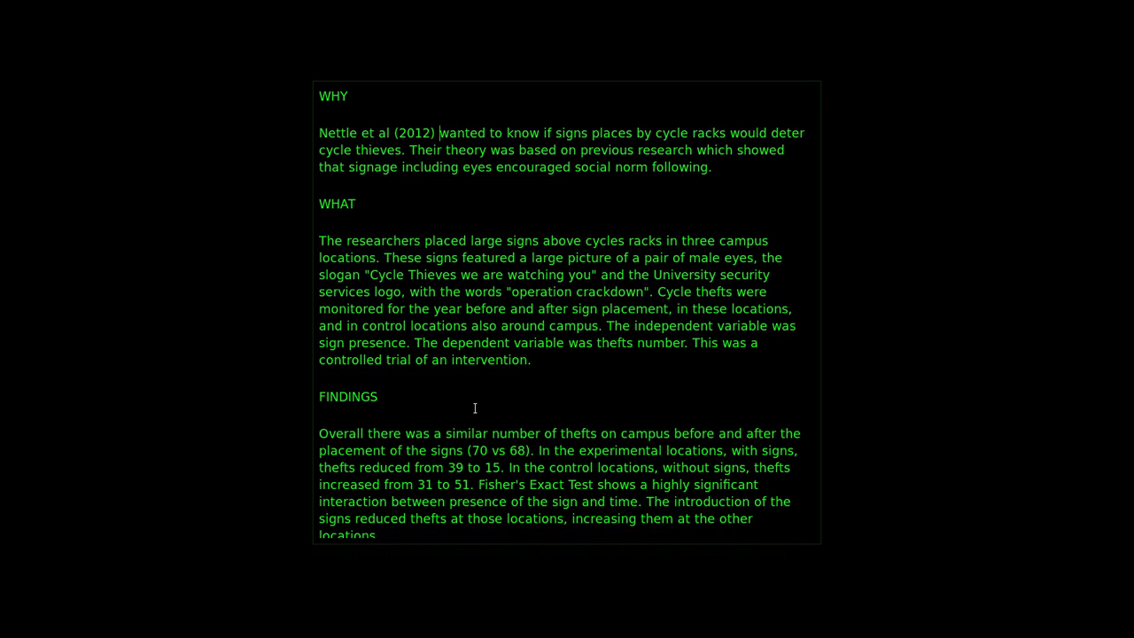
{"action": "type", "text": "tested"}
{"action": "key", "text": "ctrl+shift+Right"}
{"action": "key", "text": "ctrl+shift+Right"}
{"action": "key", "text": "ctrl+shift+Right"}
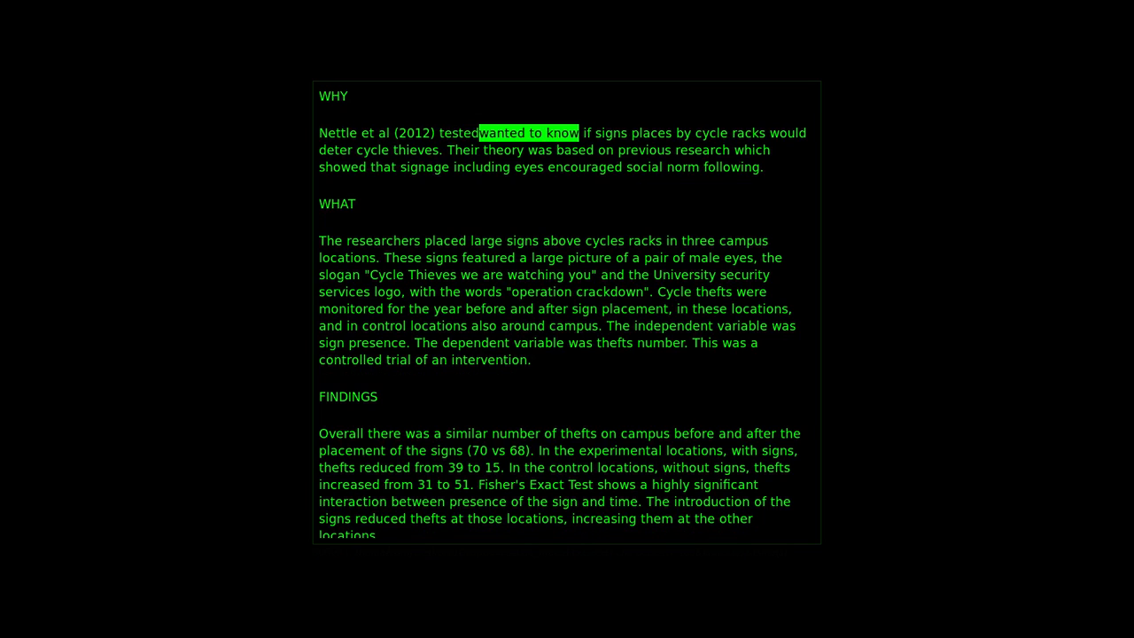
{"action": "key", "text": "BackSpace"}
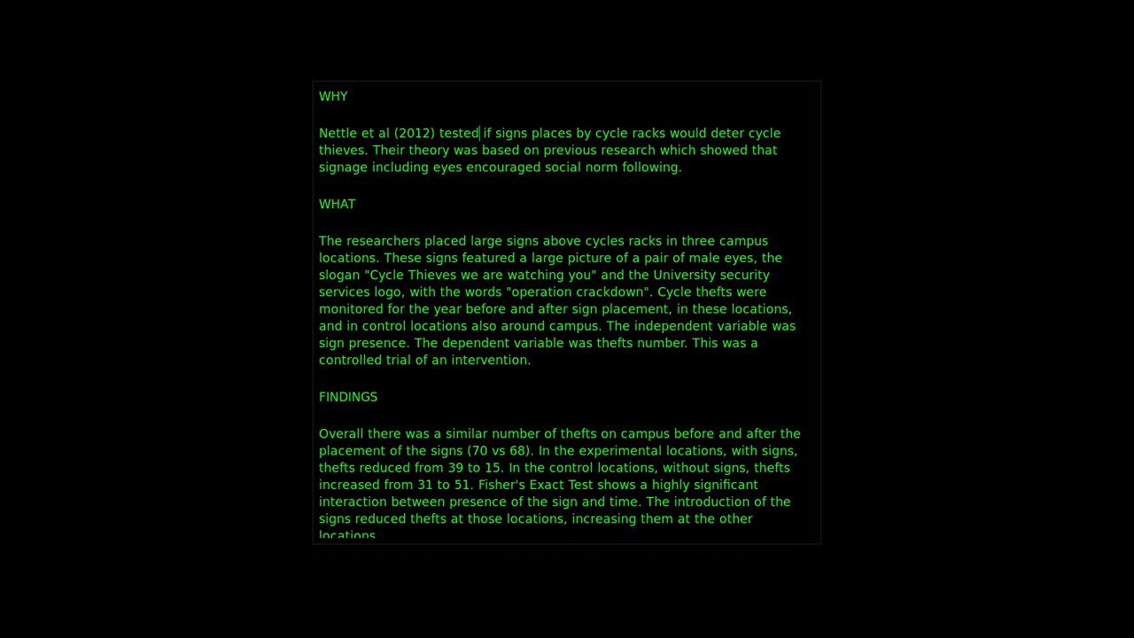
Step: Replace "would deter cycle thieves" with "reduced bike thefts" at the end of the first WHY sentence
{"action": "key", "text": "ctrl+Right"}
{"action": "key", "text": "ctrl+Right"}
{"action": "key", "text": "ctrl+Right"}
{"action": "key", "text": "ctrl+Right"}
{"action": "key", "text": "ctrl+Right"}
{"action": "key", "text": "ctrl+Right"}
{"action": "key", "text": "ctrl+Right"}
{"action": "key", "text": "ctrl+Left"}
{"action": "type", "text": "reduce"}
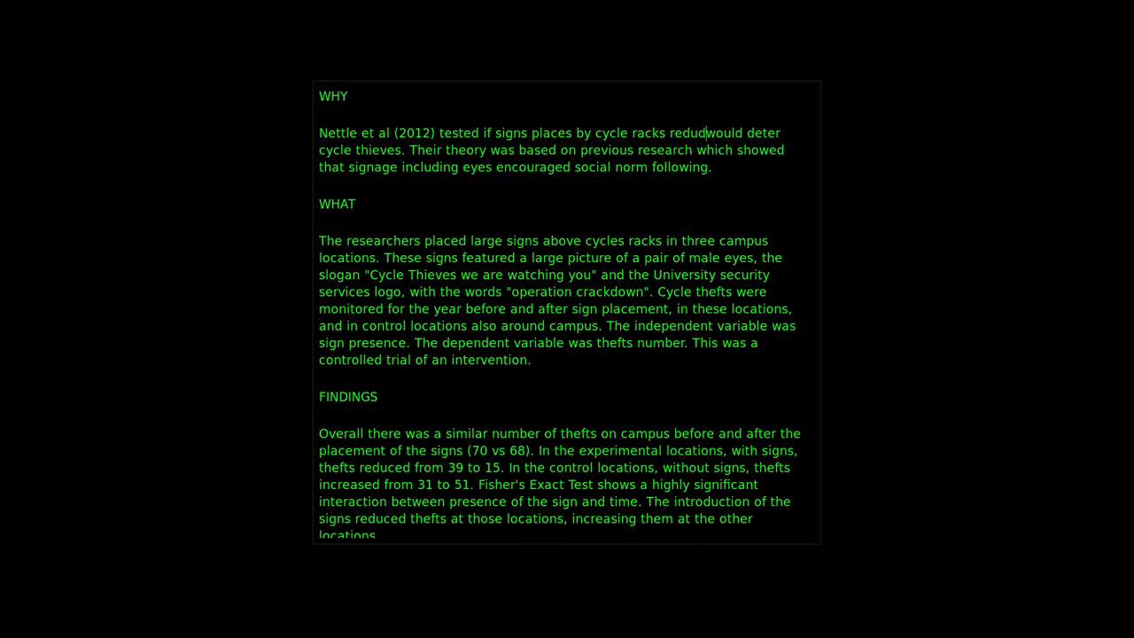
{"action": "type", "text": "d"}
{"action": "key", "text": "ctrl+shift+Right"}
{"action": "key", "text": "ctrl+shift+Right"}
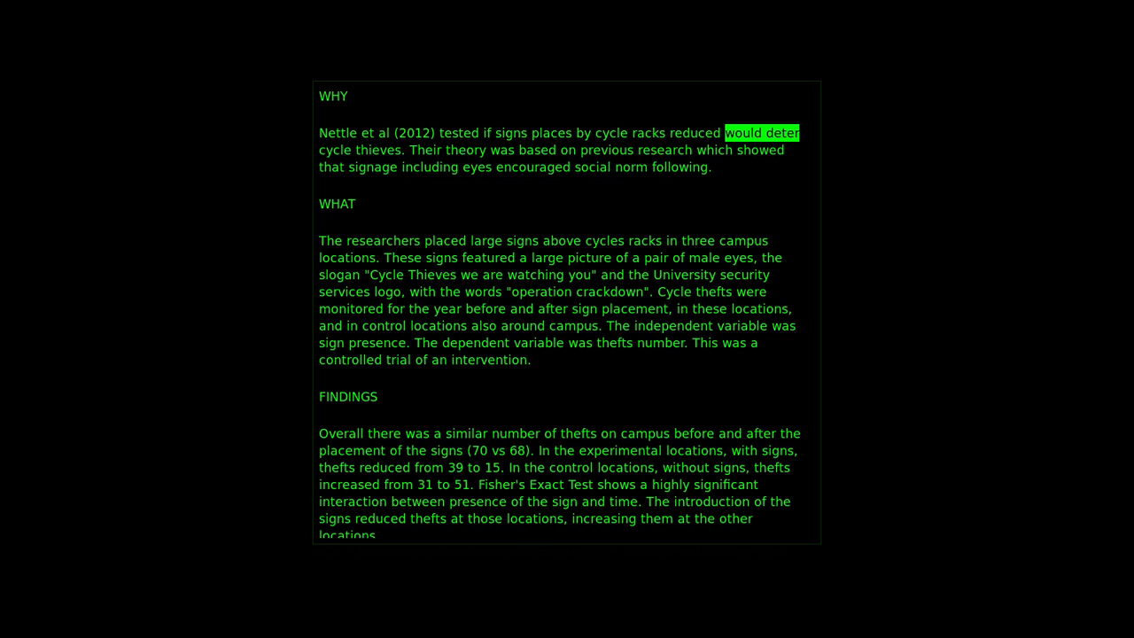
{"action": "type", "text": "bike thefts"}
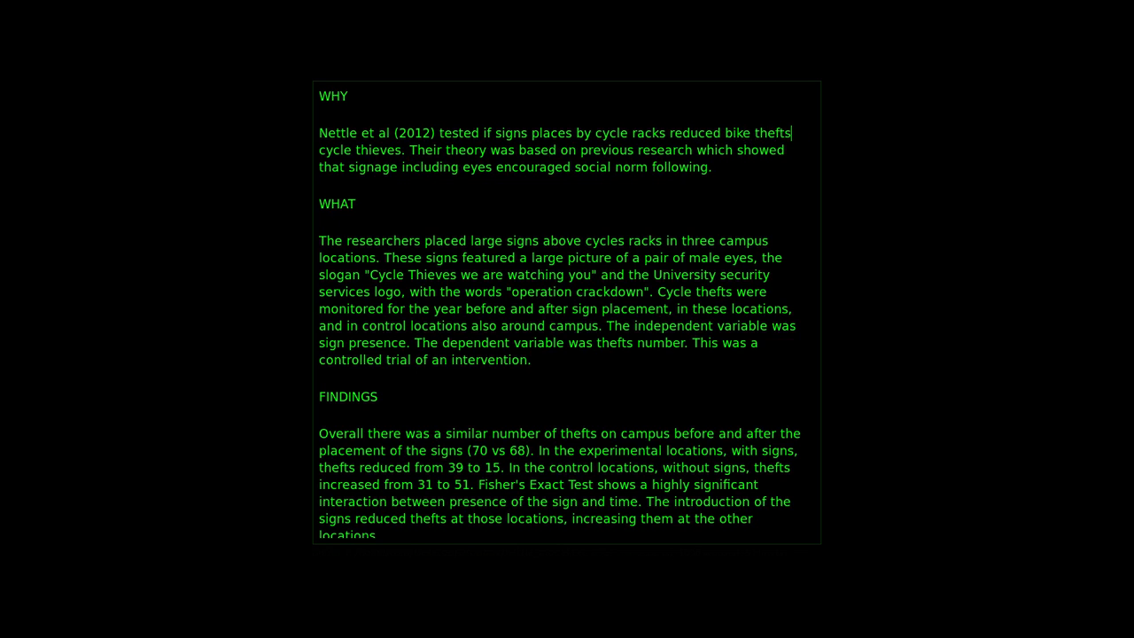
{"action": "key", "text": "ctrl+shift+Right"}
{"action": "key", "text": "ctrl+shift+Right"}
{"action": "key", "text": "ctrl+shift+Right"}
{"action": "key", "text": "ctrl+shift+Left"}
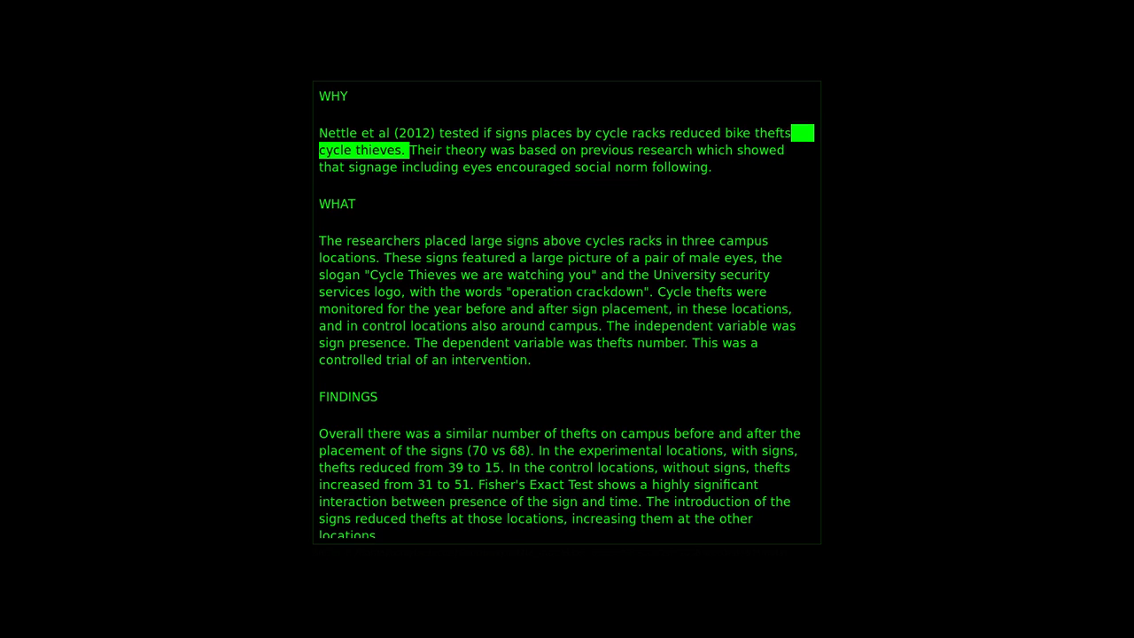
{"action": "key", "text": "BackSpace"}
{"action": "type", "text": "."}
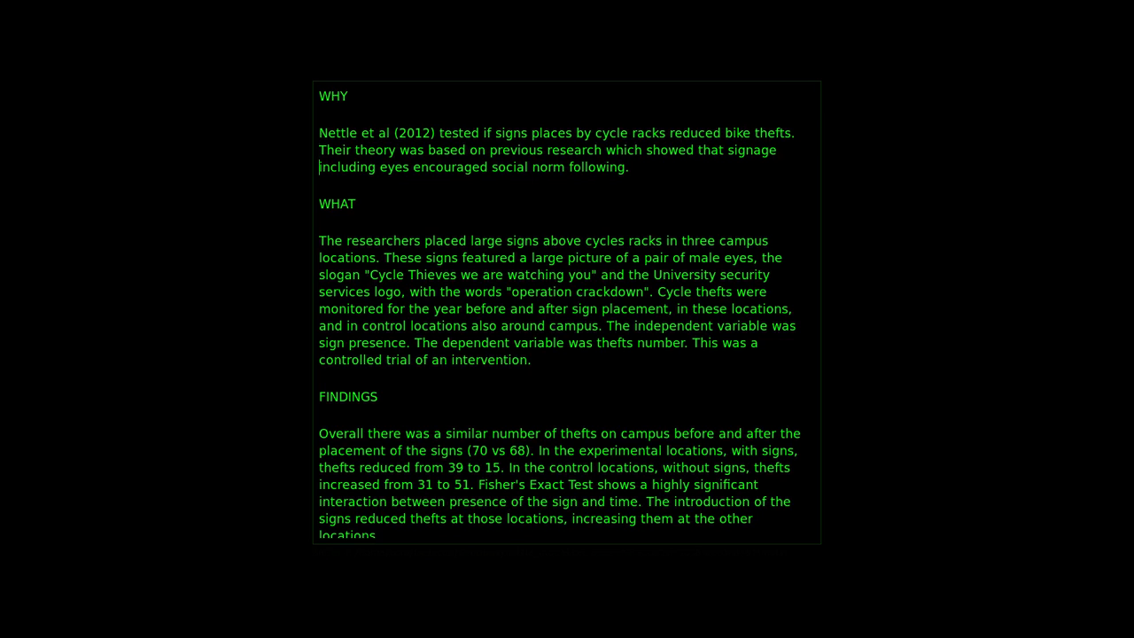
Step: Reword the start of the first WHAT sentence in the passive as "Large signed were placed above", dropping the mention of the researchers
{"action": "key", "text": "Down"}
{"action": "key", "text": "Down"}
{"action": "key", "text": "Up"}
{"action": "key", "text": "Down"}
{"action": "key", "text": "Down"}
{"action": "key", "text": "Down"}
{"action": "key", "text": "Down"}
{"action": "key", "text": "Right"}
{"action": "key", "text": "Up"}
{"action": "key", "text": "Right"}
{"action": "key", "text": "Left"}
{"action": "key", "text": "shift+Home"}
{"action": "type", "text": "Large signe"}
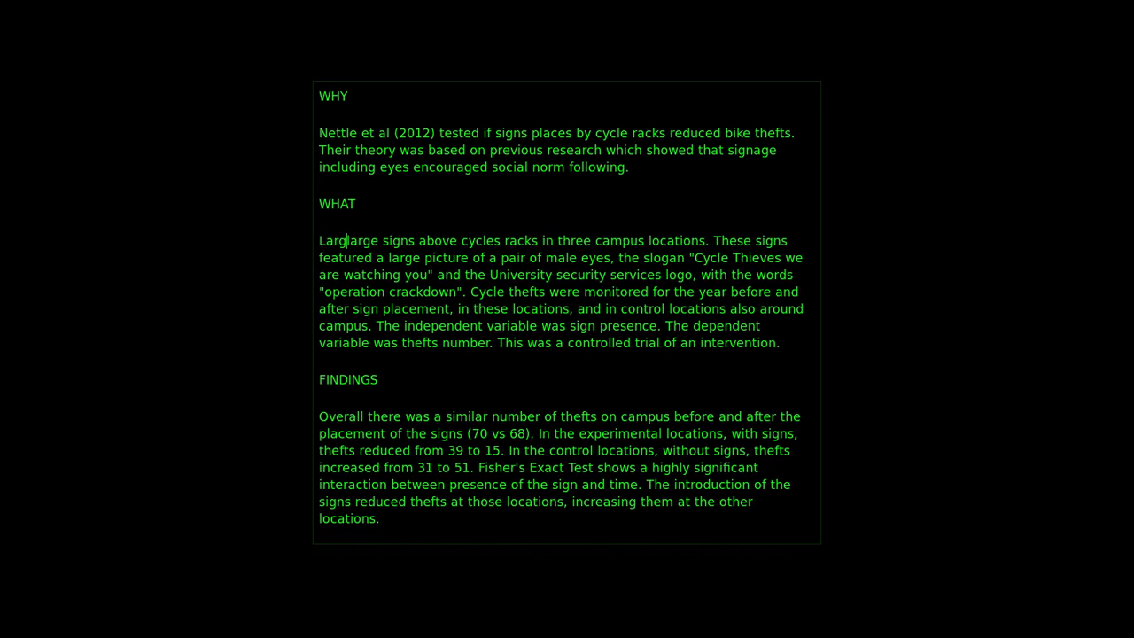
{"action": "type", "text": "d were placed"}
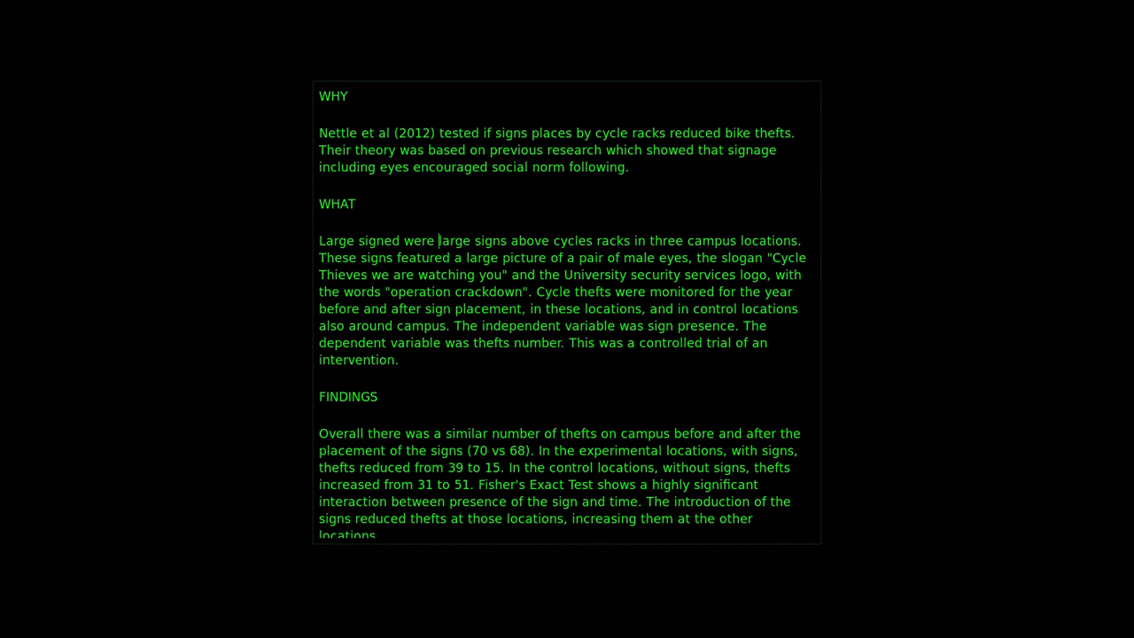
{"action": "key", "text": "ctrl+shift+Right"}
{"action": "key", "text": "ctrl+shift+Right"}
{"action": "key", "text": "ctrl+shift+Right"}
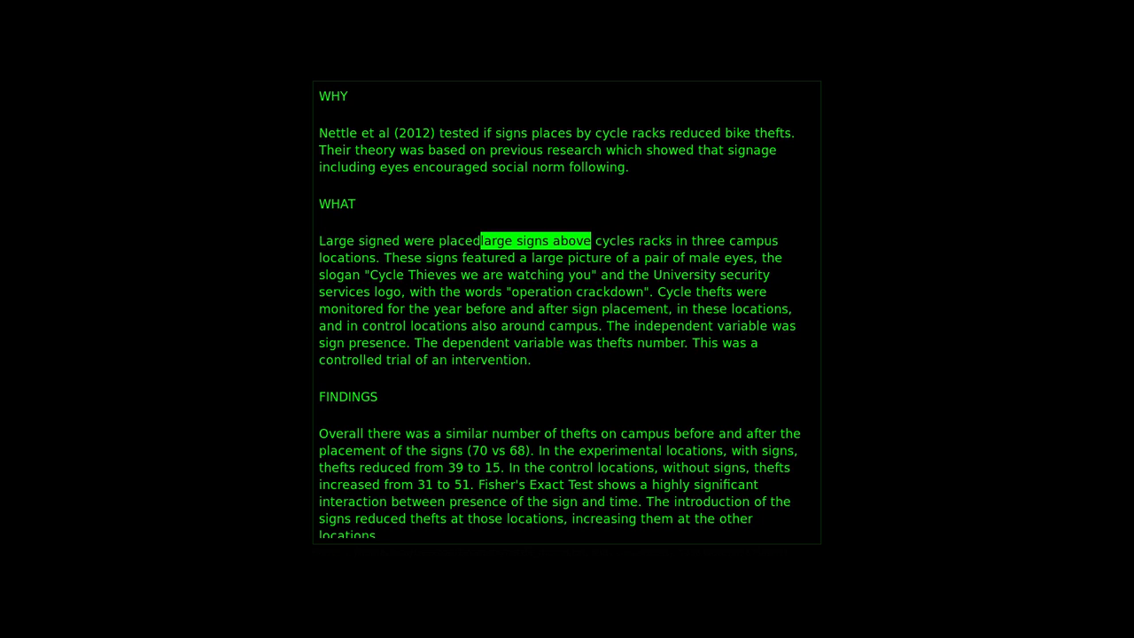
{"action": "type", "text": "above"}
Step: Shorten "Large signed" to "Signs" at the beginning of the WHAT paragraph
{"action": "key", "text": "Right"}
{"action": "key", "text": "Right"}
{"action": "key", "text": "Right"}
{"action": "key", "text": "Right"}
{"action": "key", "text": "Right"}
{"action": "key", "text": "Right"}
{"action": "key", "text": "Right"}
{"action": "key", "text": "Right"}
{"action": "key", "text": "Right"}
{"action": "key", "text": "Right"}
{"action": "key", "text": "Right"}
{"action": "key", "text": "Right"}
{"action": "key", "text": "Right"}
{"action": "key", "text": "Right"}
{"action": "key", "text": "Right"}
{"action": "key", "text": "Right"}
{"action": "key", "text": "Right"}
{"action": "key", "text": "Right"}
{"action": "key", "text": "Left"}
{"action": "key", "text": "Left"}
{"action": "key", "text": "Right"}
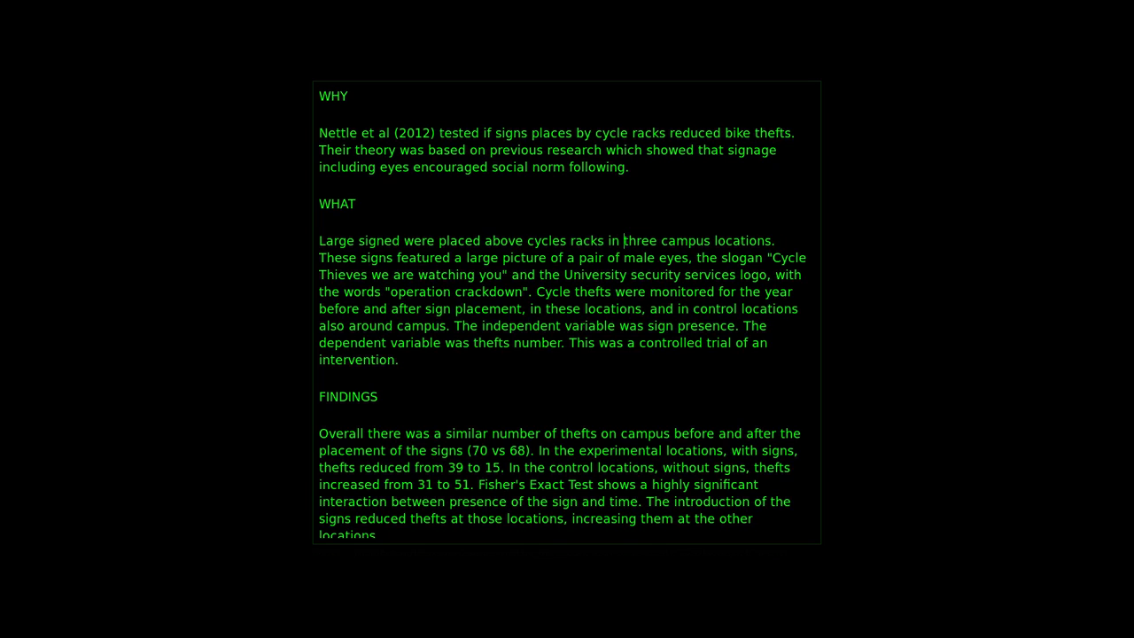
{"action": "key", "text": "Right"}
{"action": "key", "text": "Right"}
{"action": "key", "text": "Right"}
{"action": "key", "text": "Right"}
{"action": "key", "text": "Right"}
{"action": "key", "text": "Right"}
{"action": "key", "text": "Right"}
{"action": "key", "text": "Right"}
{"action": "key", "text": "Right"}
{"action": "key", "text": "Right"}
{"action": "key", "text": "Right"}
{"action": "key", "text": "Right"}
{"action": "key", "text": "Right"}
{"action": "key", "text": "Down"}
{"action": "key", "text": "Left"}
{"action": "key", "text": "Left"}
{"action": "key", "text": "Left"}
{"action": "key", "text": "Left"}
{"action": "key", "text": "Left"}
{"action": "key", "text": "Left"}
{"action": "key", "text": "Left"}
{"action": "key", "text": "Left"}
{"action": "key", "text": "Left"}
{"action": "key", "text": "Left"}
{"action": "key", "text": "Left"}
{"action": "key", "text": "Left"}
{"action": "key", "text": "Left"}
{"action": "key", "text": "Left"}
{"action": "key", "text": "Left"}
{"action": "key", "text": "Left"}
{"action": "key", "text": "Left"}
{"action": "key", "text": "Left"}
{"action": "key", "text": "Left"}
{"action": "key", "text": "Left"}
{"action": "key", "text": "Up"}
{"action": "key", "text": "ctrl+shift+Right"}
{"action": "type", "text": "Signs"}
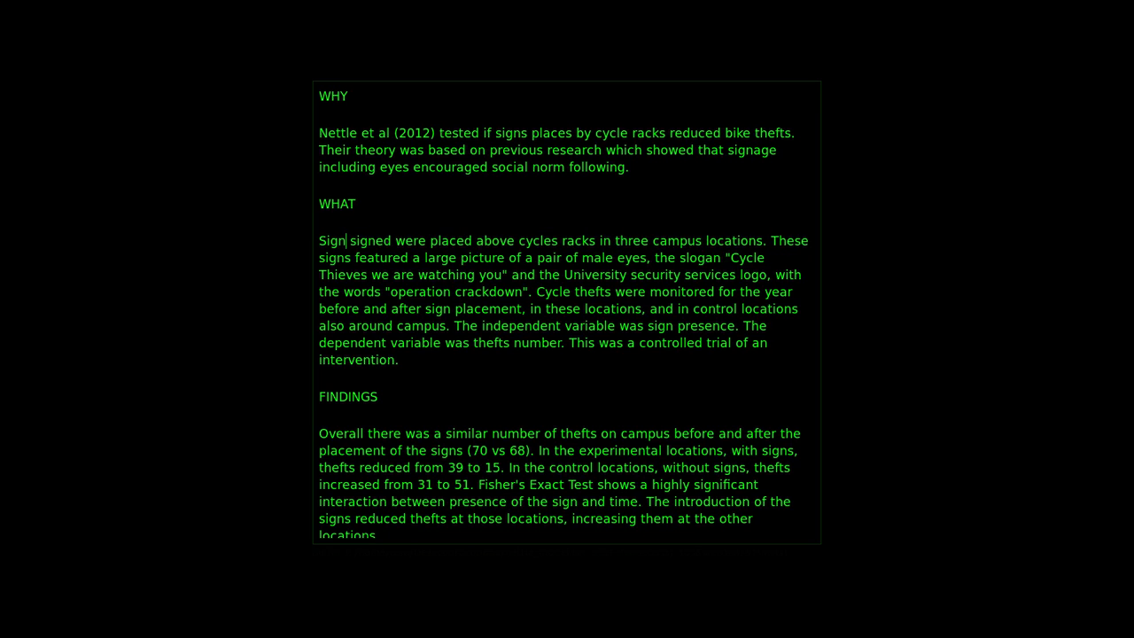
{"action": "key", "text": "ctrl+shift+Right"}
{"action": "key", "text": "Delete"}
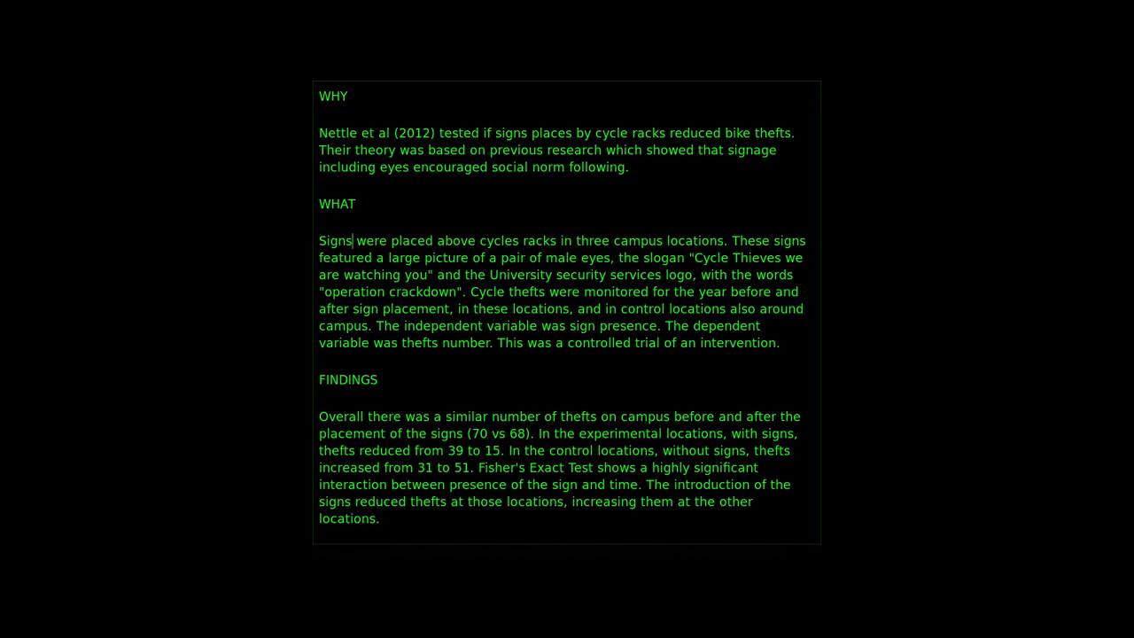
Step: Replace the "and" after the slogan "Cycle Thieves we are watching you" with a comma in the WHAT section
{"action": "key", "text": "Down"}
{"action": "key", "text": "Down"}
{"action": "key", "text": "Right"}
{"action": "key", "text": "Right"}
{"action": "key", "text": "Right"}
{"action": "key", "text": "Right"}
{"action": "key", "text": "Right"}
{"action": "key", "text": "Right"}
{"action": "key", "text": "Right"}
{"action": "key", "text": "Right"}
{"action": "key", "text": "Right"}
{"action": "key", "text": "Right"}
{"action": "key", "text": "Right"}
{"action": "key", "text": "Right"}
{"action": "key", "text": "Right"}
{"action": "key", "text": "Right"}
{"action": "key", "text": "Right"}
{"action": "key", "text": "Right"}
{"action": "key", "text": "Right"}
{"action": "key", "text": "Right"}
{"action": "key", "text": "Right"}
{"action": "key", "text": "Right"}
{"action": "key", "text": "Left"}
{"action": "key", "text": "Left"}
{"action": "key", "text": "Left"}
{"action": "key", "text": "Left"}
{"action": "key", "text": "Left"}
{"action": "key", "text": "Left"}
{"action": "key", "text": "Left"}
{"action": "key", "text": "Left"}
{"action": "key", "text": "Left"}
{"action": "key", "text": "Left"}
{"action": "key", "text": "Left"}
{"action": "key", "text": "Left"}
{"action": "key", "text": "Left"}
{"action": "key", "text": "Left"}
{"action": "key", "text": "Left"}
{"action": "key", "text": "Left"}
{"action": "key", "text": "ctrl+shift+Left"}
{"action": "key", "text": "shift+Left"}
{"action": "type", "text": ","}
Step: Replace ", with" by "and" between "services logo" and "the words" in the WHAT section's second sentence
{"action": "key", "text": "ctrl+Right"}
{"action": "key", "text": "ctrl+Right"}
{"action": "key", "text": "ctrl+Right"}
{"action": "key", "text": "ctrl+Right"}
{"action": "key", "text": "ctrl+Right"}
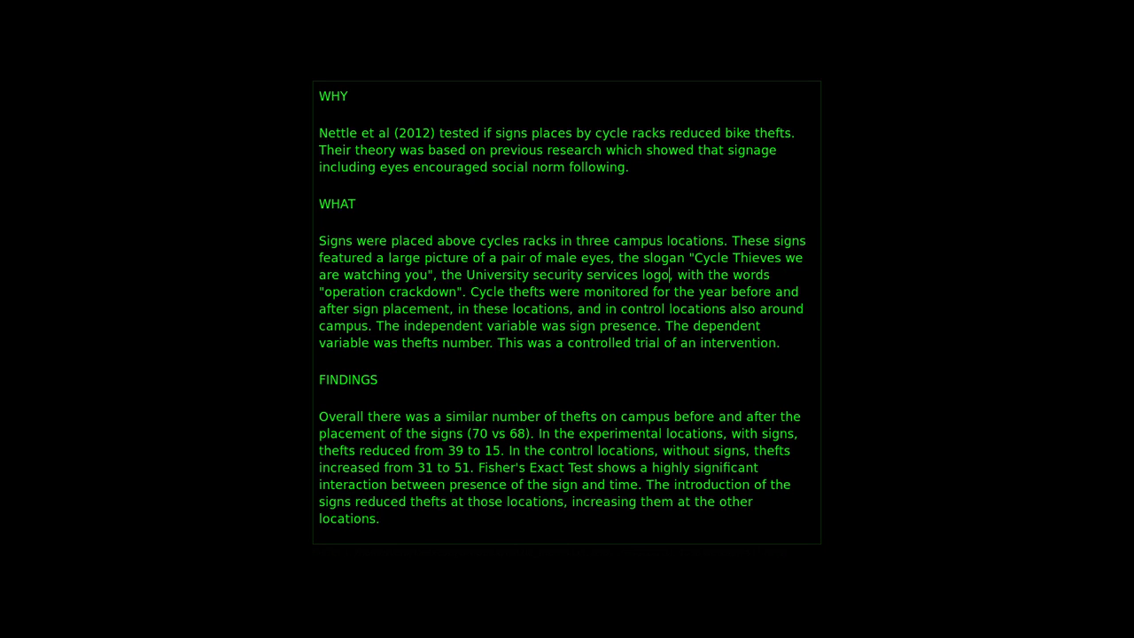
{"action": "key", "text": "Right"}
{"action": "key", "text": "BackSpace"}
{"action": "type", "text": "and"}
{"action": "key", "text": "ctrl+shift+Right"}
{"action": "key", "text": "Delete"}
{"action": "key", "text": "Down"}
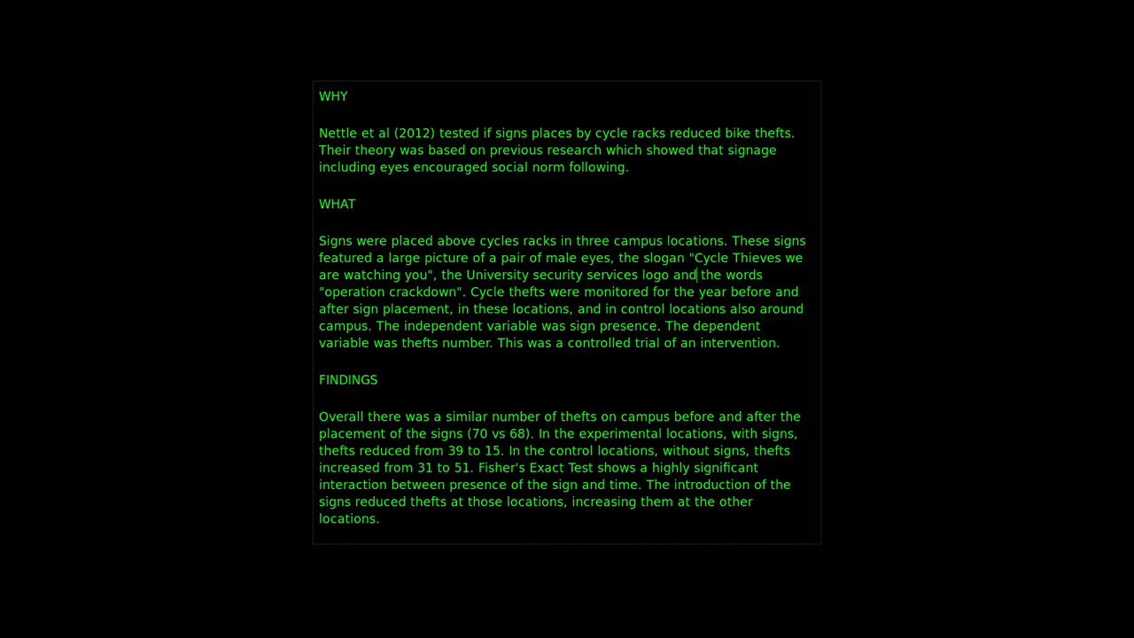
Step: Read through the rest of the summary, from the WHAT section down to the odds ratio paragraphs under FINDINGS
{"action": "key", "text": "Left"}
{"action": "key", "text": "Left"}
{"action": "key", "text": "Left"}
{"action": "key", "text": "Left"}
{"action": "key", "text": "Left"}
{"action": "key", "text": "Left"}
{"action": "key", "text": "Left"}
{"action": "key", "text": "Left"}
{"action": "key", "text": "Left"}
{"action": "key", "text": "Left"}
{"action": "key", "text": "Left"}
{"action": "key", "text": "Left"}
{"action": "key", "text": "Left"}
{"action": "key", "text": "Left"}
{"action": "key", "text": "Left"}
{"action": "key", "text": "Left"}
{"action": "key", "text": "Left"}
{"action": "key", "text": "Left"}
{"action": "key", "text": "Down"}
{"action": "type", "text": "An odds ratio (O.R.) was calculated which compared the ratio of change in the control location to the ratio of change in the experimental location. The O.R. was 4.28 (95% confidence interval 2.04–8.98)."}
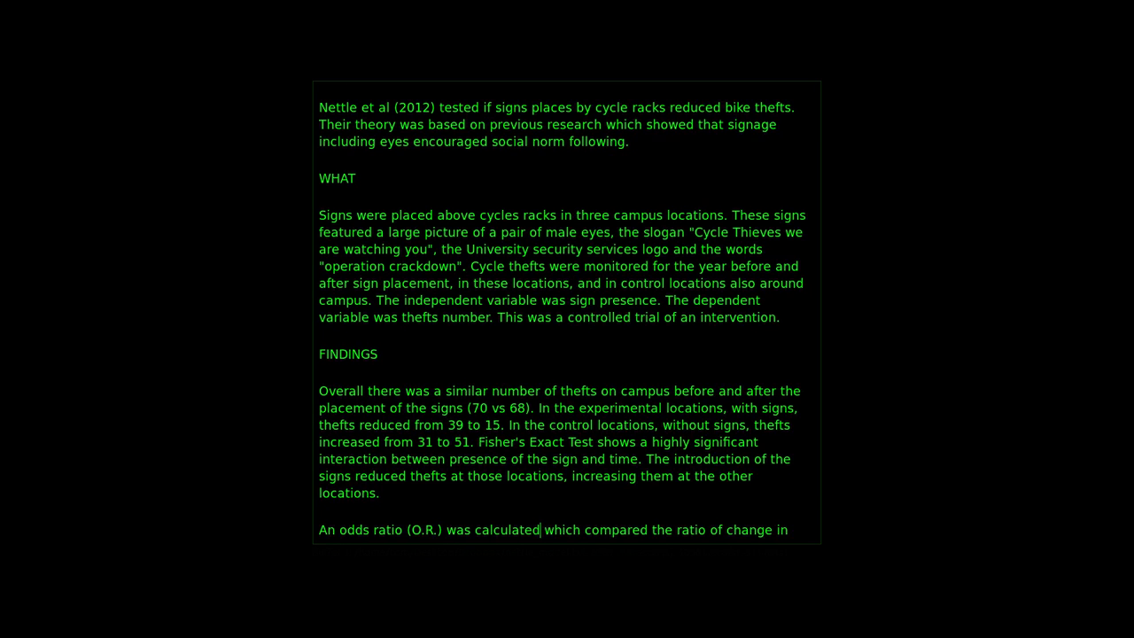
{"action": "key", "text": "Down"}
{"action": "key", "text": "Up"}
{"action": "key", "text": "Up"}
{"action": "key", "text": "Up"}
{"action": "key", "text": "Up"}
{"action": "key", "text": "Up"}
{"action": "key", "text": "Up"}
{"action": "key", "text": "Up"}
{"action": "key", "text": "Up"}
{"action": "key", "text": "Up"}
{"action": "key", "text": "Up"}
{"action": "key", "text": "Up"}
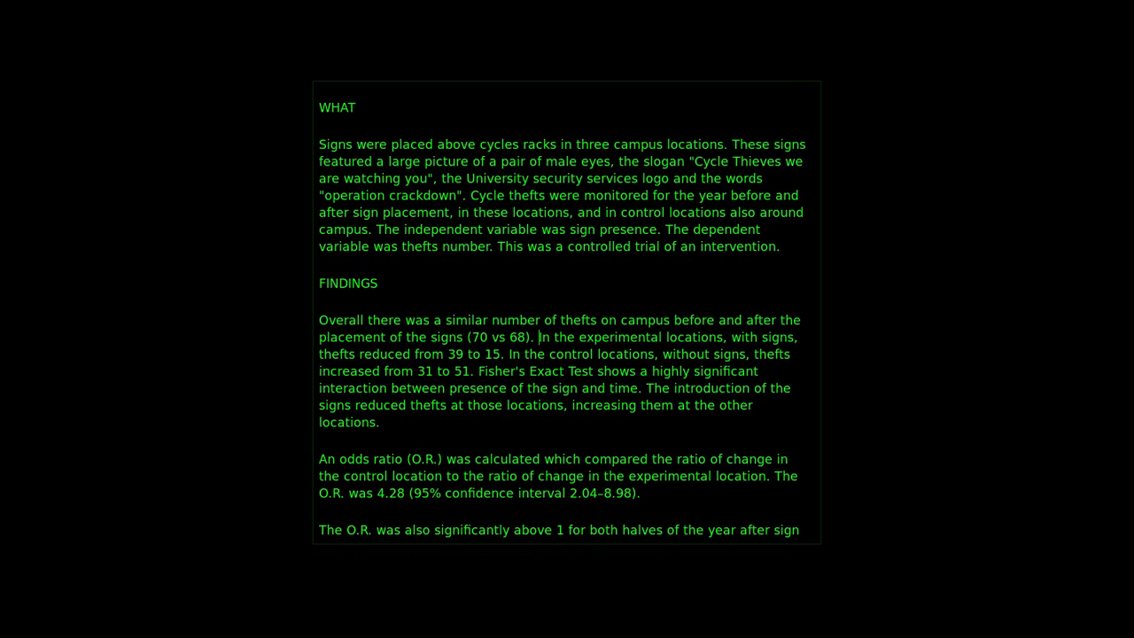
Step: Try removing ", with signs," after "In the experimental locations" in the FINDINGS section, and undo the removal
{"action": "key", "text": "Right"}
{"action": "key", "text": "Right"}
{"action": "key", "text": "Right"}
{"action": "key", "text": "Right"}
{"action": "key", "text": "Right"}
{"action": "key", "text": "Right"}
{"action": "key", "text": "Right"}
{"action": "key", "text": "Right"}
{"action": "key", "text": "Right"}
{"action": "key", "text": "Right"}
{"action": "key", "text": "Right"}
{"action": "key", "text": "Right"}
{"action": "key", "text": "Right"}
{"action": "key", "text": "Right"}
{"action": "key", "text": "Right"}
{"action": "key", "text": "Right"}
{"action": "key", "text": "Right"}
{"action": "key", "text": "Right"}
{"action": "key", "text": "shift+End"}
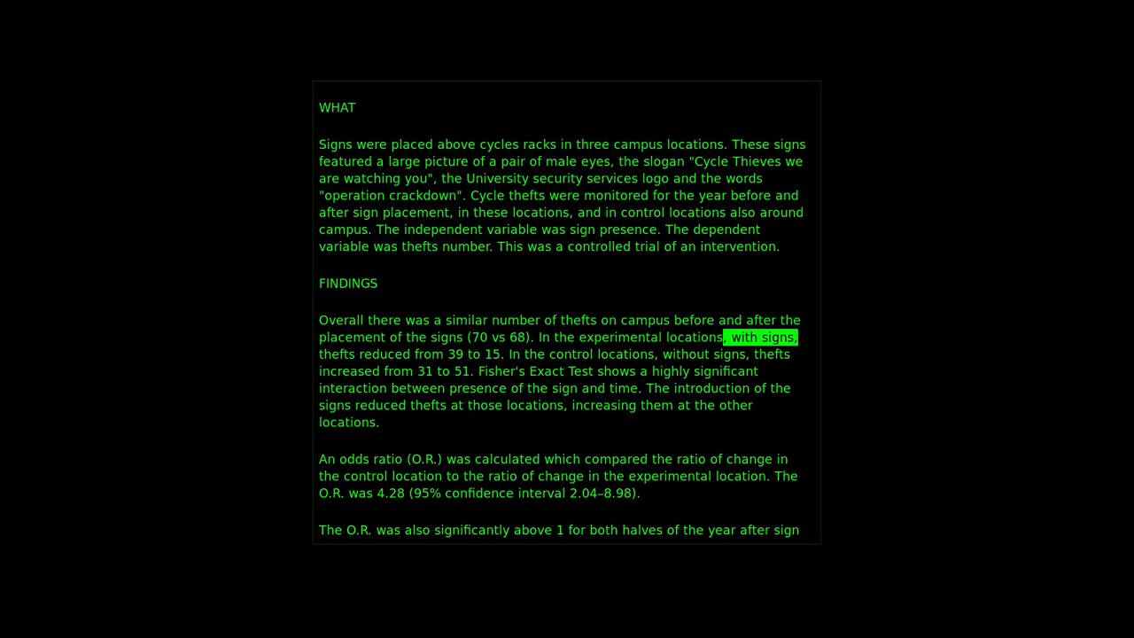
{"action": "key", "text": "Delete"}
{"action": "key", "text": "ctrl+z"}
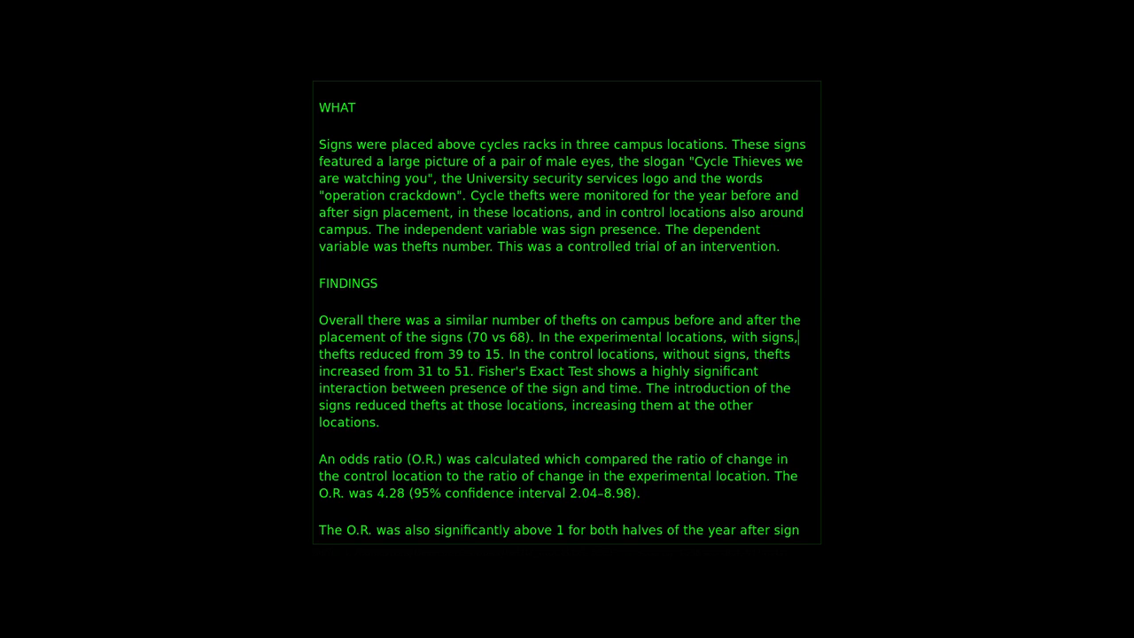
Step: Replace "Fisher's Exact Test shows" with "There was" in the FINDINGS sentence about the highly significant interaction
{"action": "key", "text": "Down"}
{"action": "key", "text": "Down"}
{"action": "left_click", "coordinate": [479, 372]}
{"action": "type", "text": "There "}
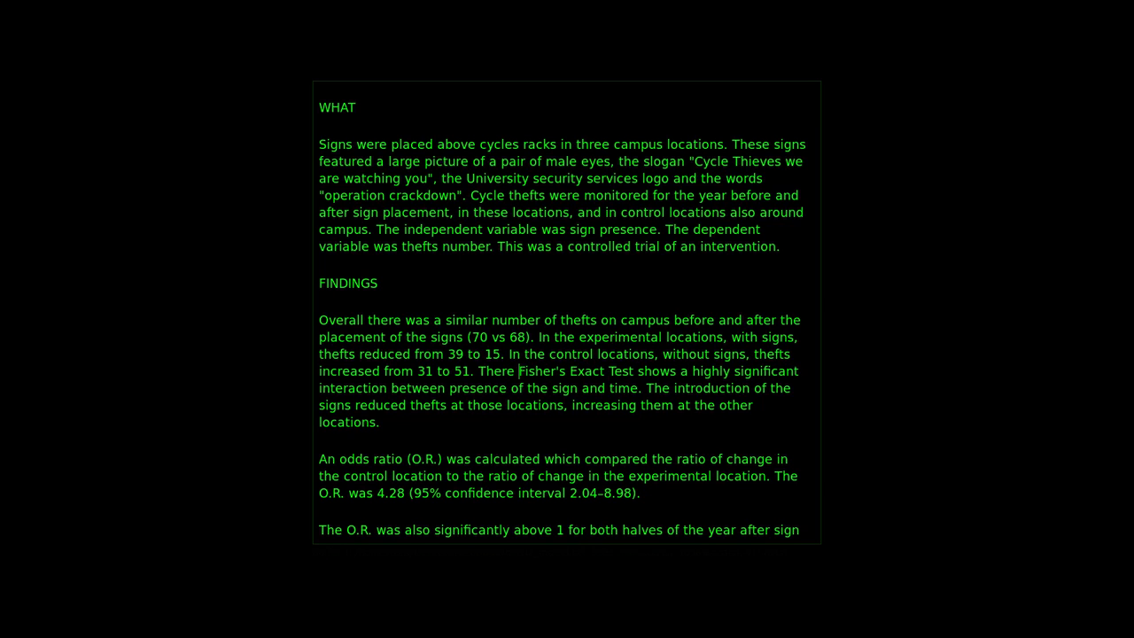
{"action": "type", "text": "was"}
{"action": "left_click_drag", "start_coordinate": [545, 371], "coordinate": [717, 371]}
{"action": "key", "text": "BackSpace"}
{"action": "type", "text": "action between"}
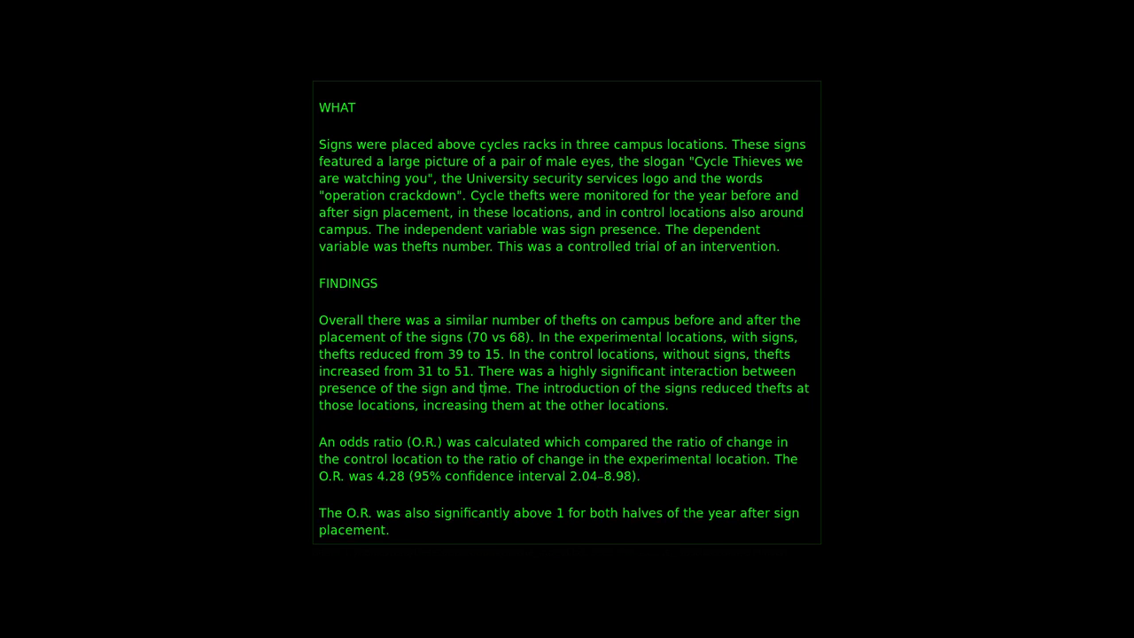
{"action": "left_click", "coordinate": [601, 388]}
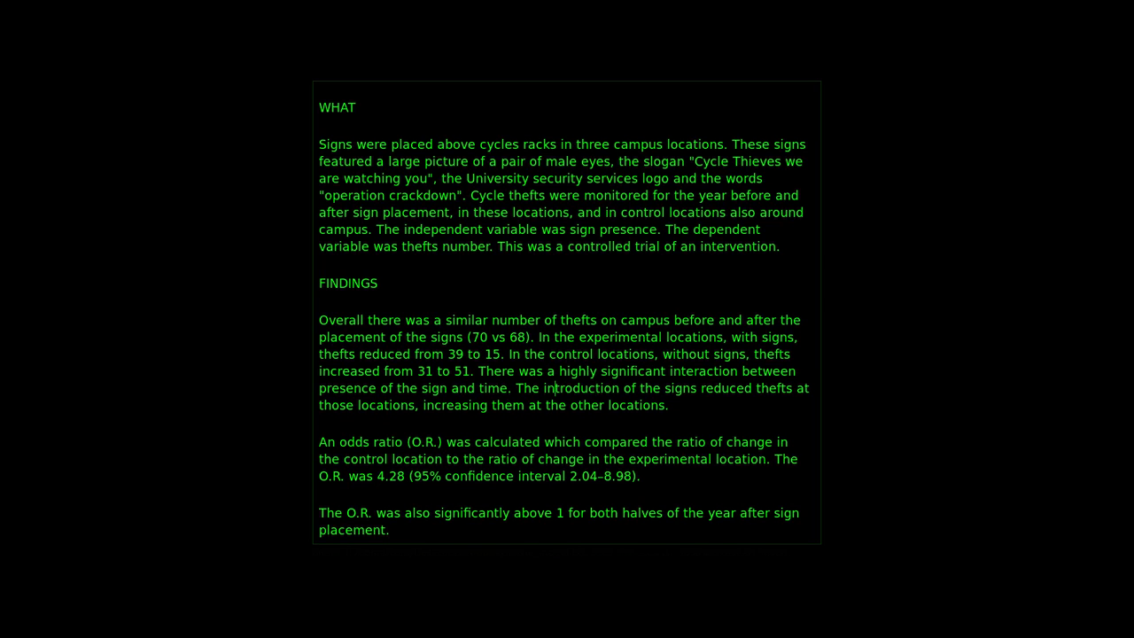